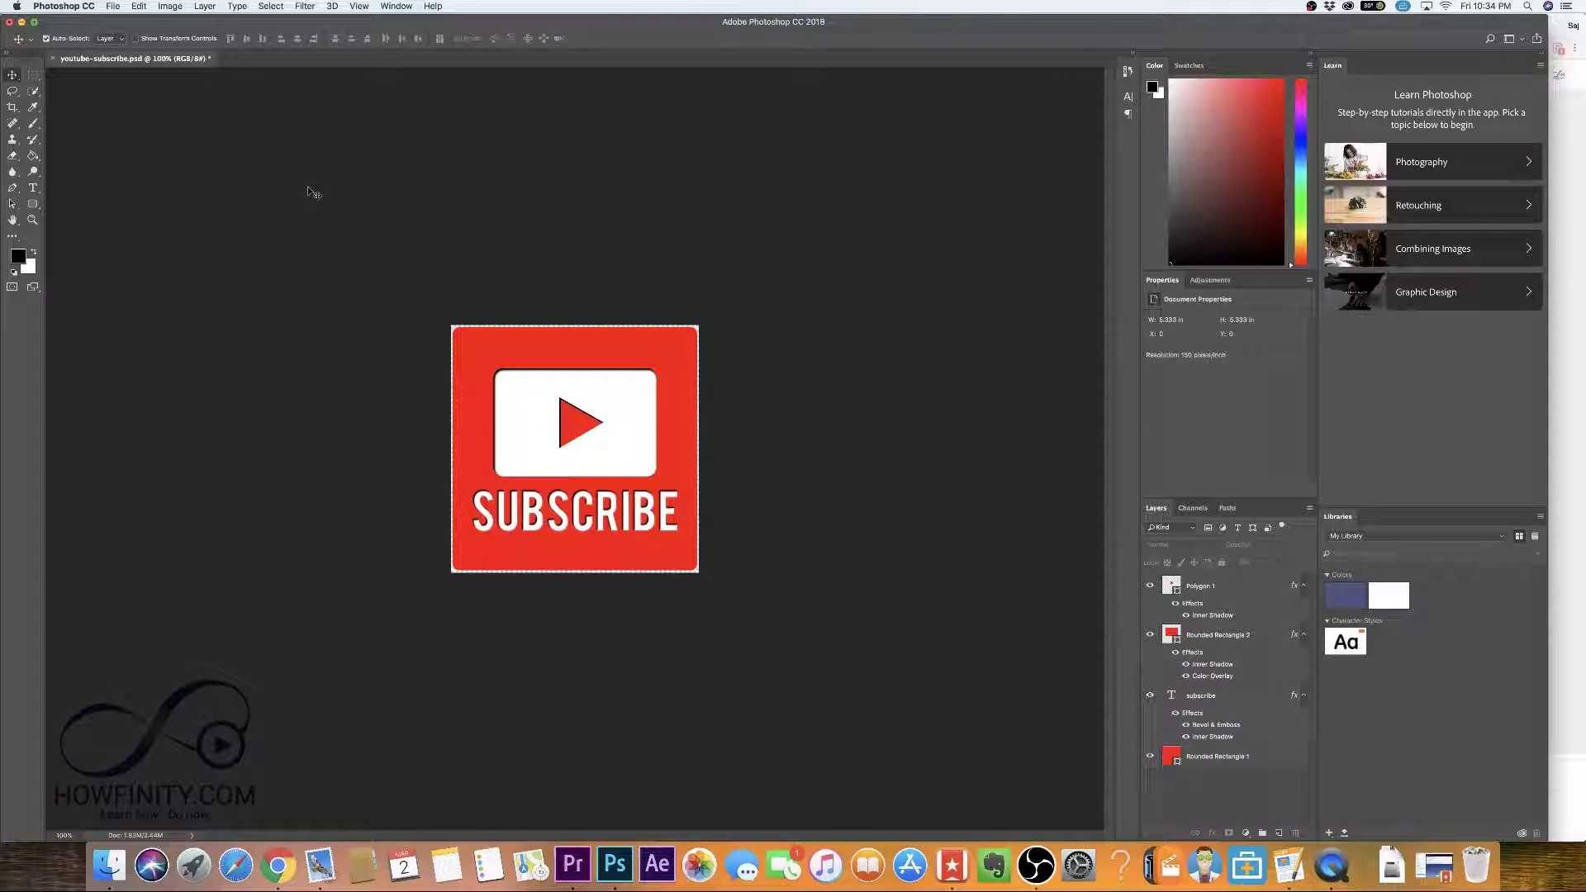
- Create a transparent 800×800 px document named youtube-watermark
{"action": "left_click", "coordinate": [114, 6]}
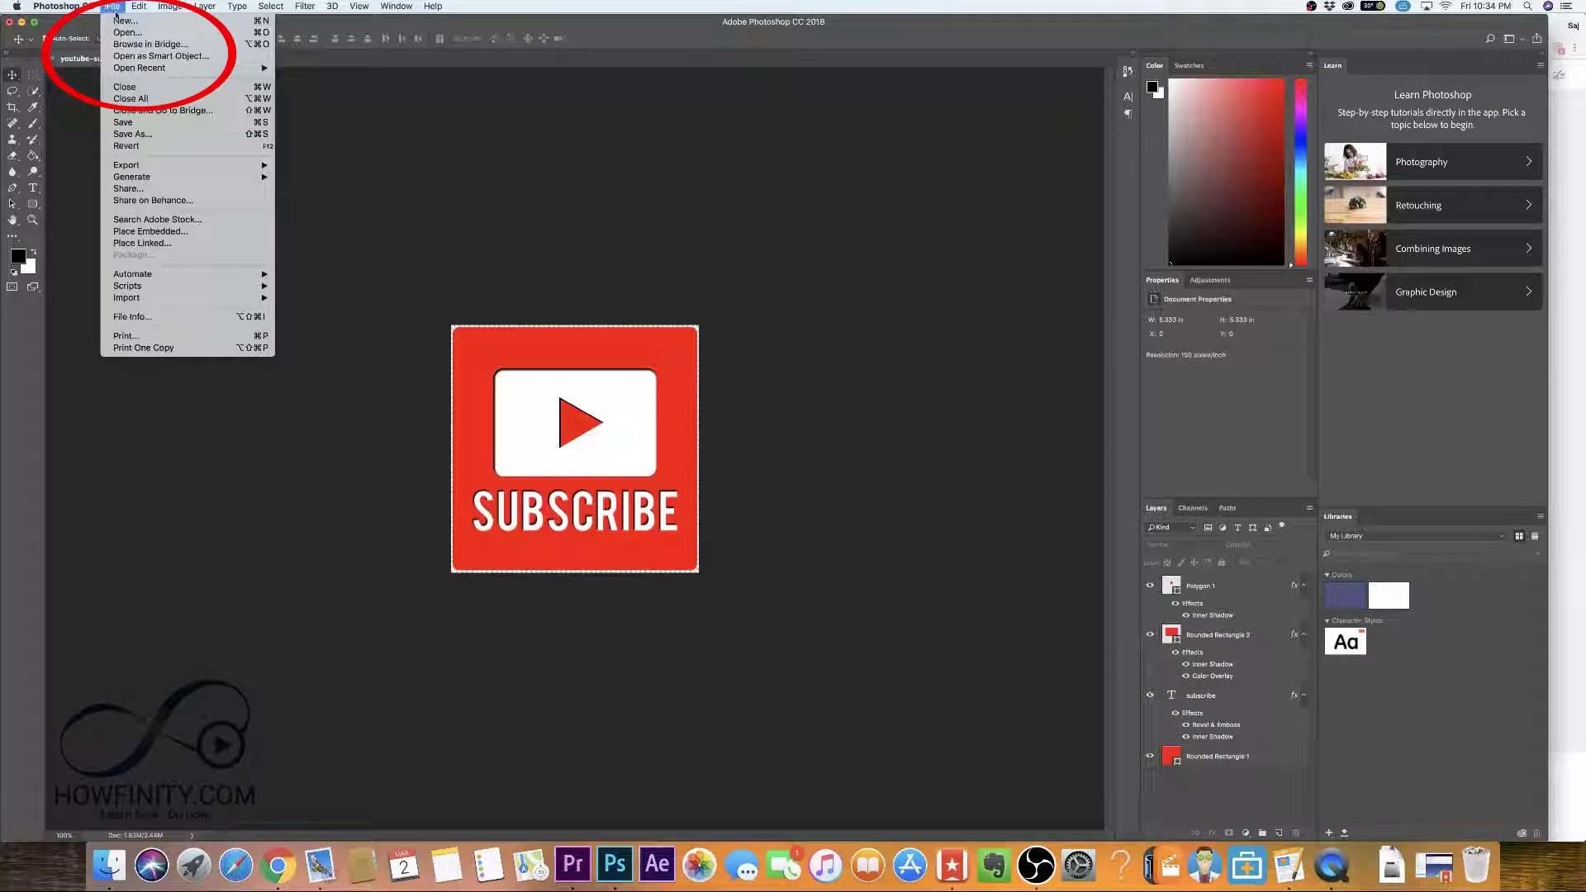
{"action": "left_click", "coordinate": [121, 20]}
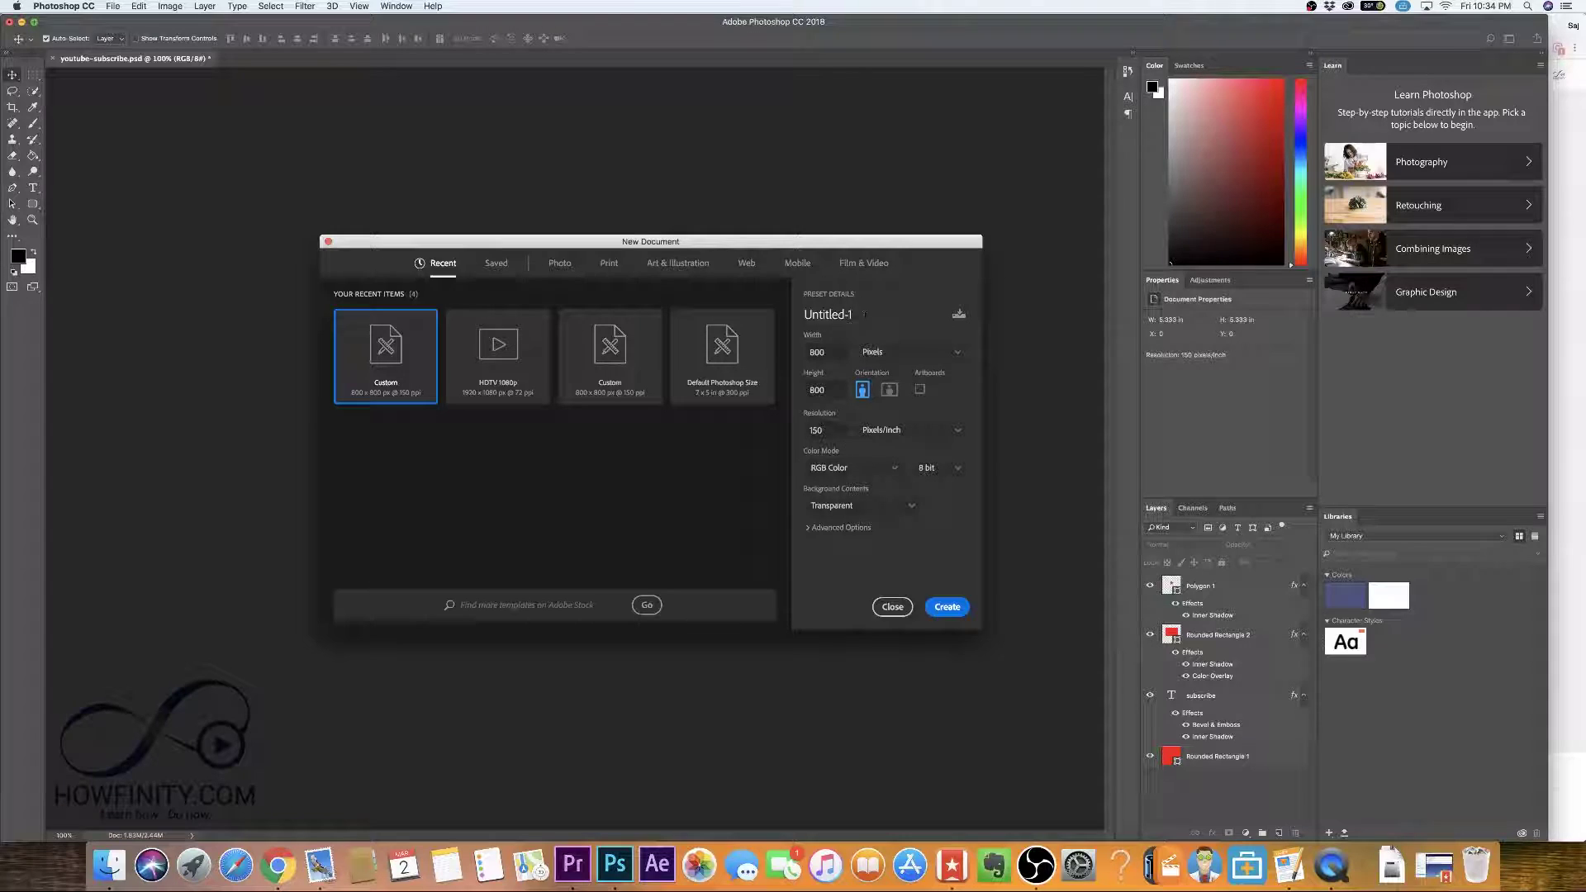
{"action": "key", "text": "Tab"}
{"action": "type", "text": "youtube-watermark"}
{"action": "key", "text": "Return"}
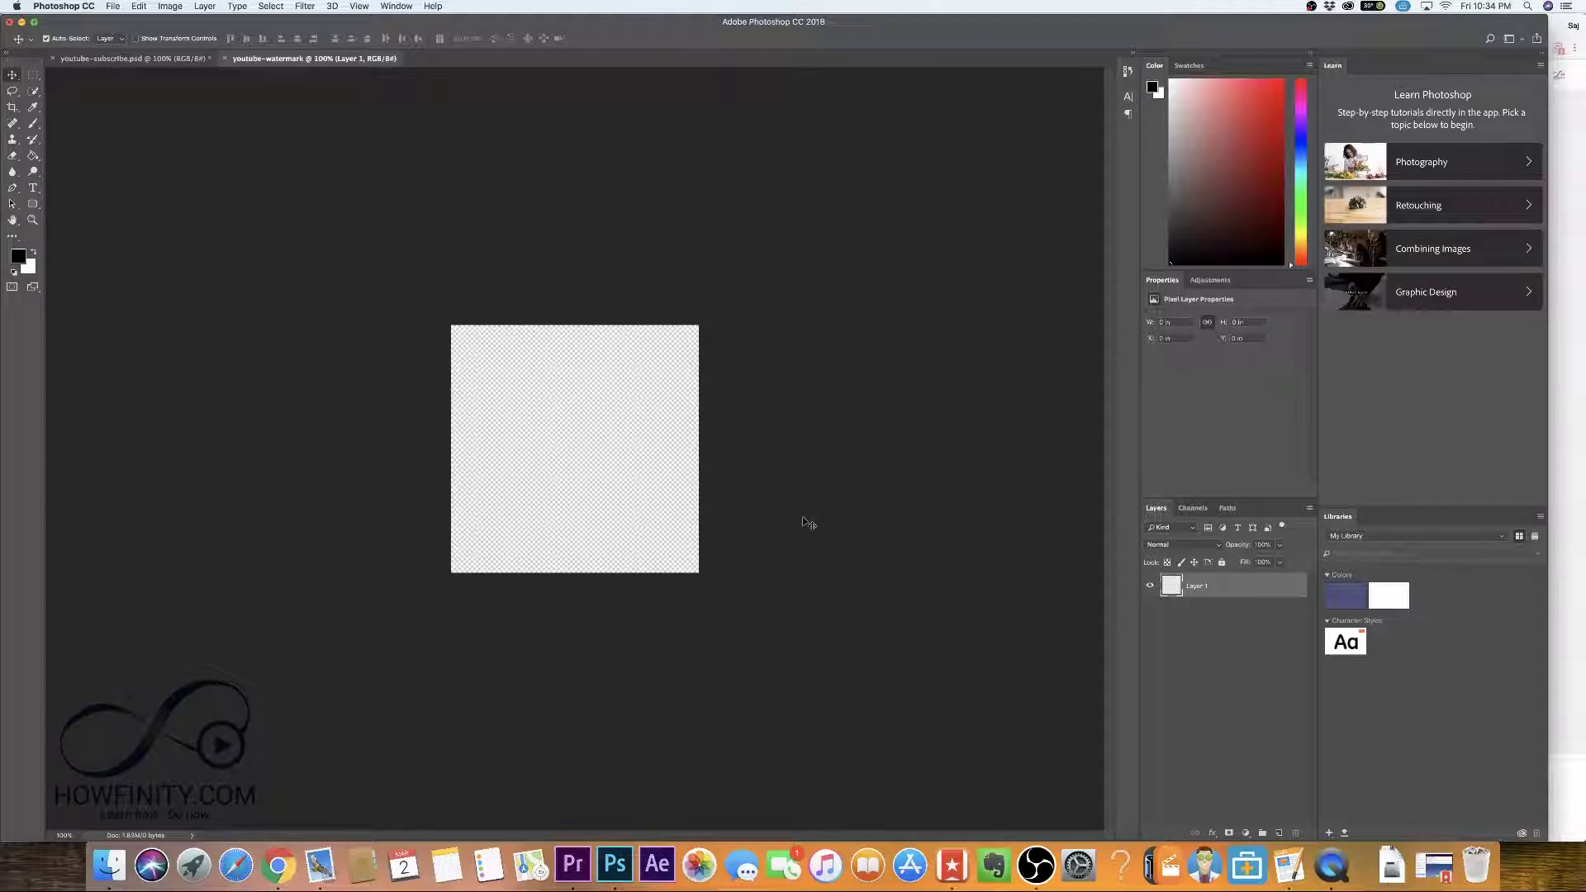
- Zoom to 200% and pick the Rounded Rectangle Tool, undoing a white test rectangle
{"action": "key", "text": "super+equal"}
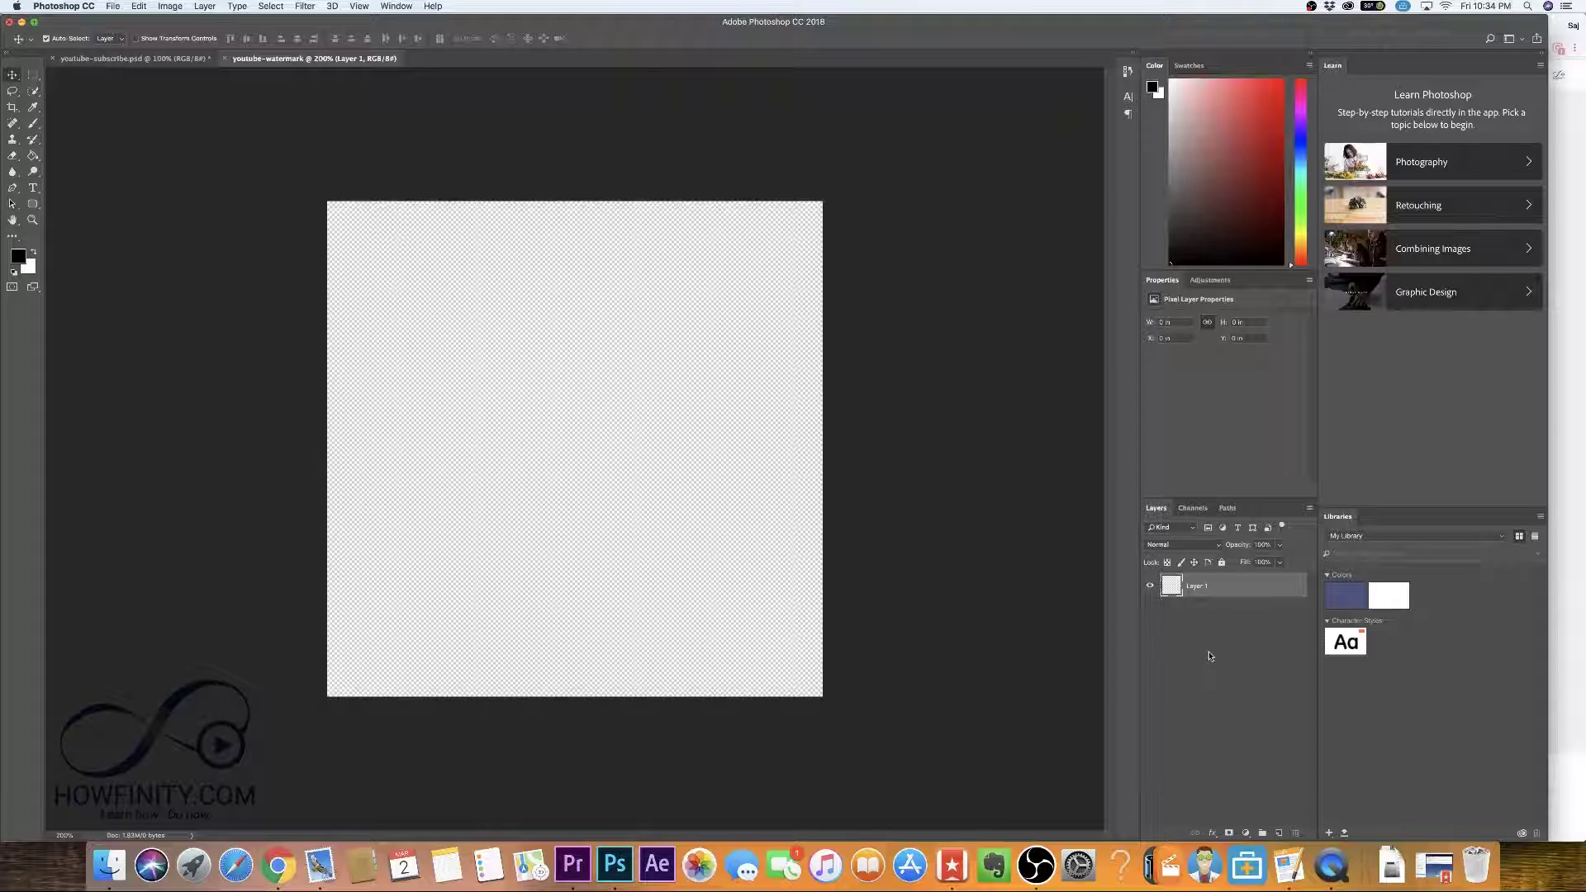
{"action": "left_click", "coordinate": [33, 205]}
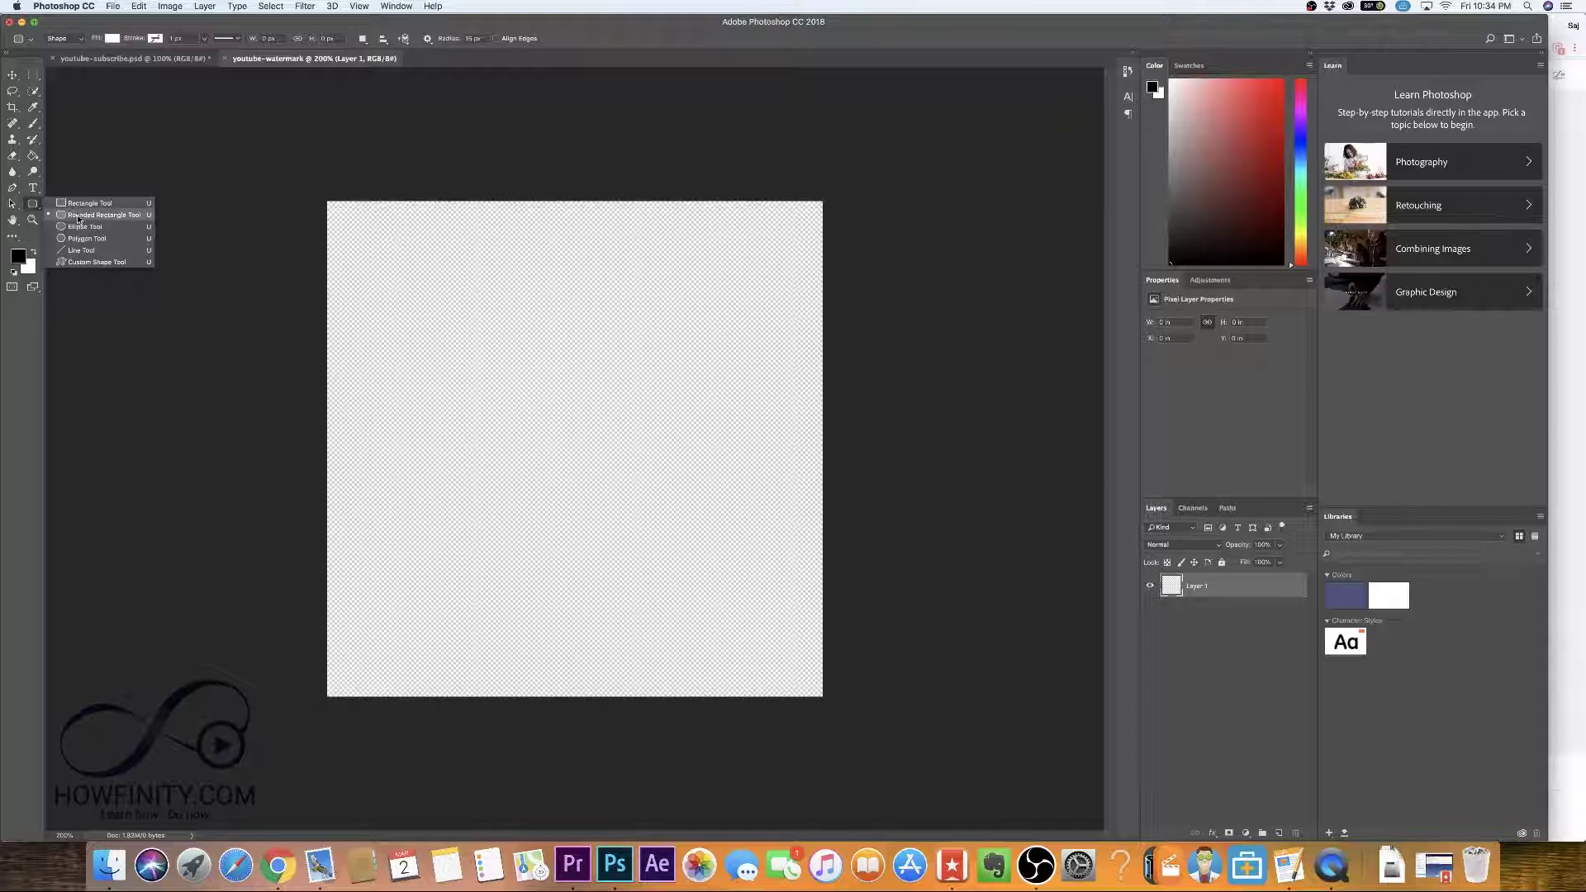
{"action": "left_click", "coordinate": [90, 216]}
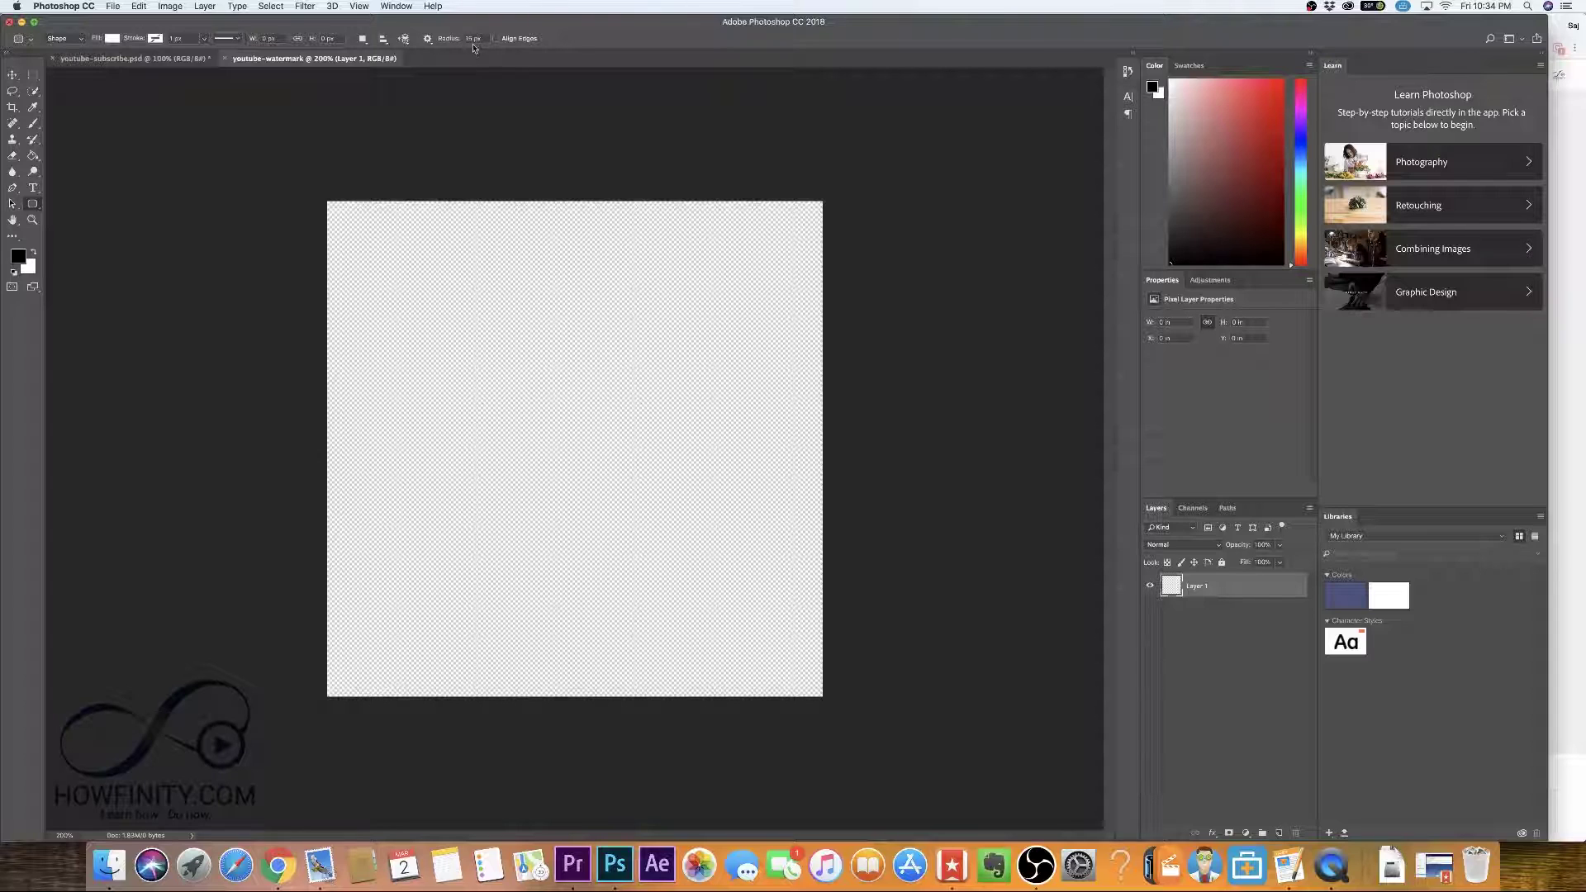
{"action": "left_click_drag", "start_coordinate": [354, 228], "coordinate": [587, 445]}
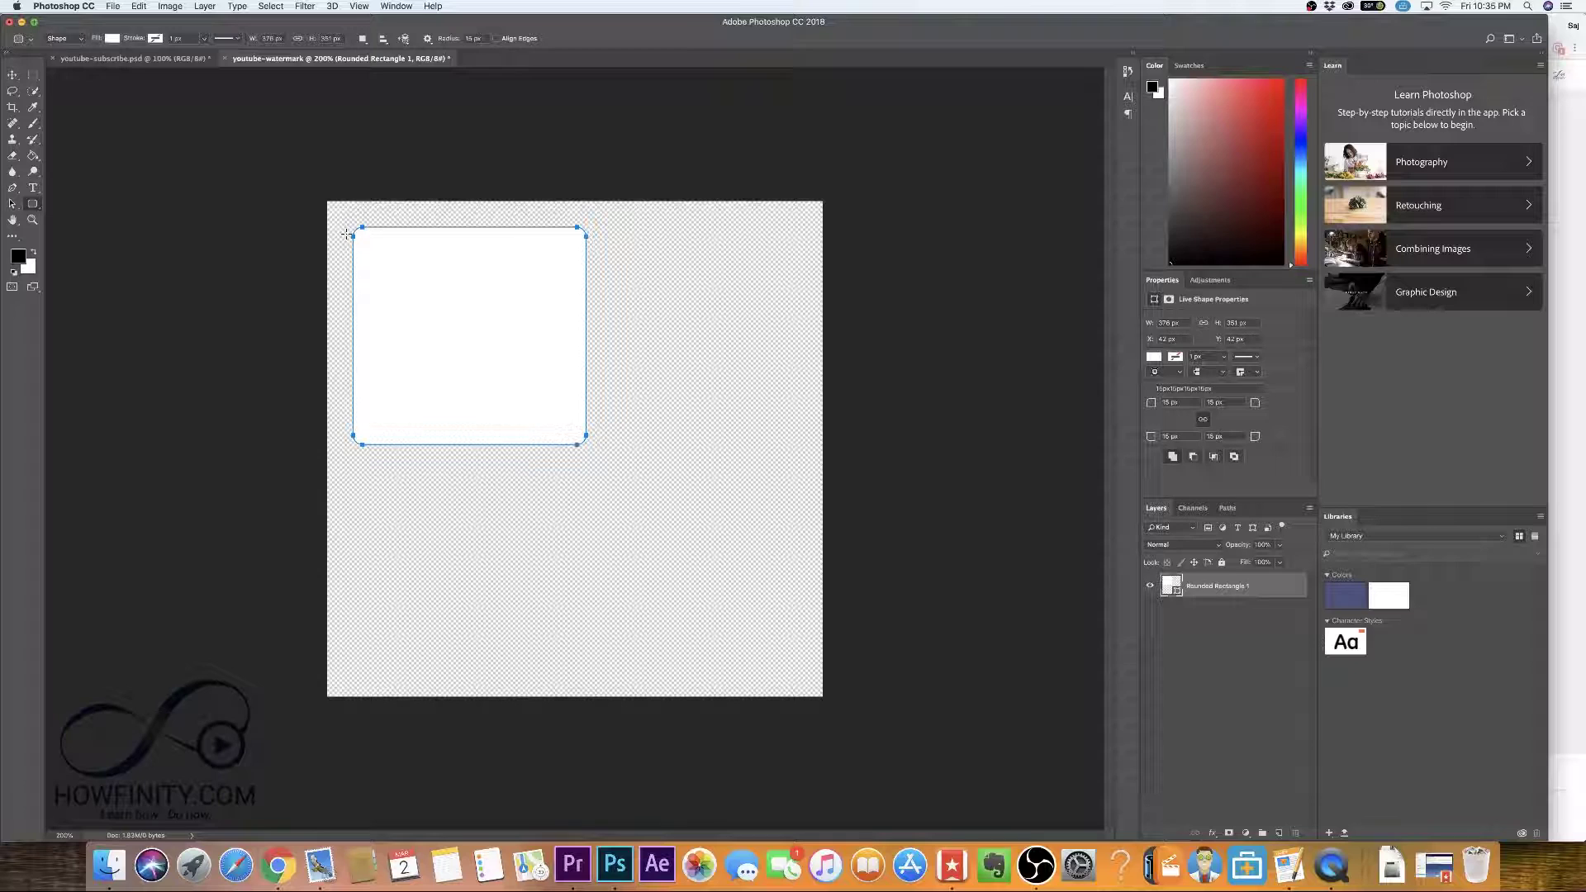
{"action": "key", "text": "super+z"}
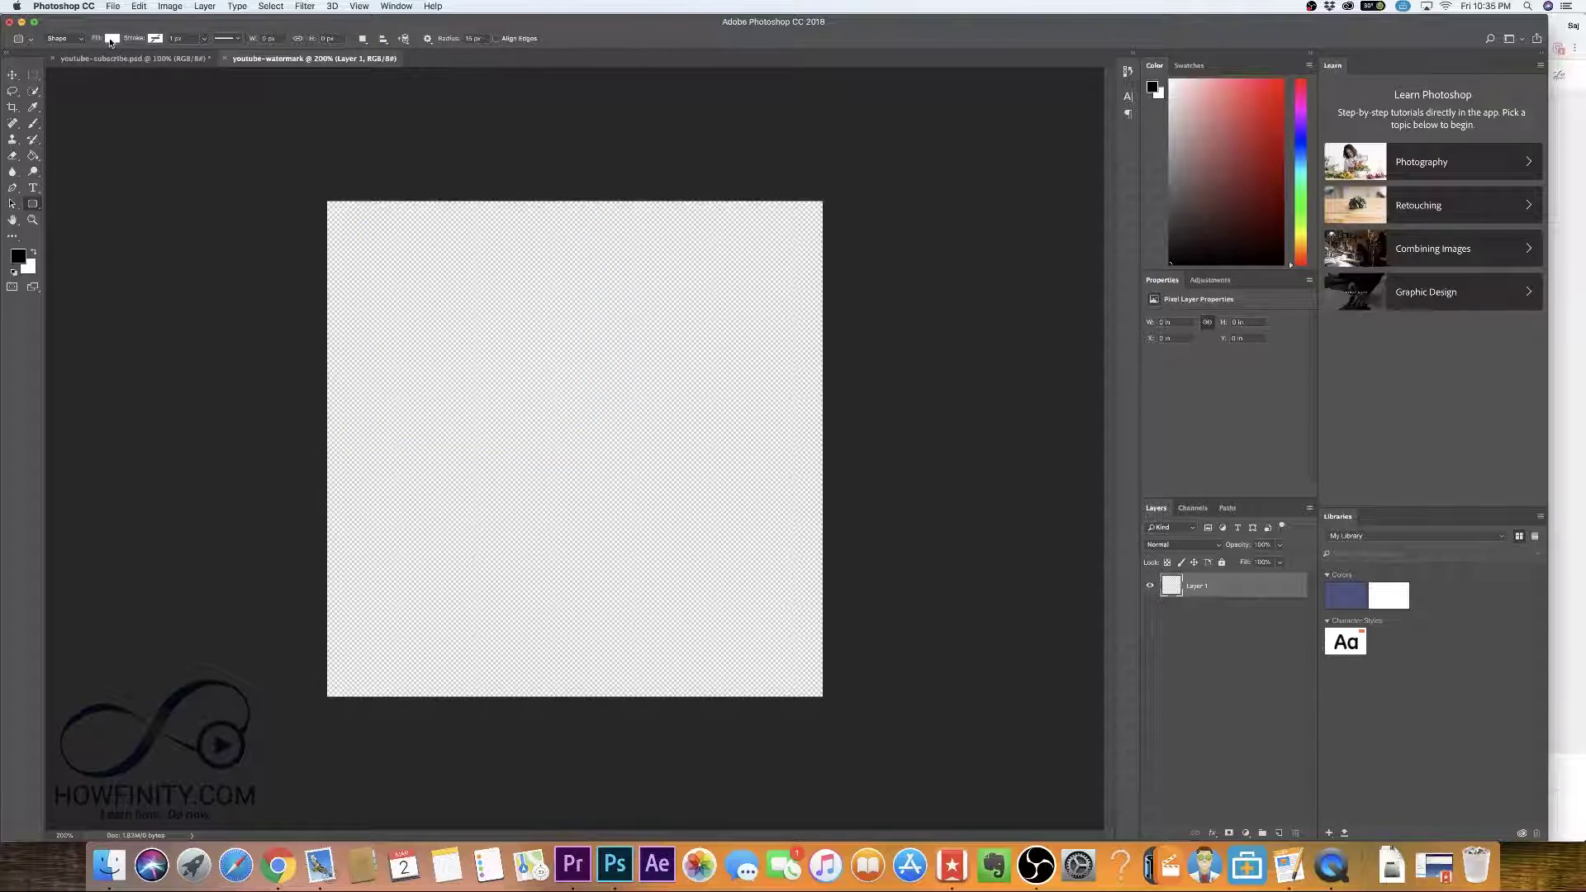
- Set the shape fill to red and draw a rounded rectangle across the whole canvas
{"action": "left_click", "coordinate": [111, 38]}
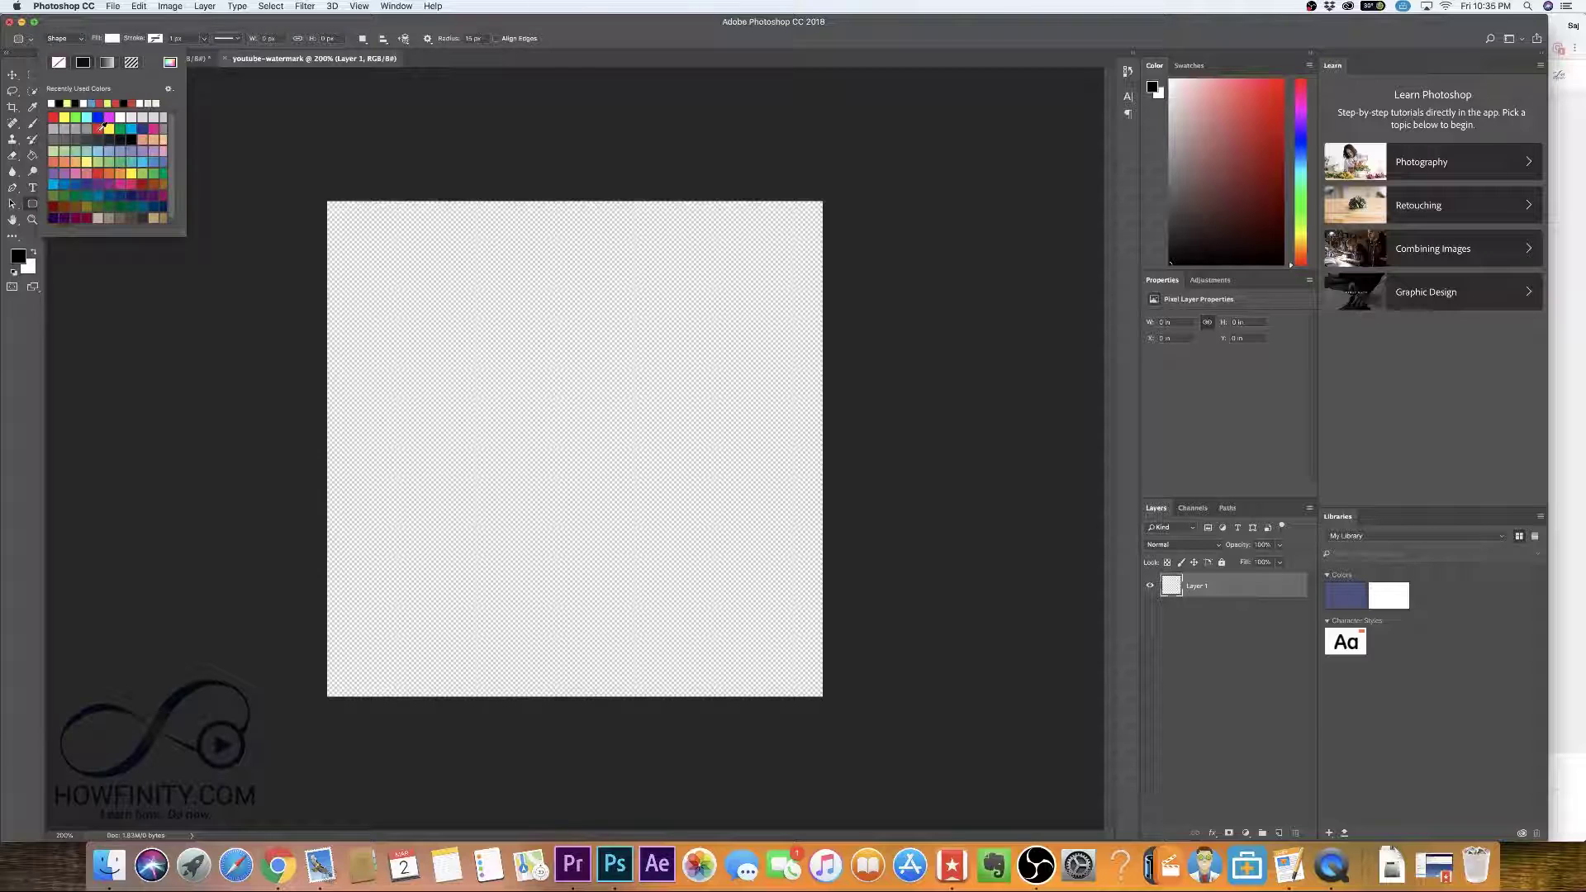
{"action": "left_click", "coordinate": [99, 127]}
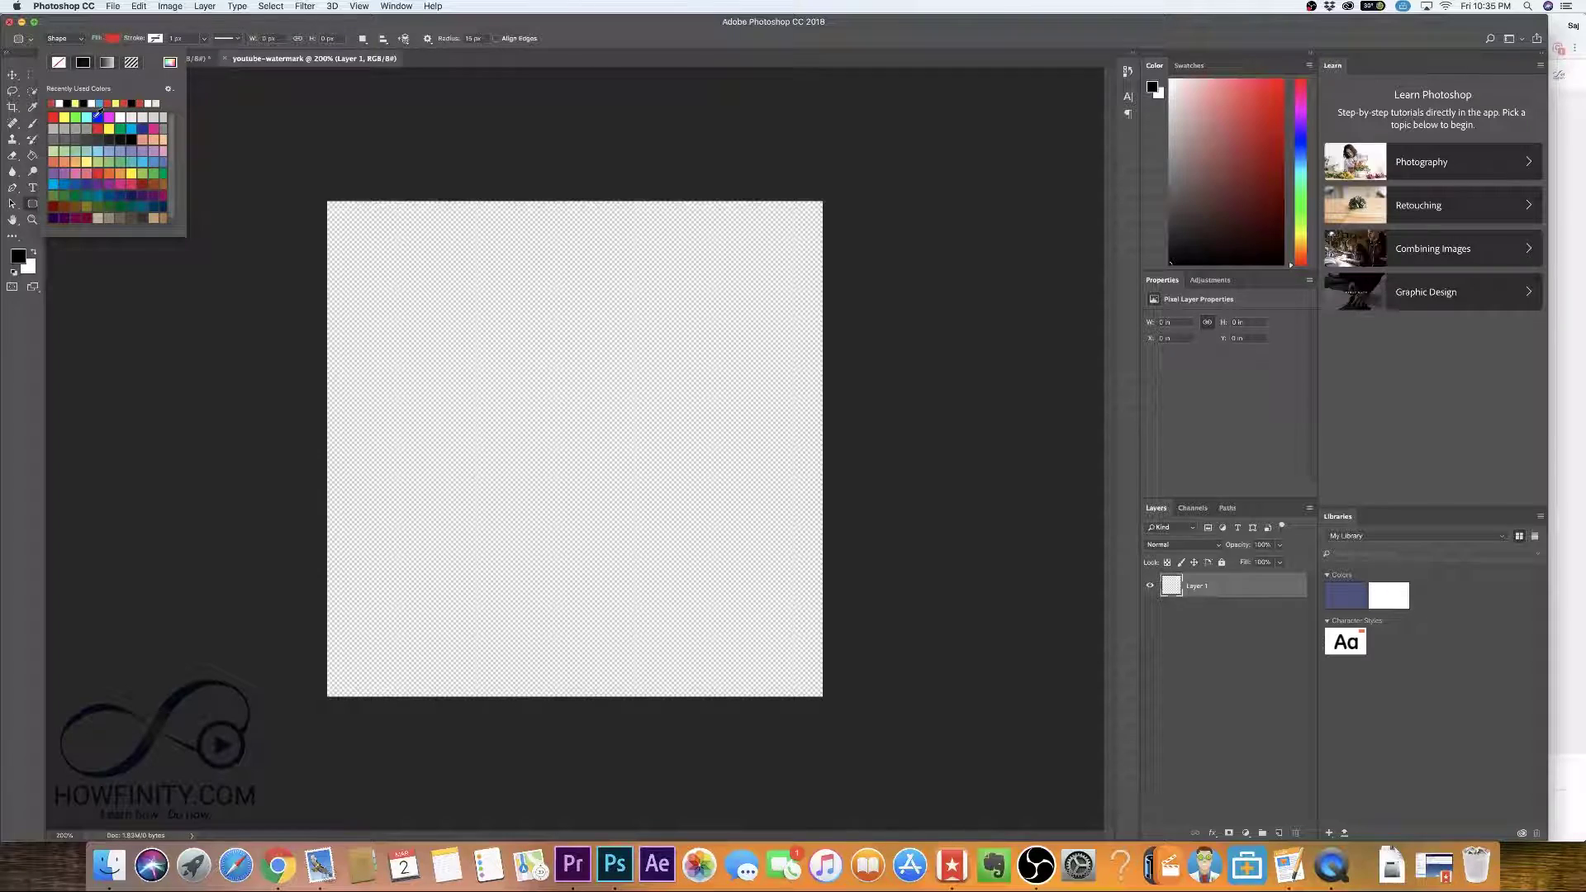
{"action": "left_click", "coordinate": [170, 62]}
{"action": "left_click", "coordinate": [1319, 467]}
{"action": "left_click", "coordinate": [124, 39]}
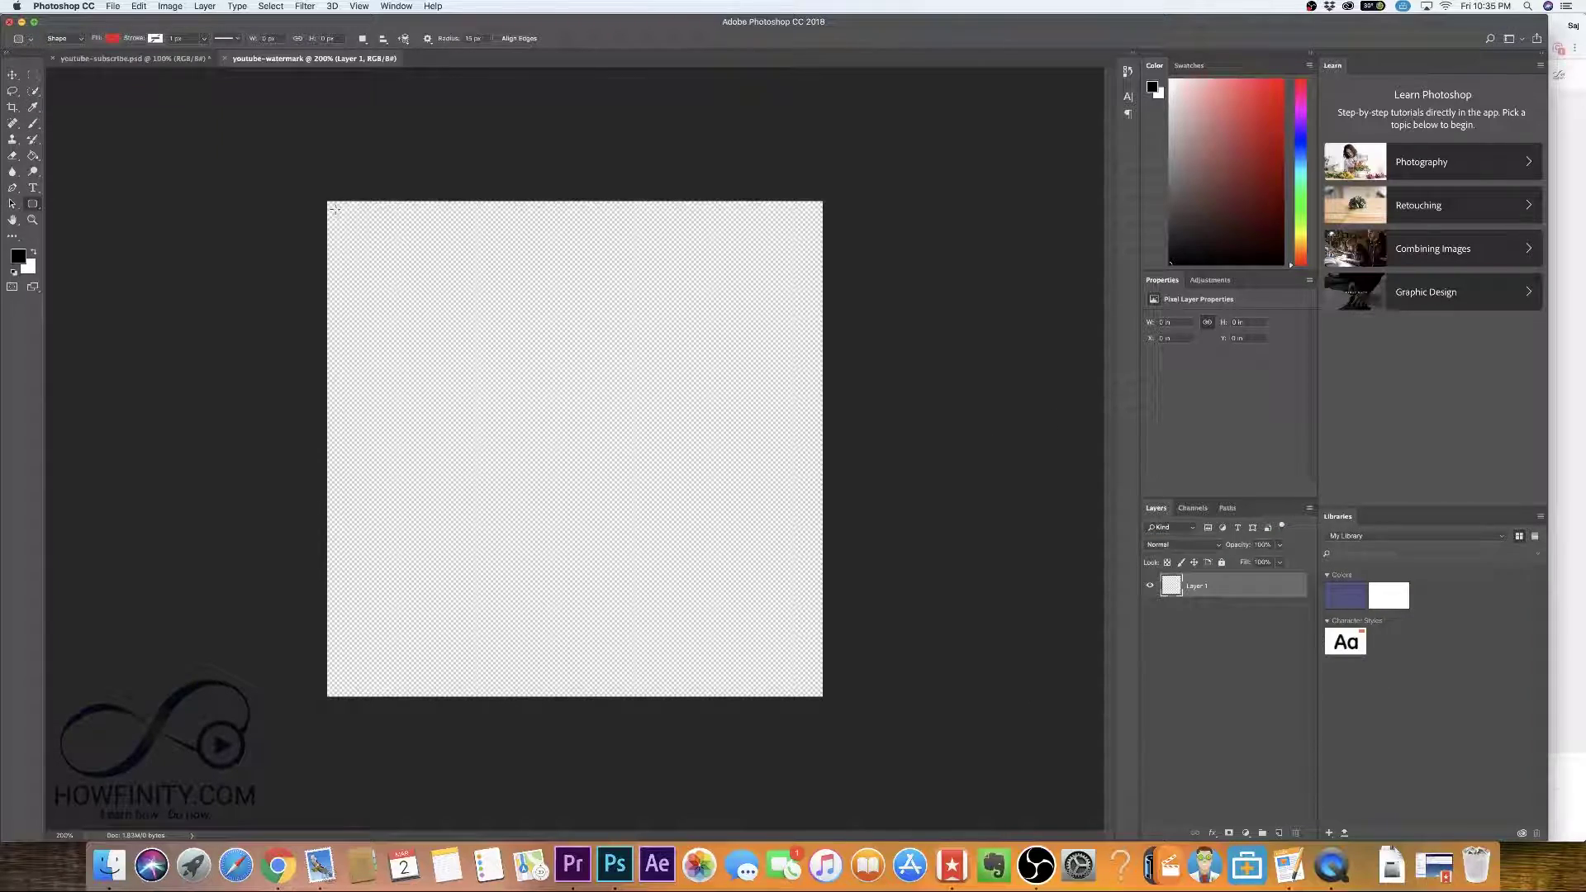
{"action": "left_click_drag", "start_coordinate": [330, 206], "coordinate": [820, 693]}
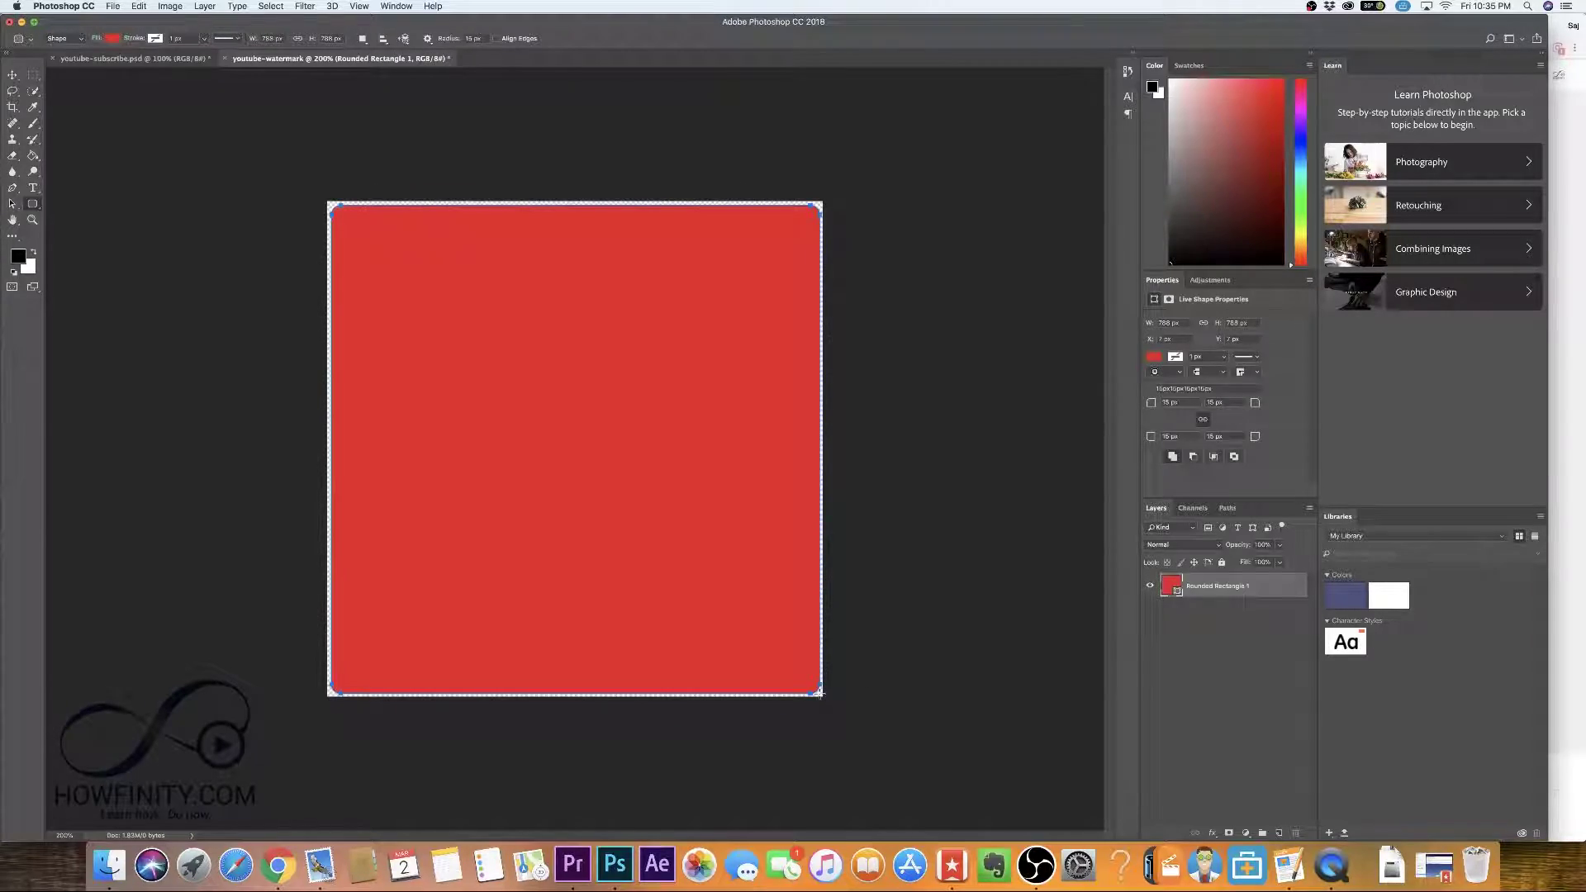
- Add empty Layer 1 above Rounded Rectangle 1, after checking the youtube-subscribe.psd reference
{"action": "left_click", "coordinate": [1238, 618]}
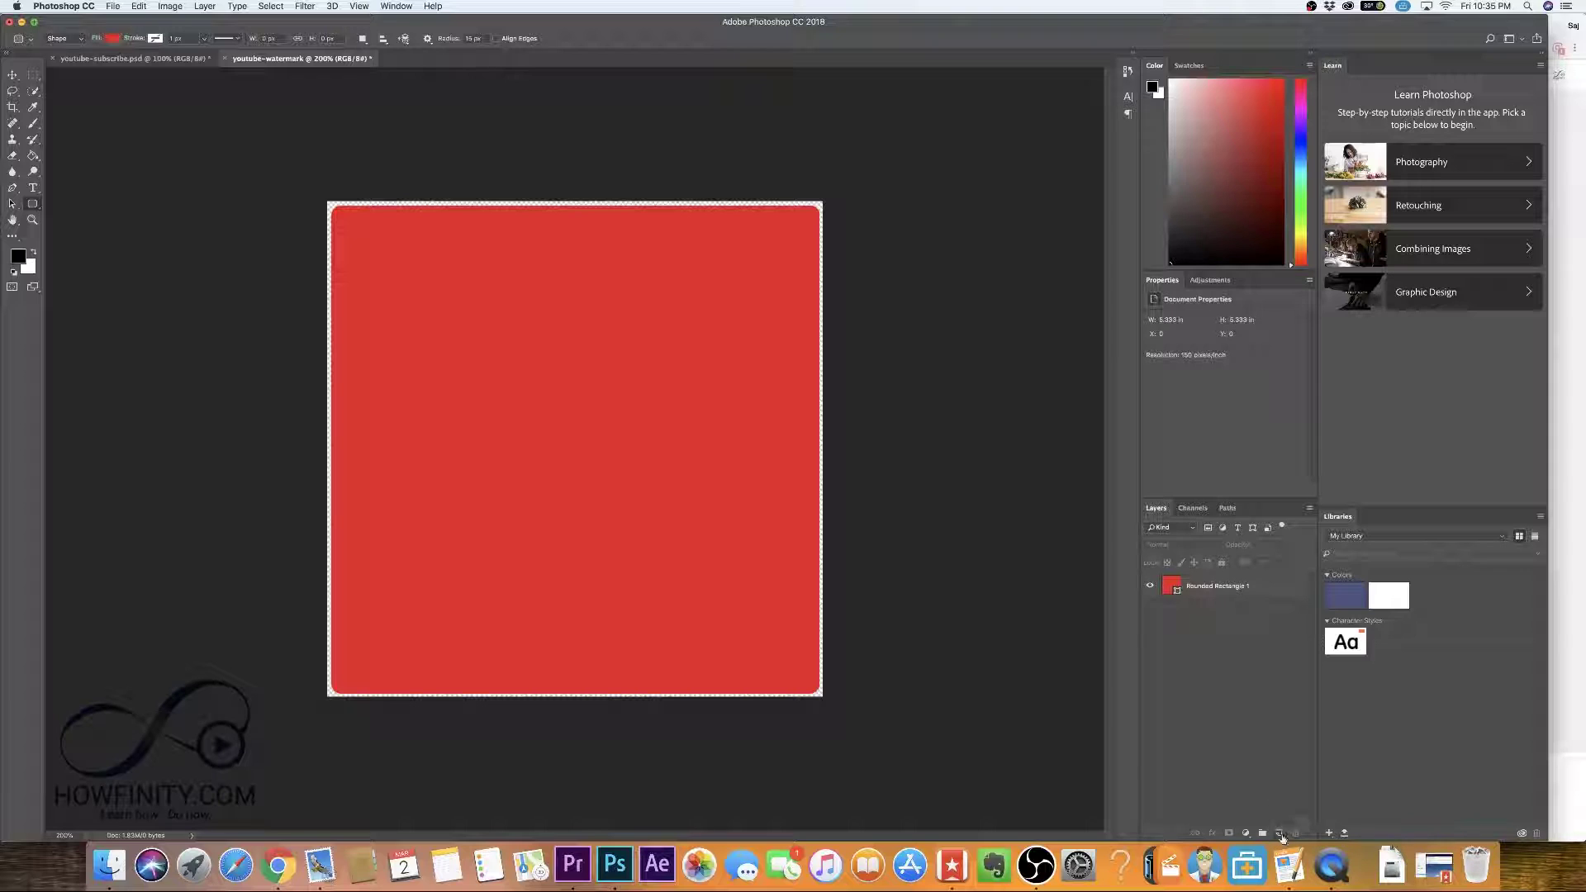
{"action": "left_click", "coordinate": [1280, 833]}
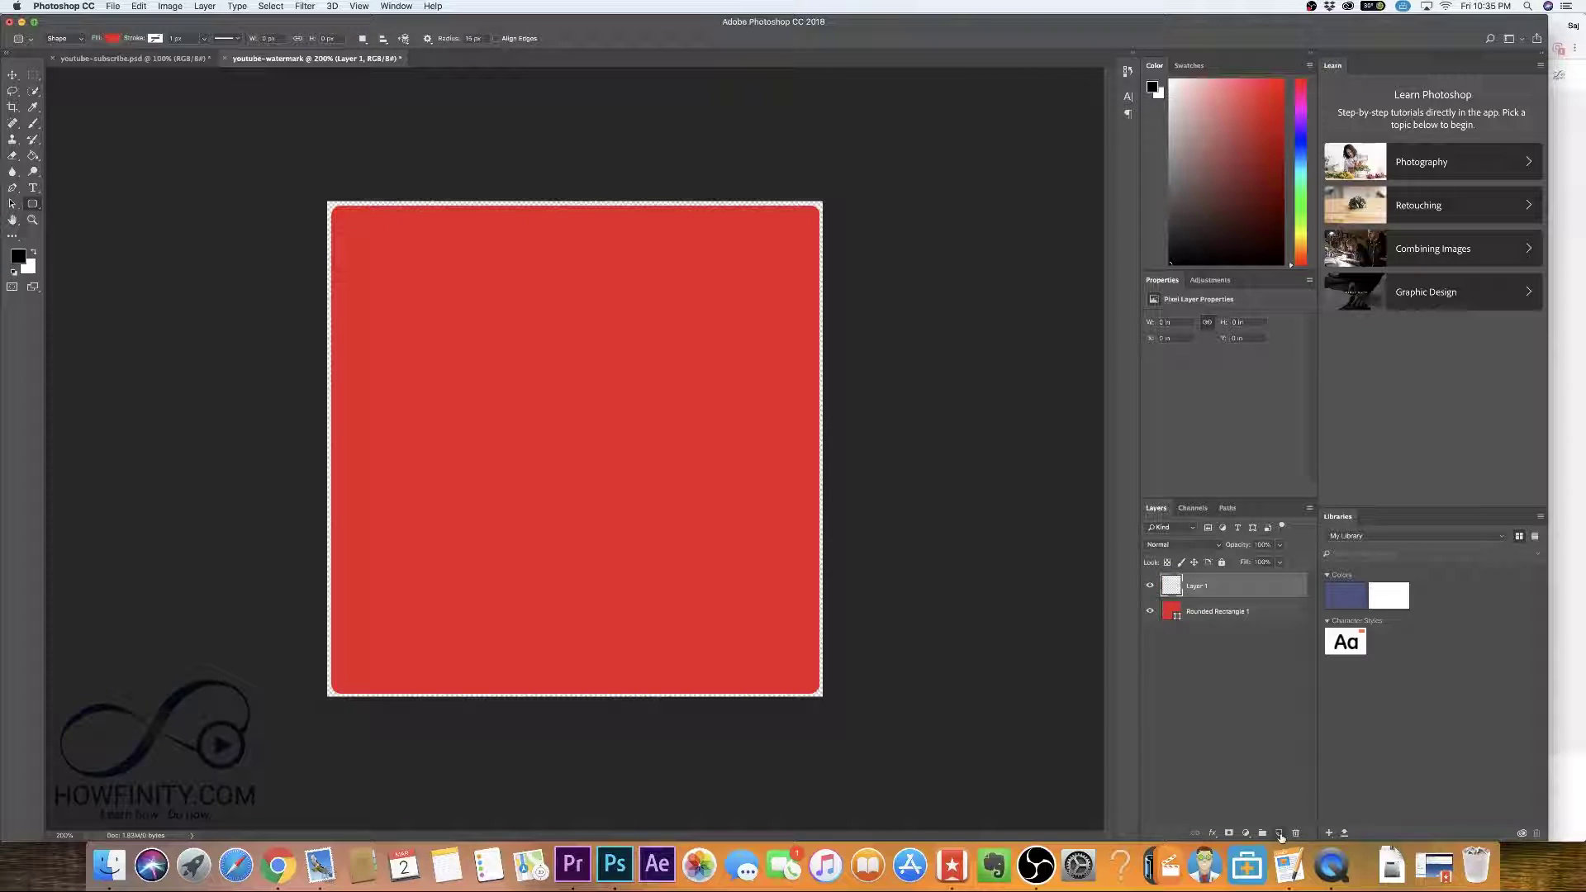
{"action": "left_click", "coordinate": [111, 61]}
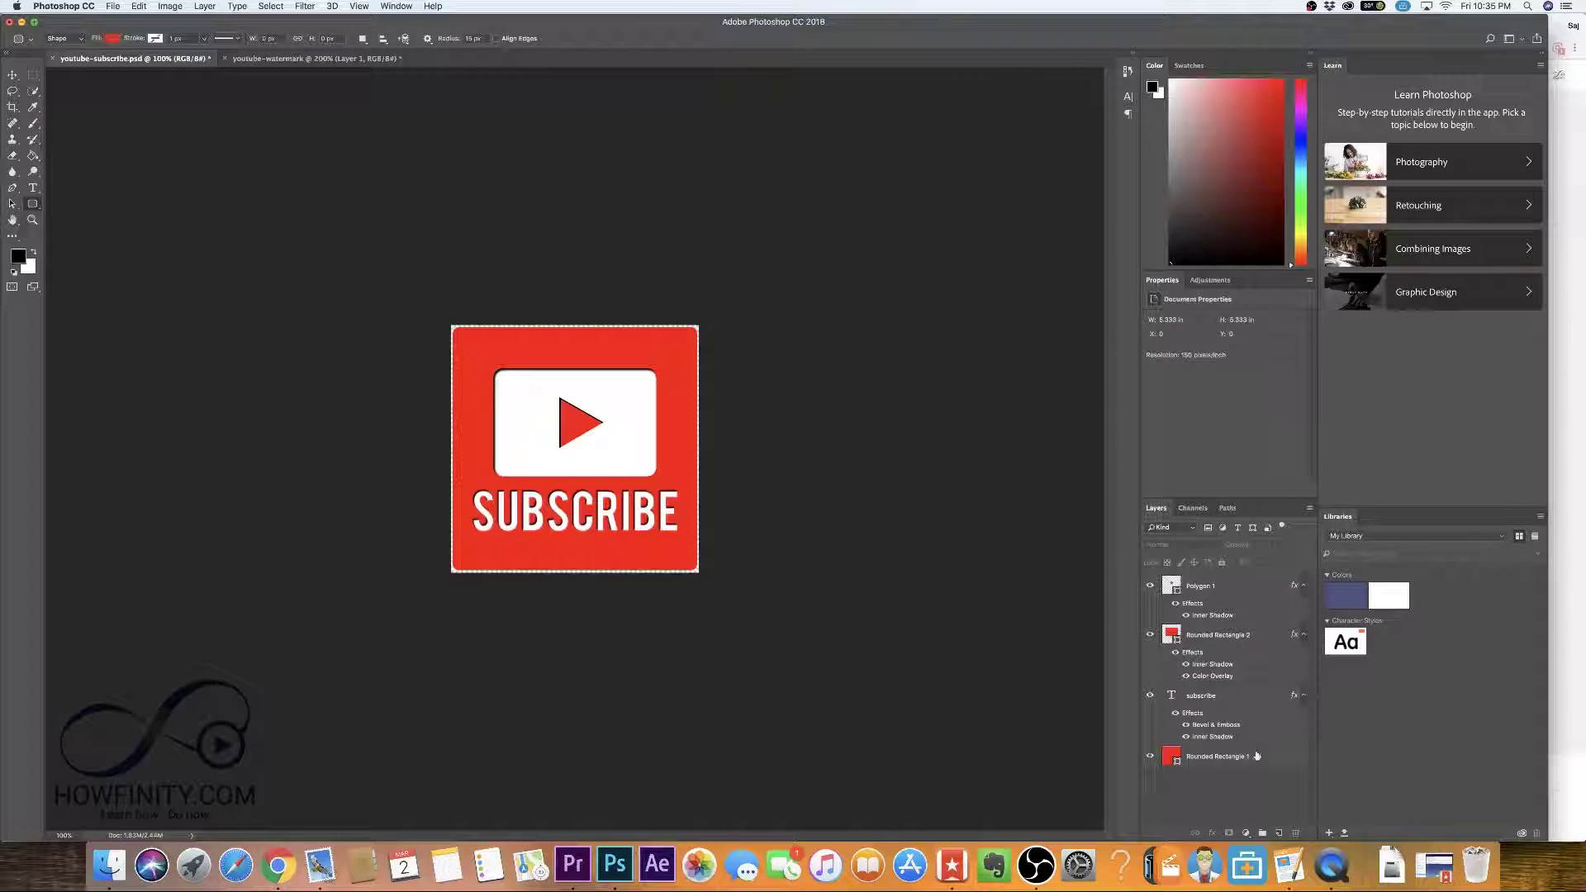
{"action": "left_click", "coordinate": [1150, 696]}
{"action": "left_click", "coordinate": [1150, 698]}
{"action": "left_click", "coordinate": [309, 59]}
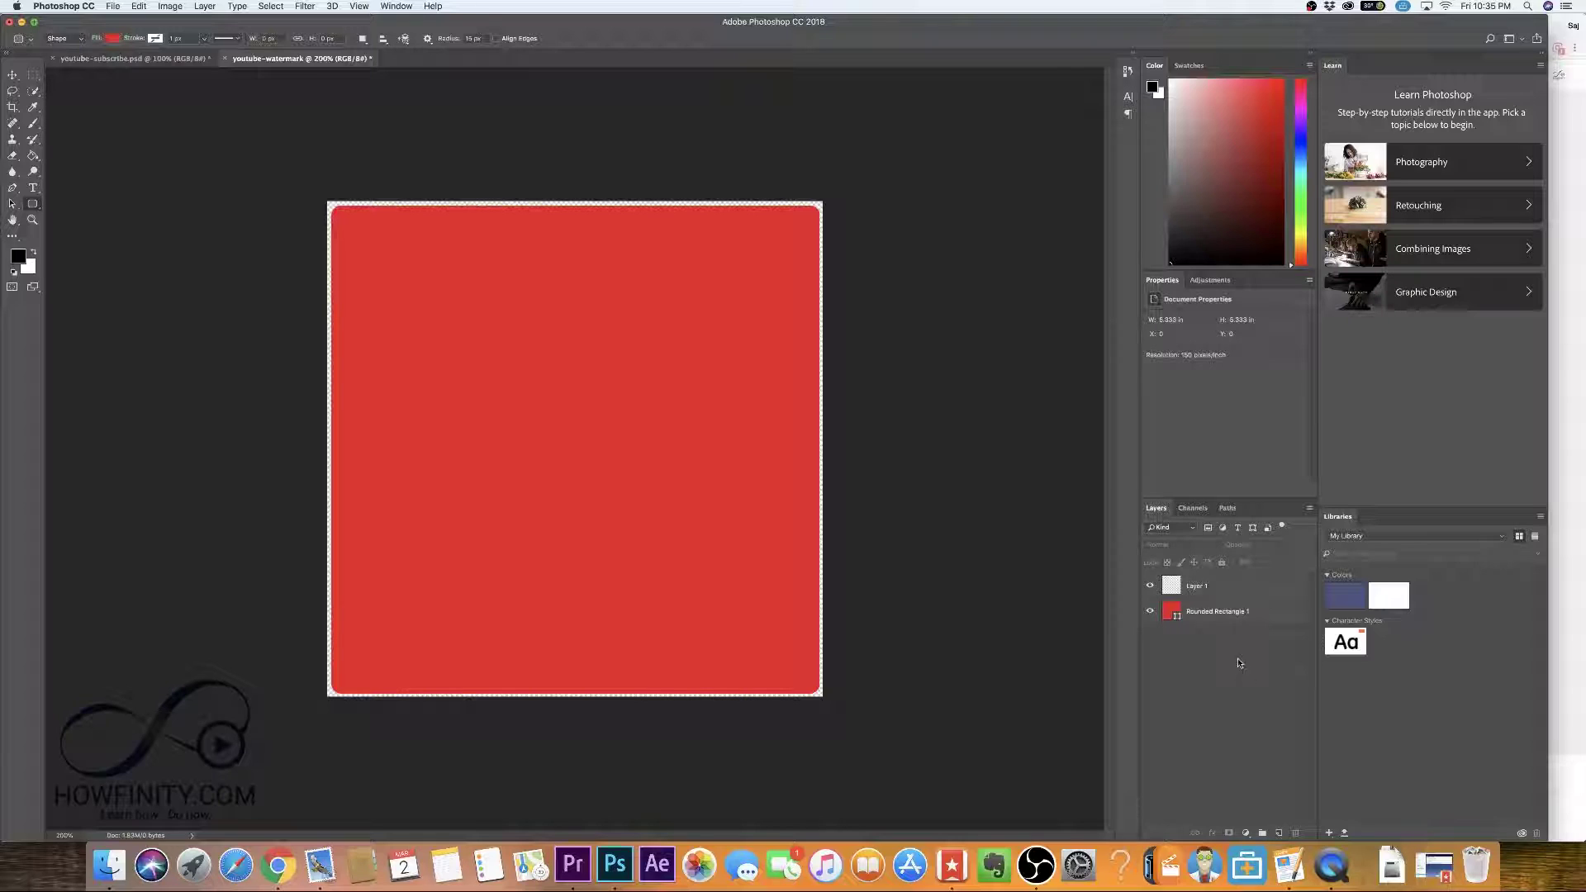
{"action": "left_click", "coordinate": [1217, 587]}
- Type 'subsribe' in the lower canvas and colour it white (#ffffff)
{"action": "key", "text": "t"}
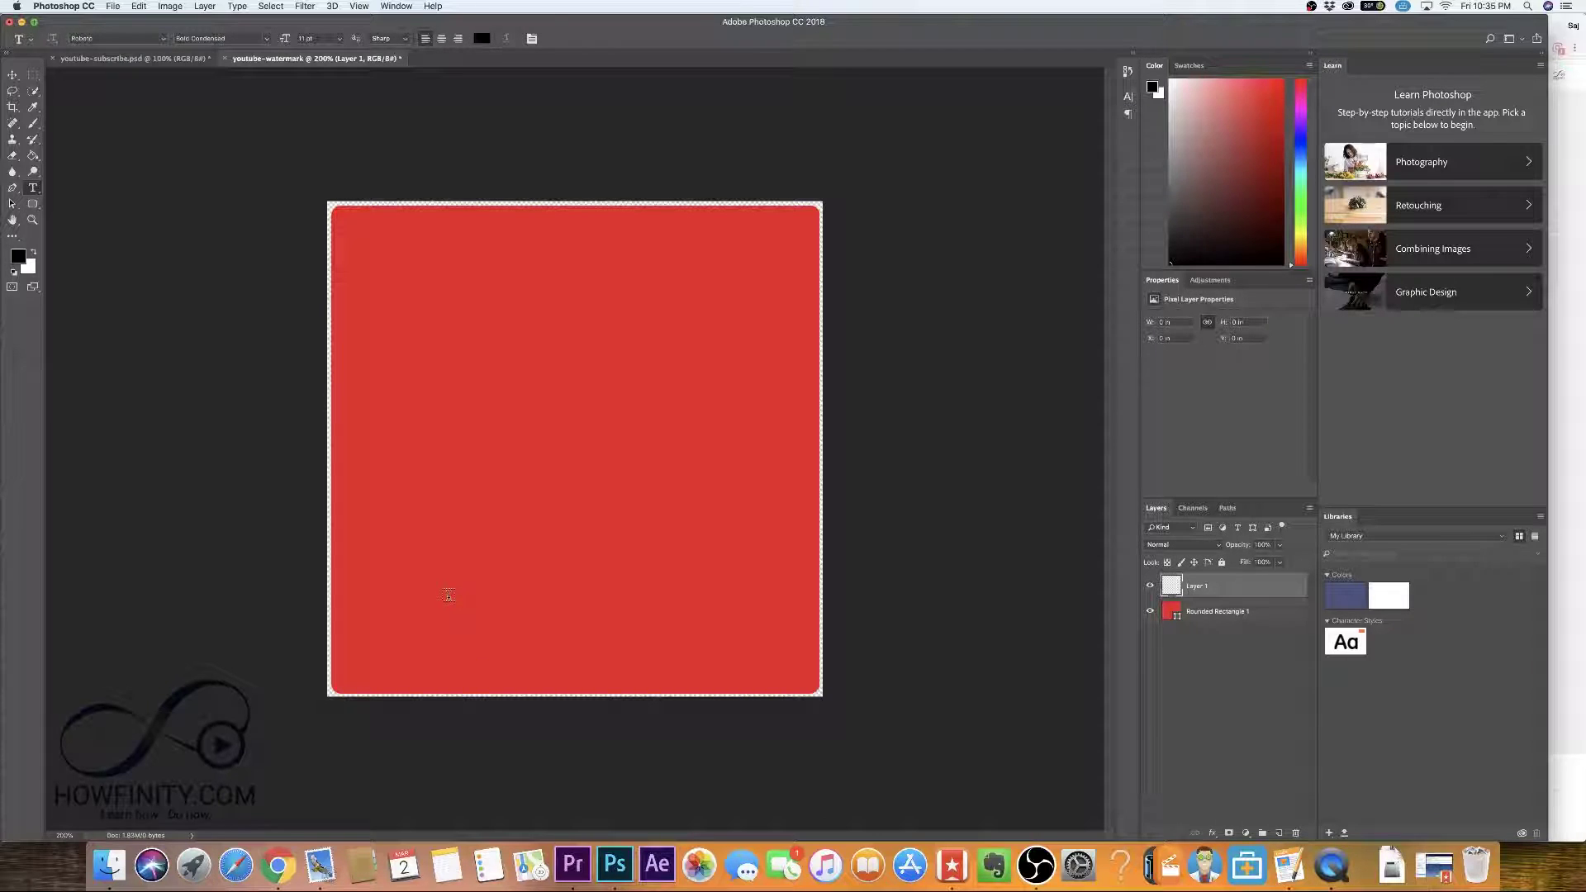
{"action": "left_click", "coordinate": [448, 595]}
{"action": "type", "text": "su"}
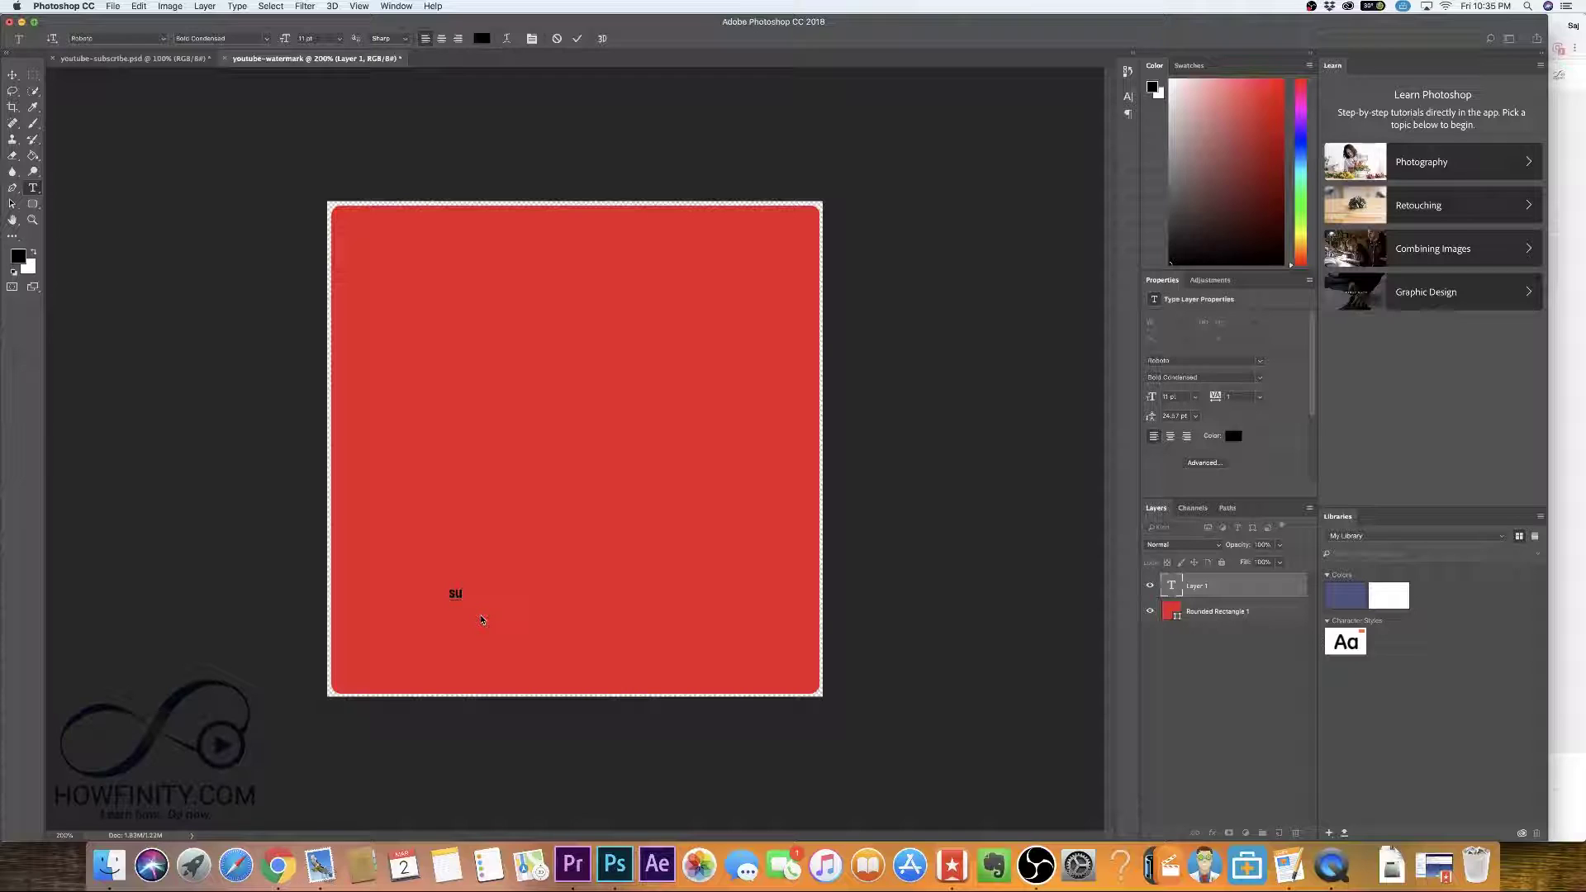
{"action": "type", "text": "bsribe"}
{"action": "key", "text": "super+a"}
{"action": "left_click", "coordinate": [481, 39]}
{"action": "type", "text": "ffffff"}
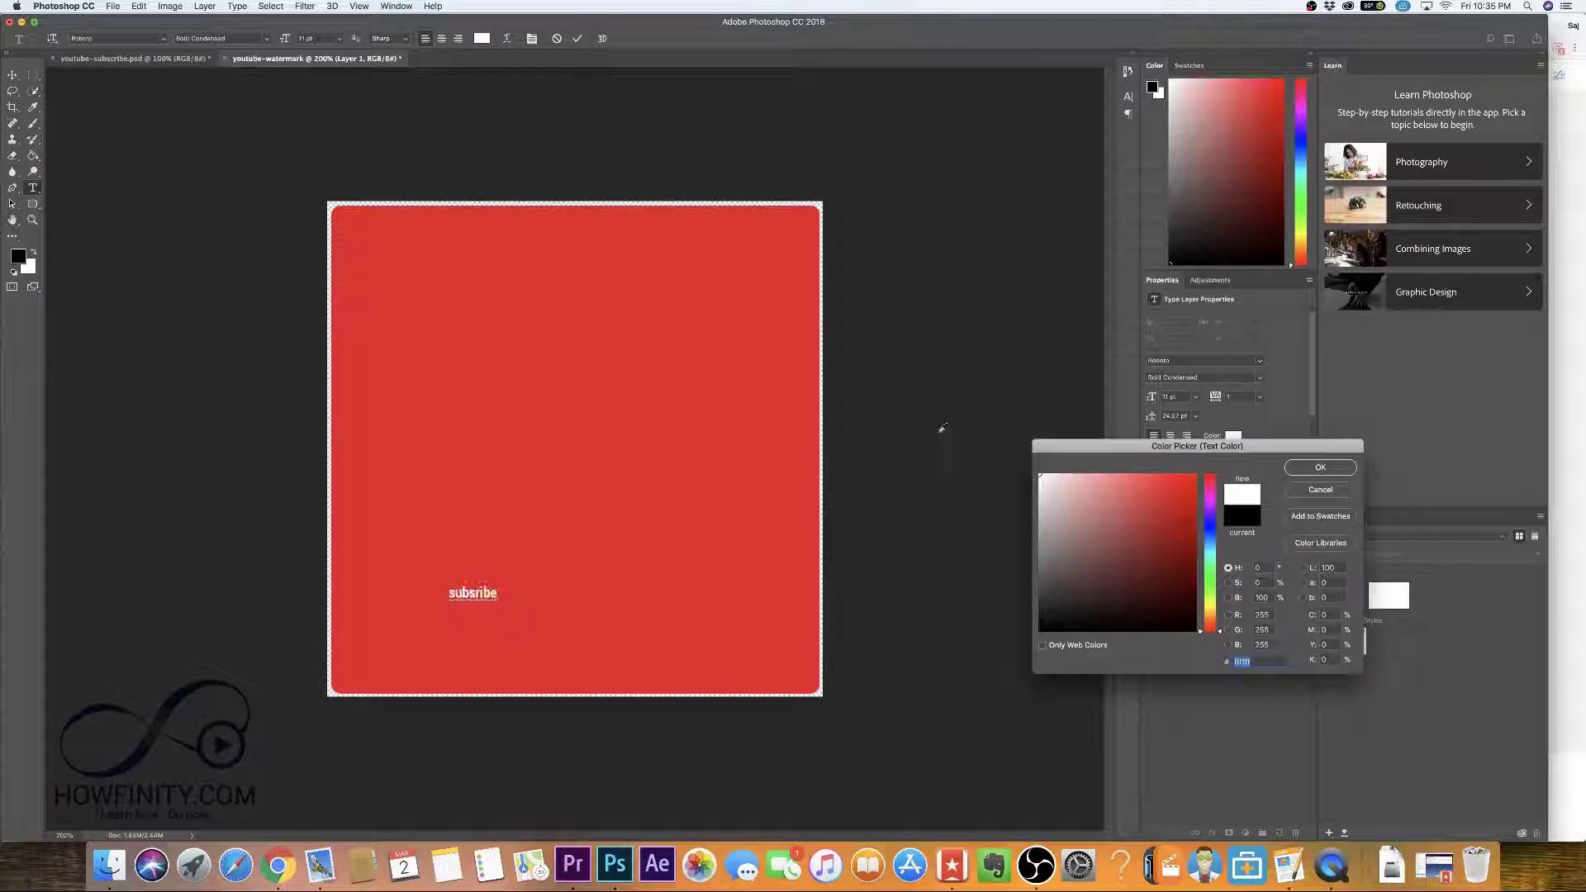
{"action": "key", "text": "Return"}
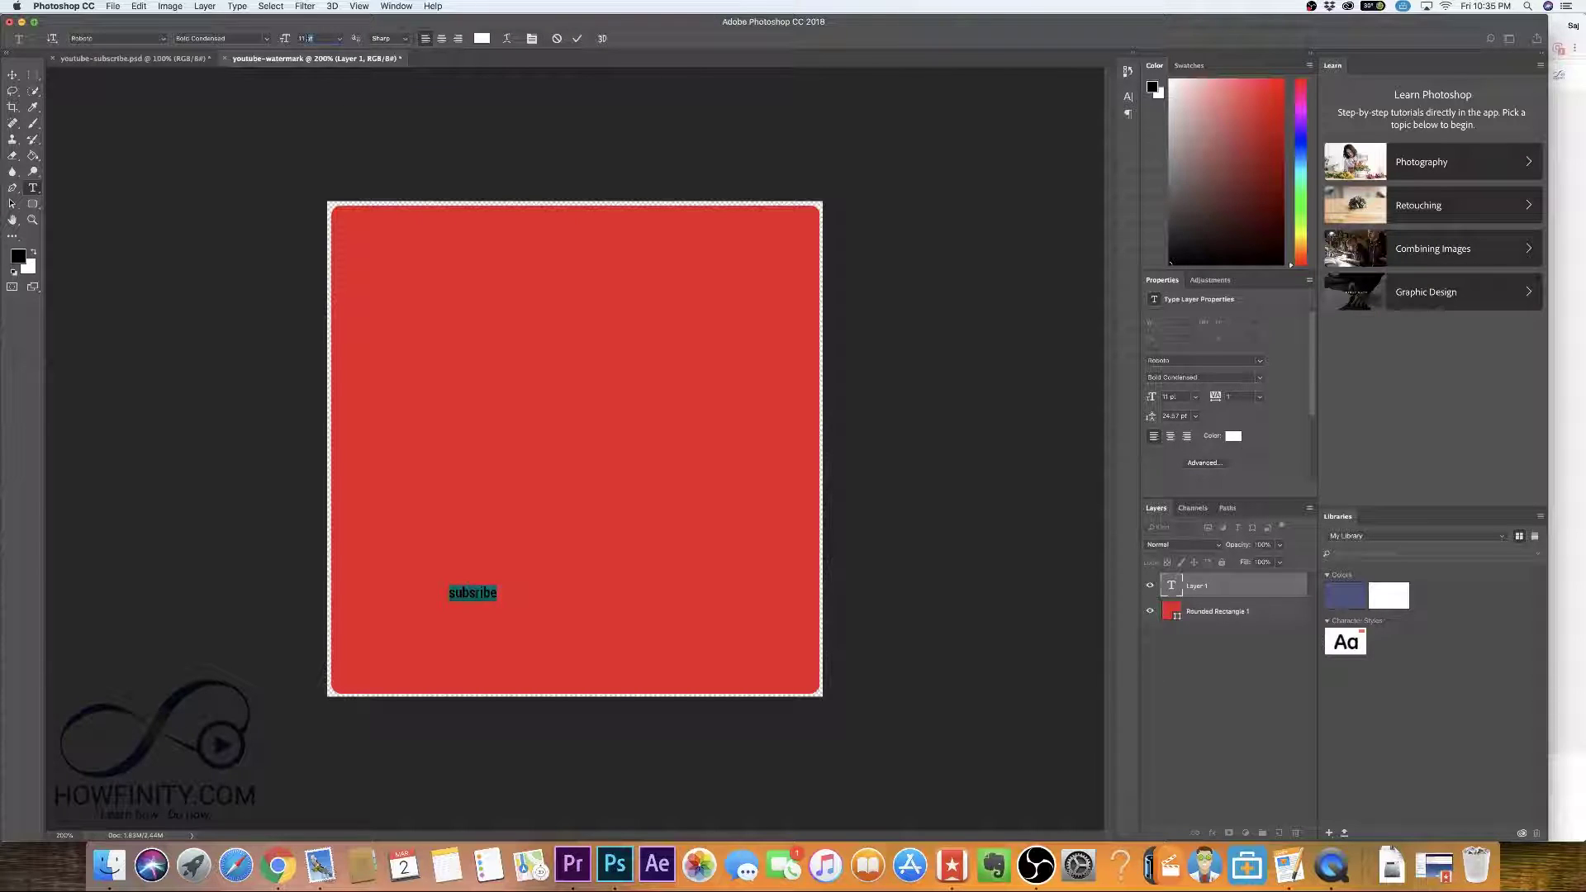
- Set the text to 100 pt and centre it horizontally on the red square
{"action": "type", "text": "150"}
{"action": "key", "text": "Return"}
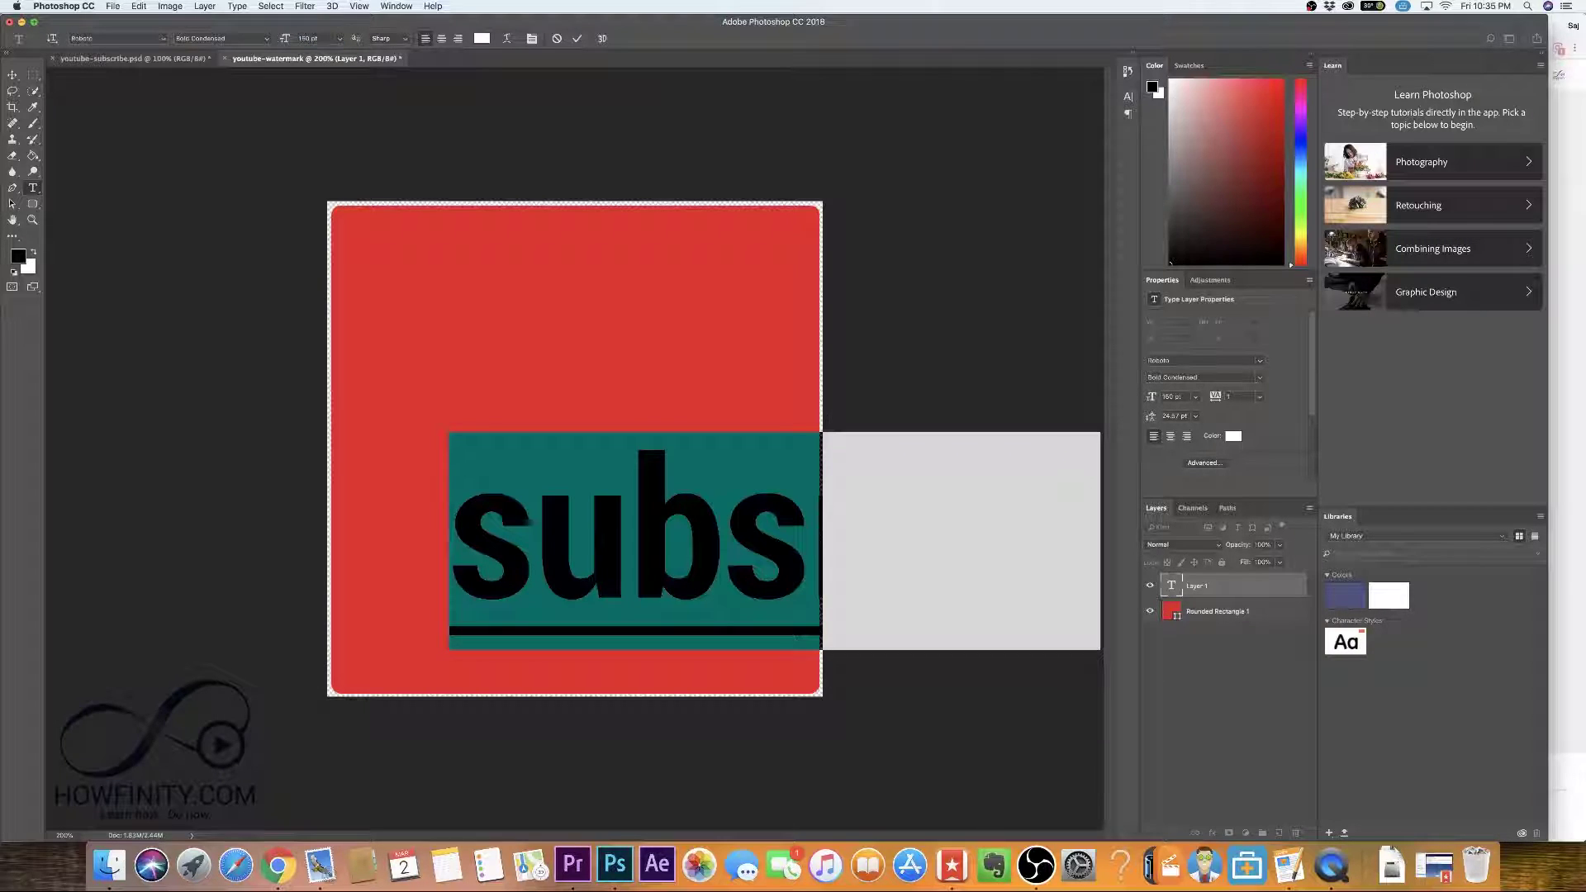
{"action": "left_click", "coordinate": [307, 38]}
{"action": "type", "text": "100"}
{"action": "key", "text": "Return"}
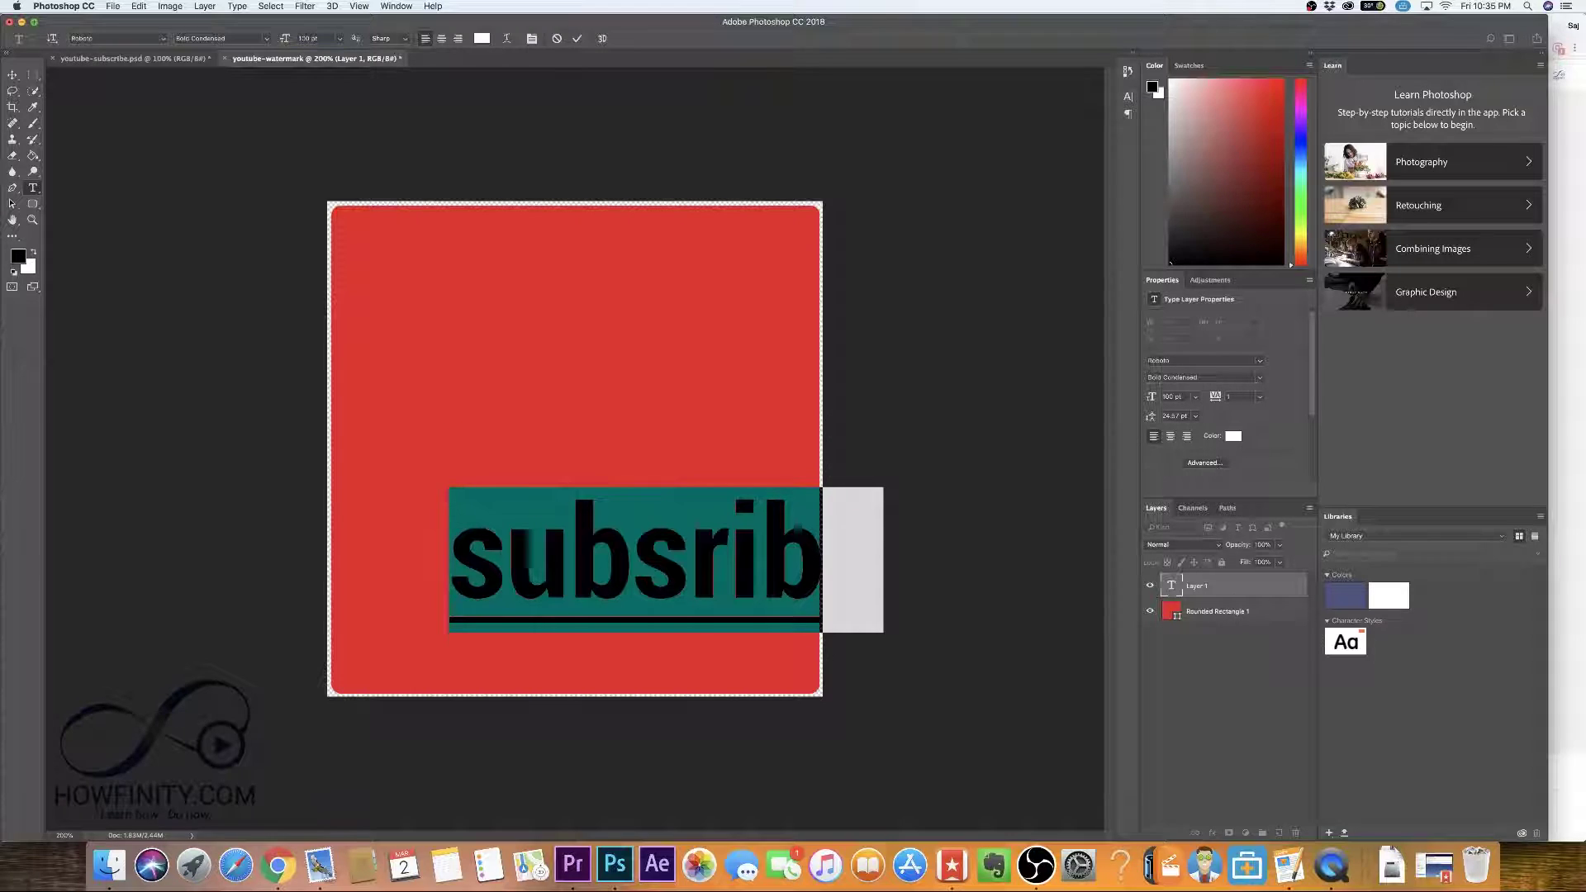
{"action": "left_click", "coordinate": [577, 39]}
{"action": "key", "text": "v"}
{"action": "left_click_drag", "start_coordinate": [703, 552], "coordinate": [612, 549]}
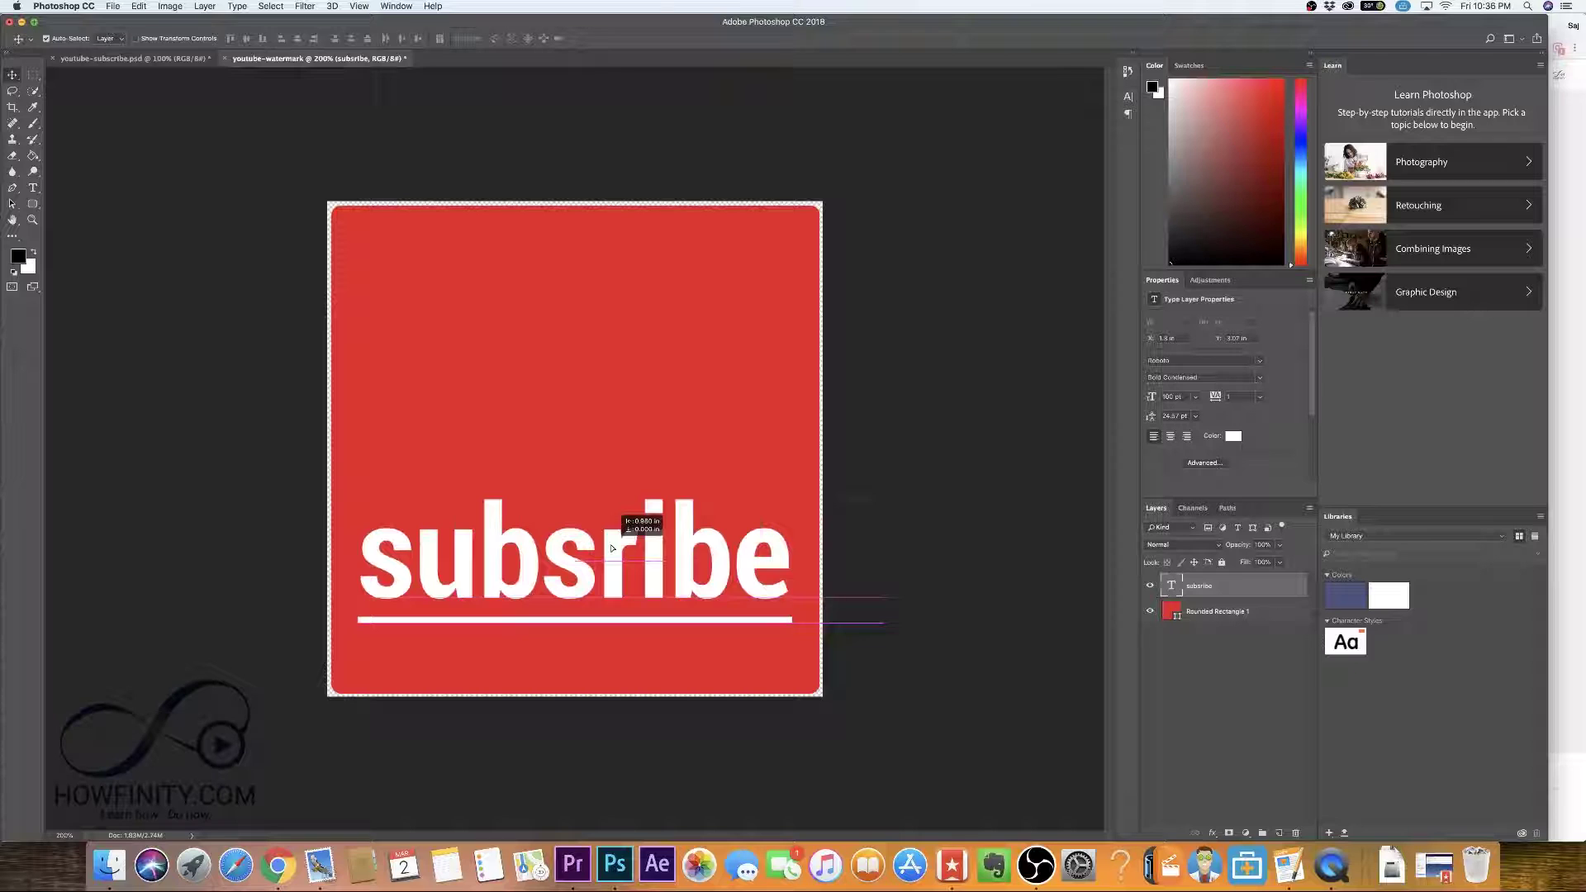
- Inspect the subscribe text layer in youtube-subscribe.psd, then return to youtube-watermark
{"action": "left_click", "coordinate": [91, 57]}
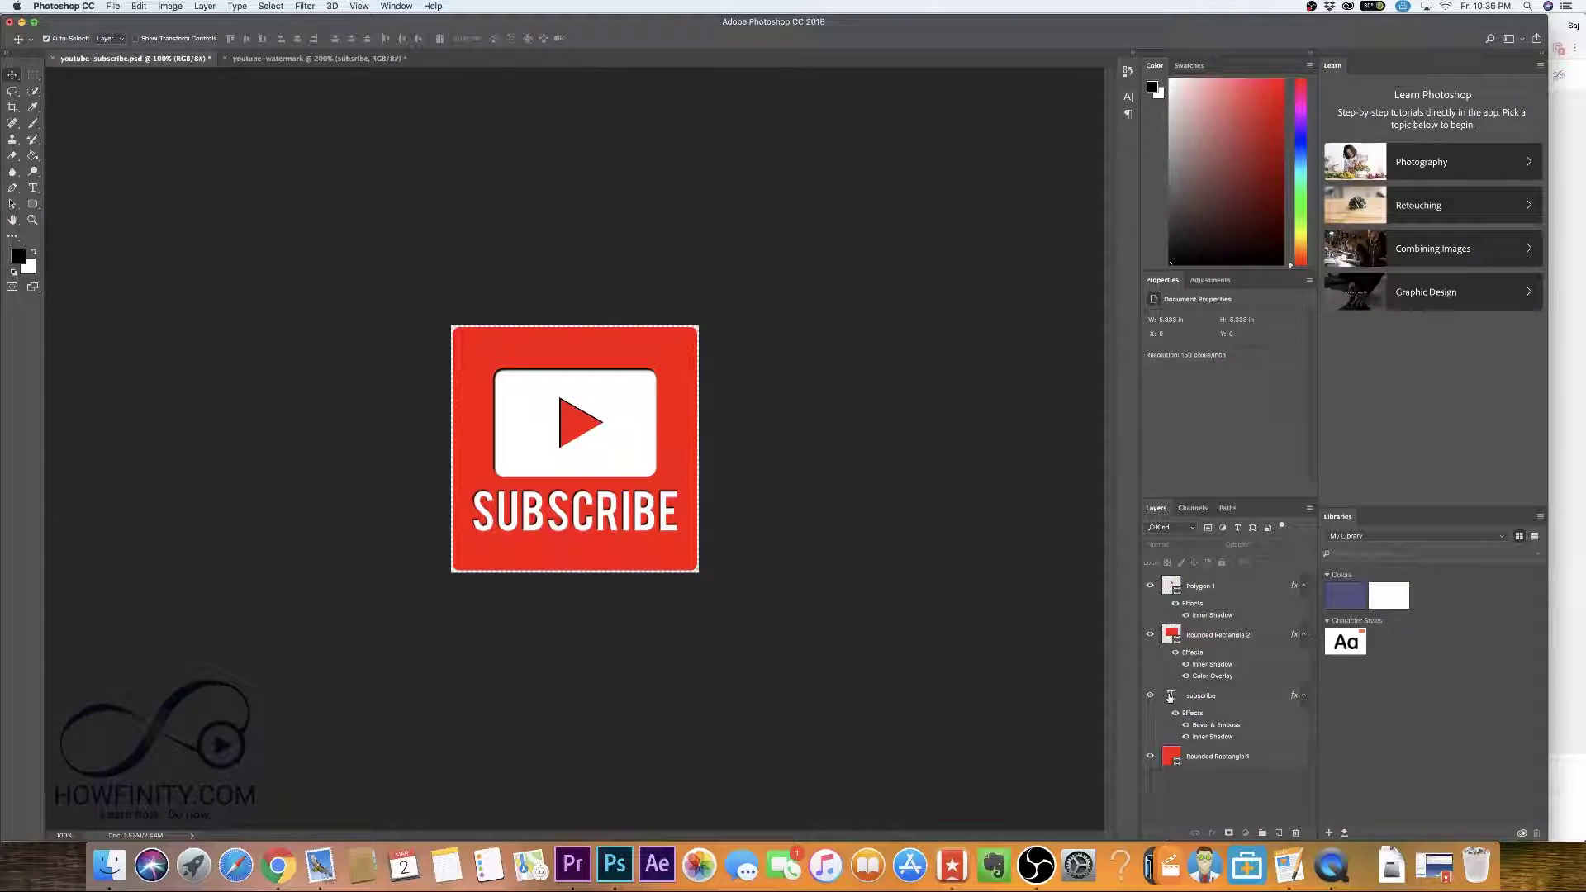
{"action": "left_click", "coordinate": [1159, 703]}
{"action": "key", "text": "t"}
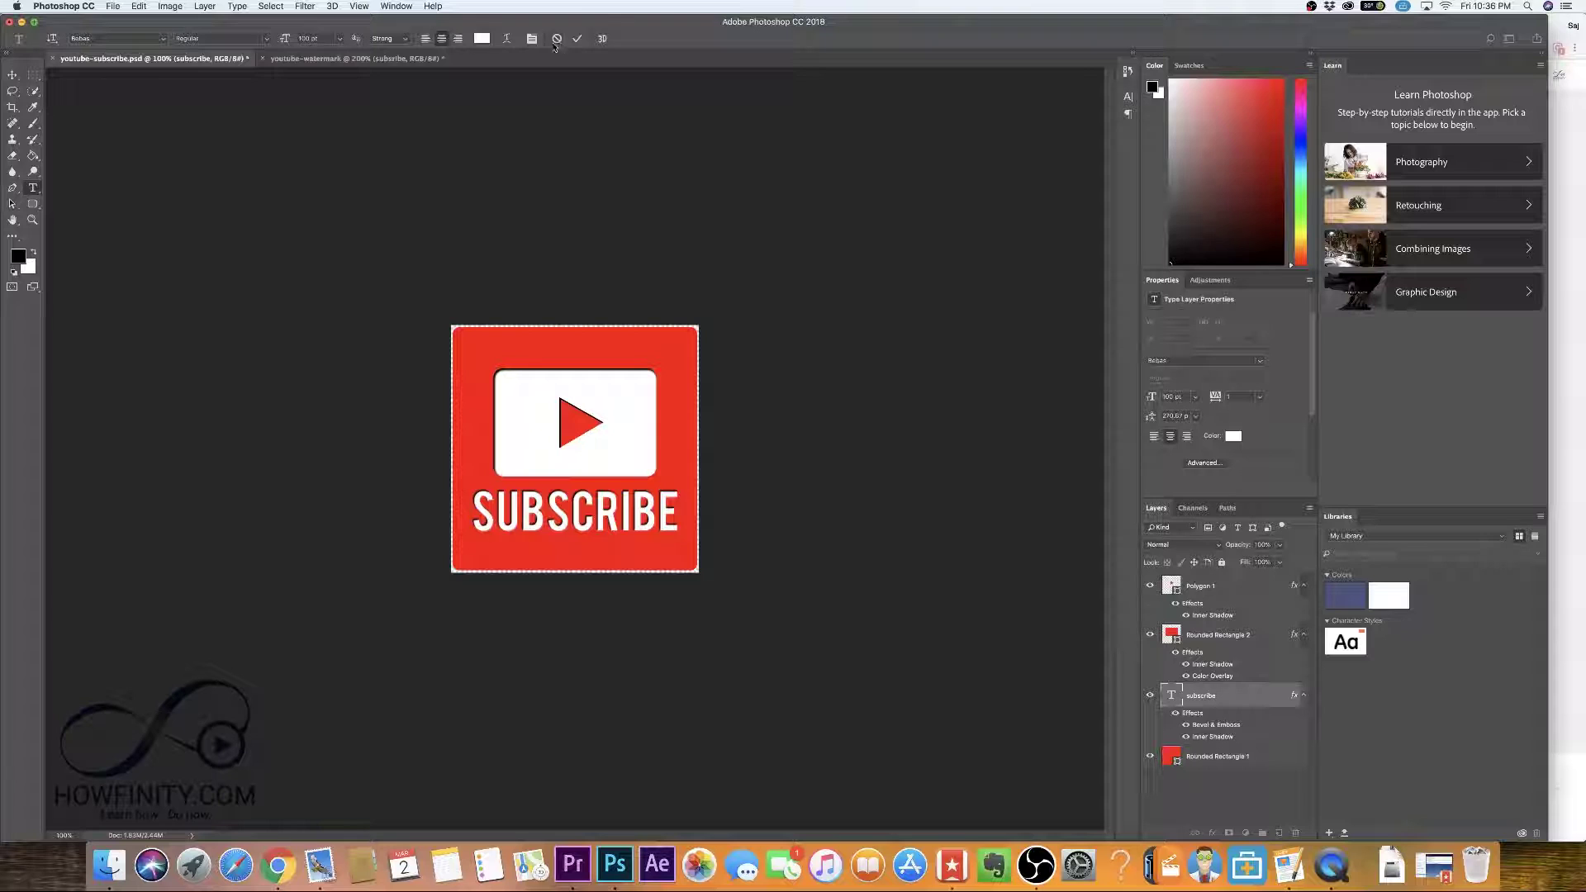
{"action": "left_click", "coordinate": [307, 58]}
{"action": "key", "text": "v"}
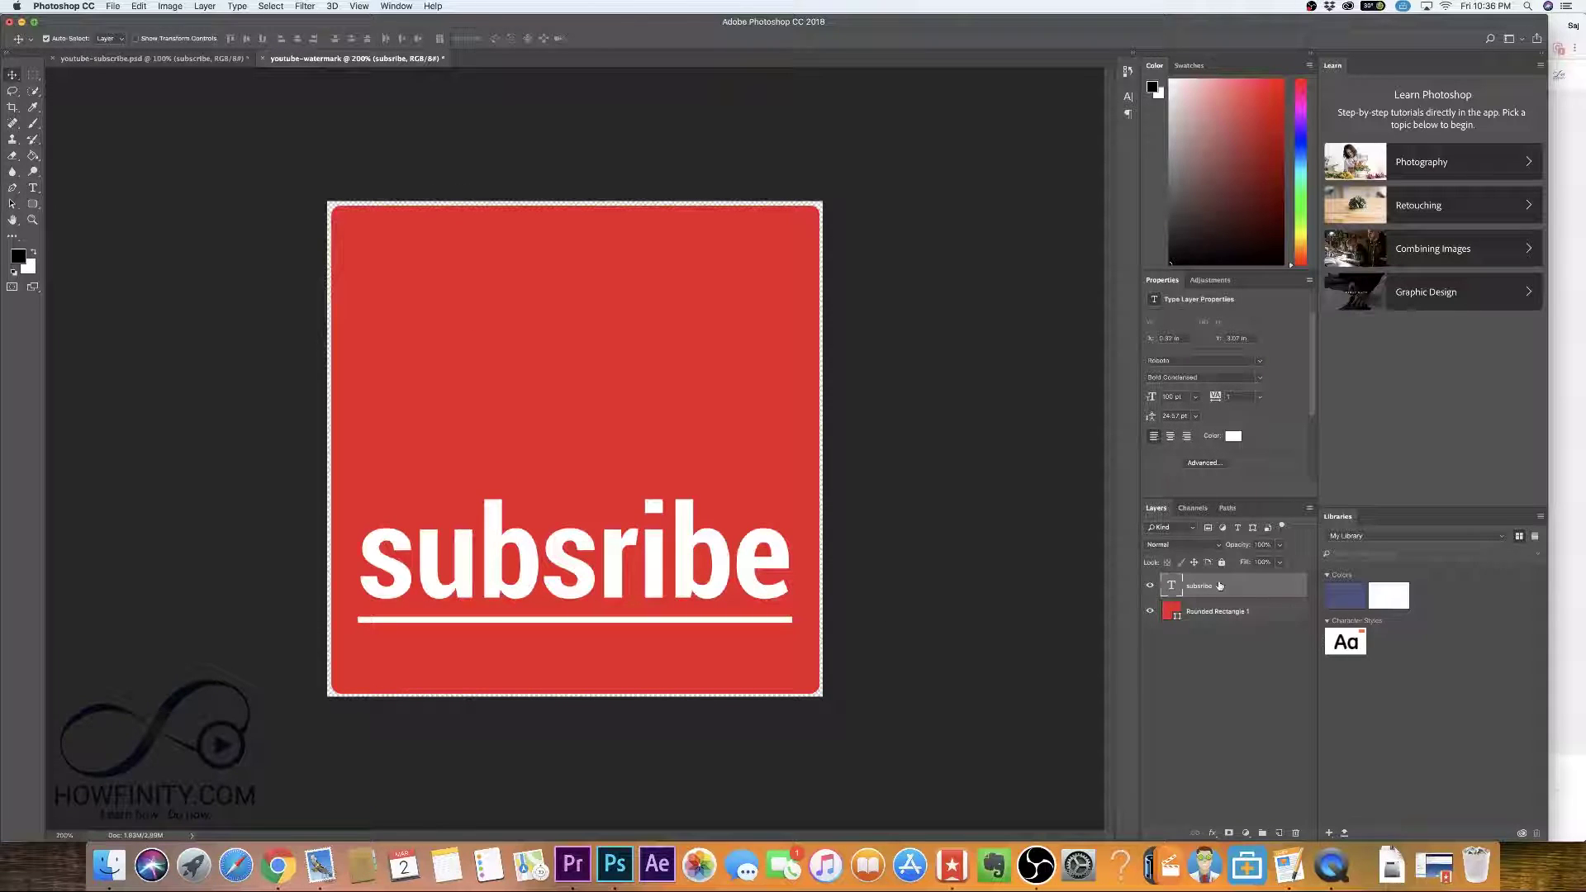
- Remove the text's underline and insert the missing 'c' to spell 'subscribe'
{"action": "double_click", "coordinate": [1171, 586]}
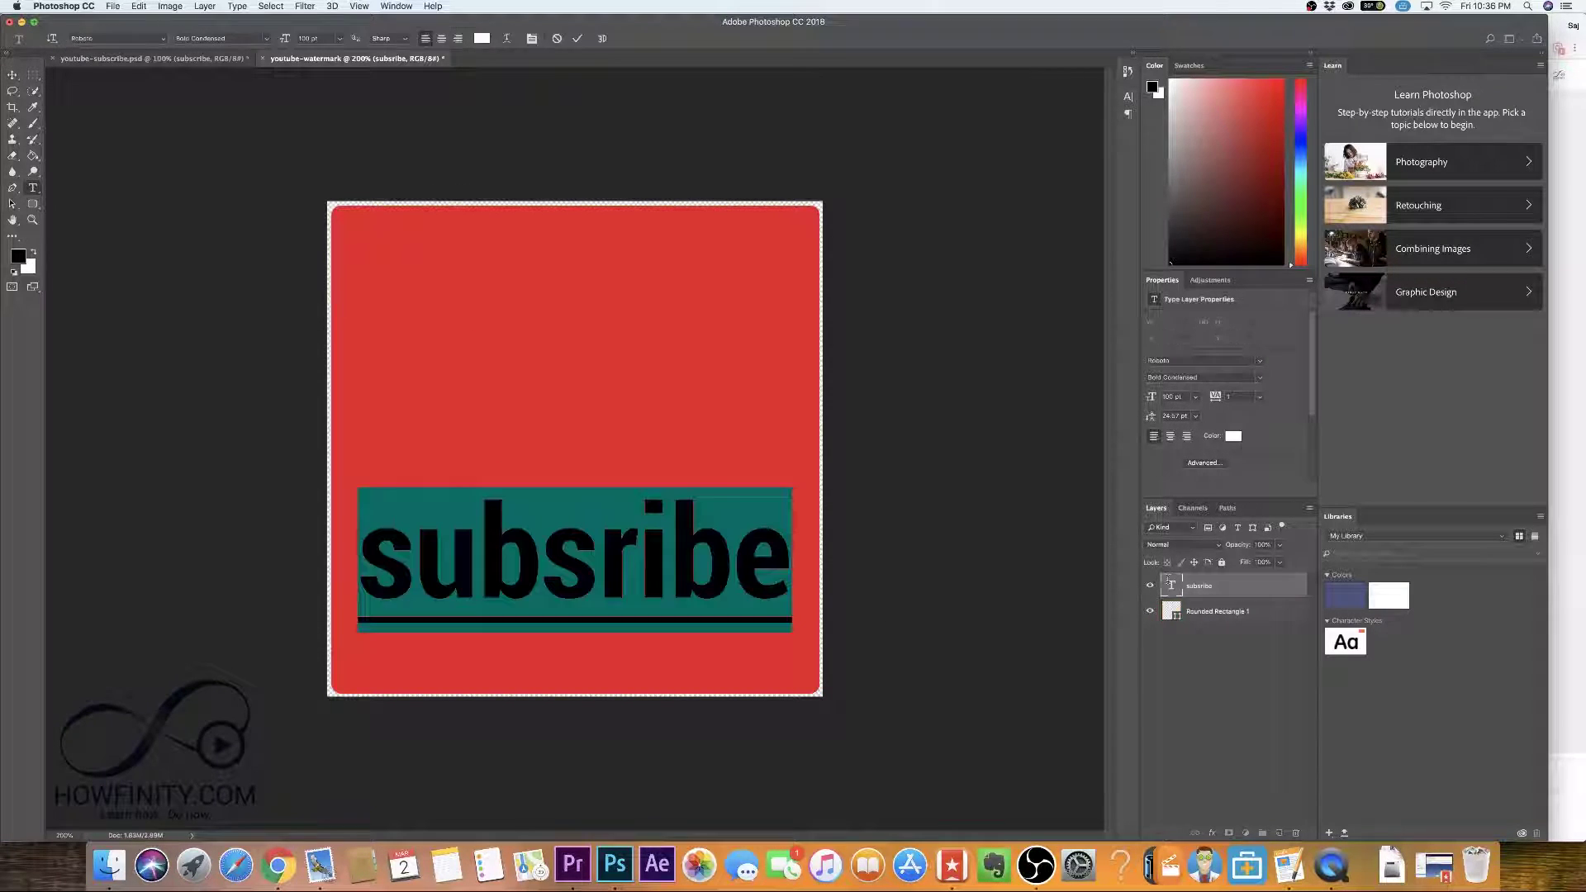
{"action": "left_click", "coordinate": [533, 39]}
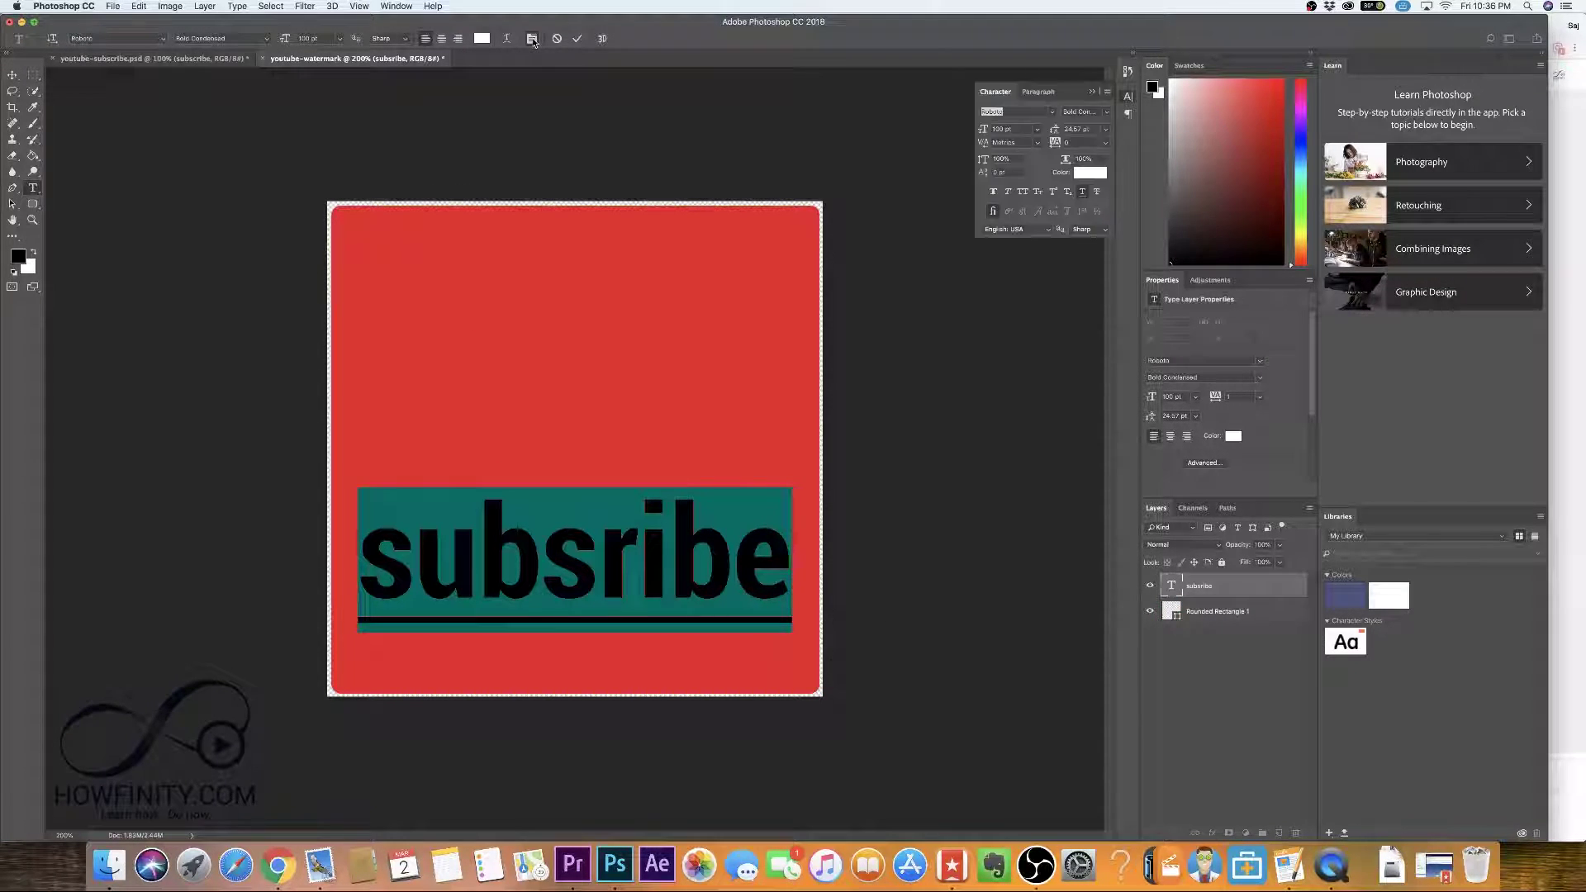
{"action": "left_click", "coordinate": [1084, 196]}
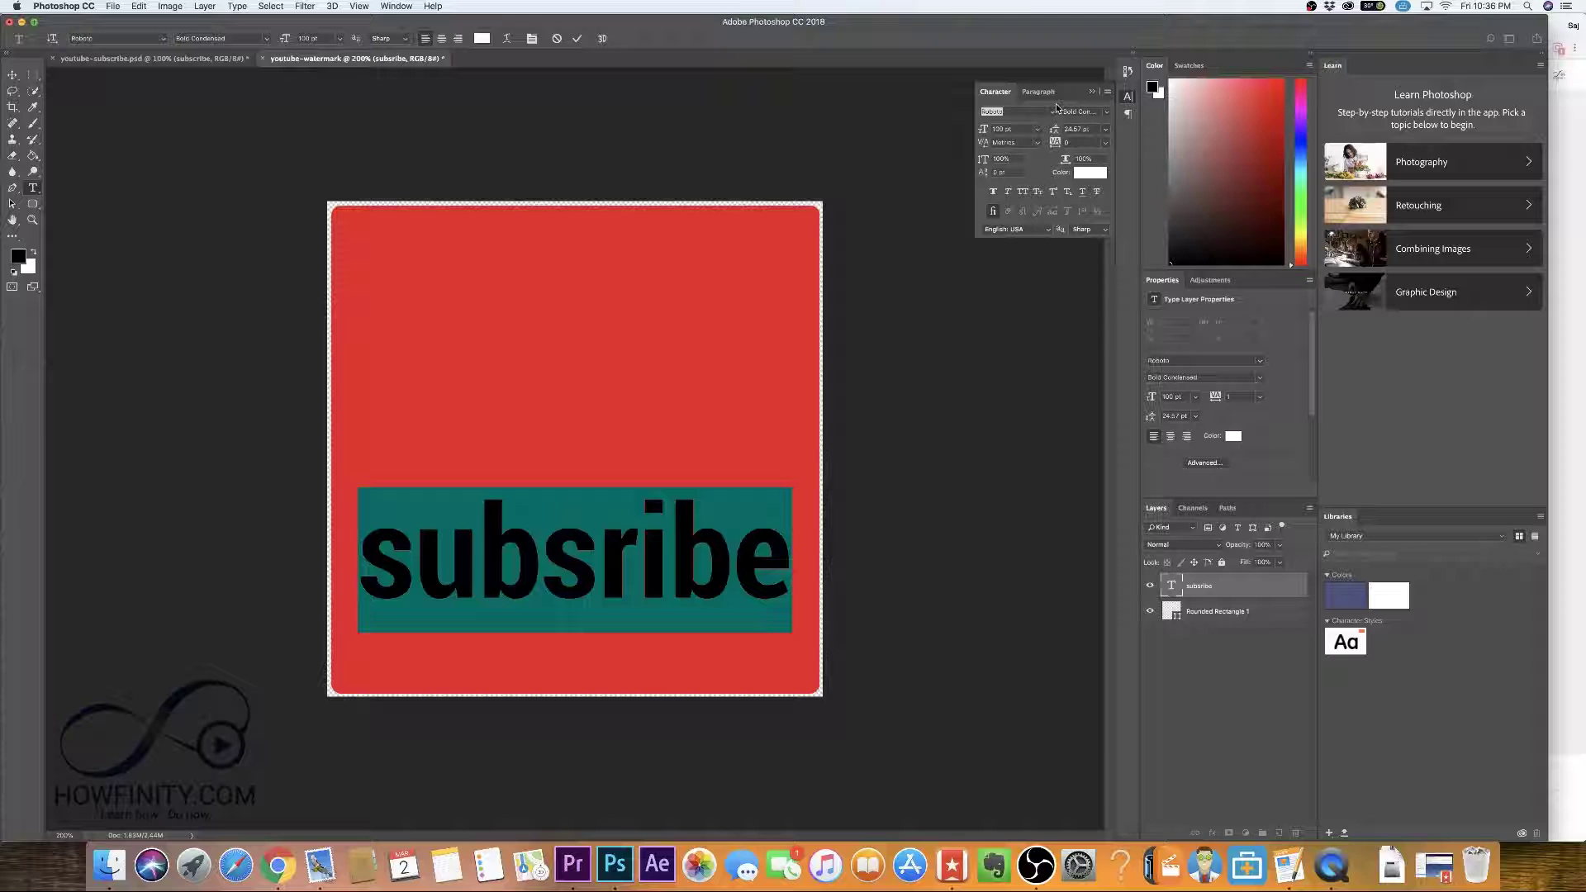
{"action": "left_click", "coordinate": [1093, 92]}
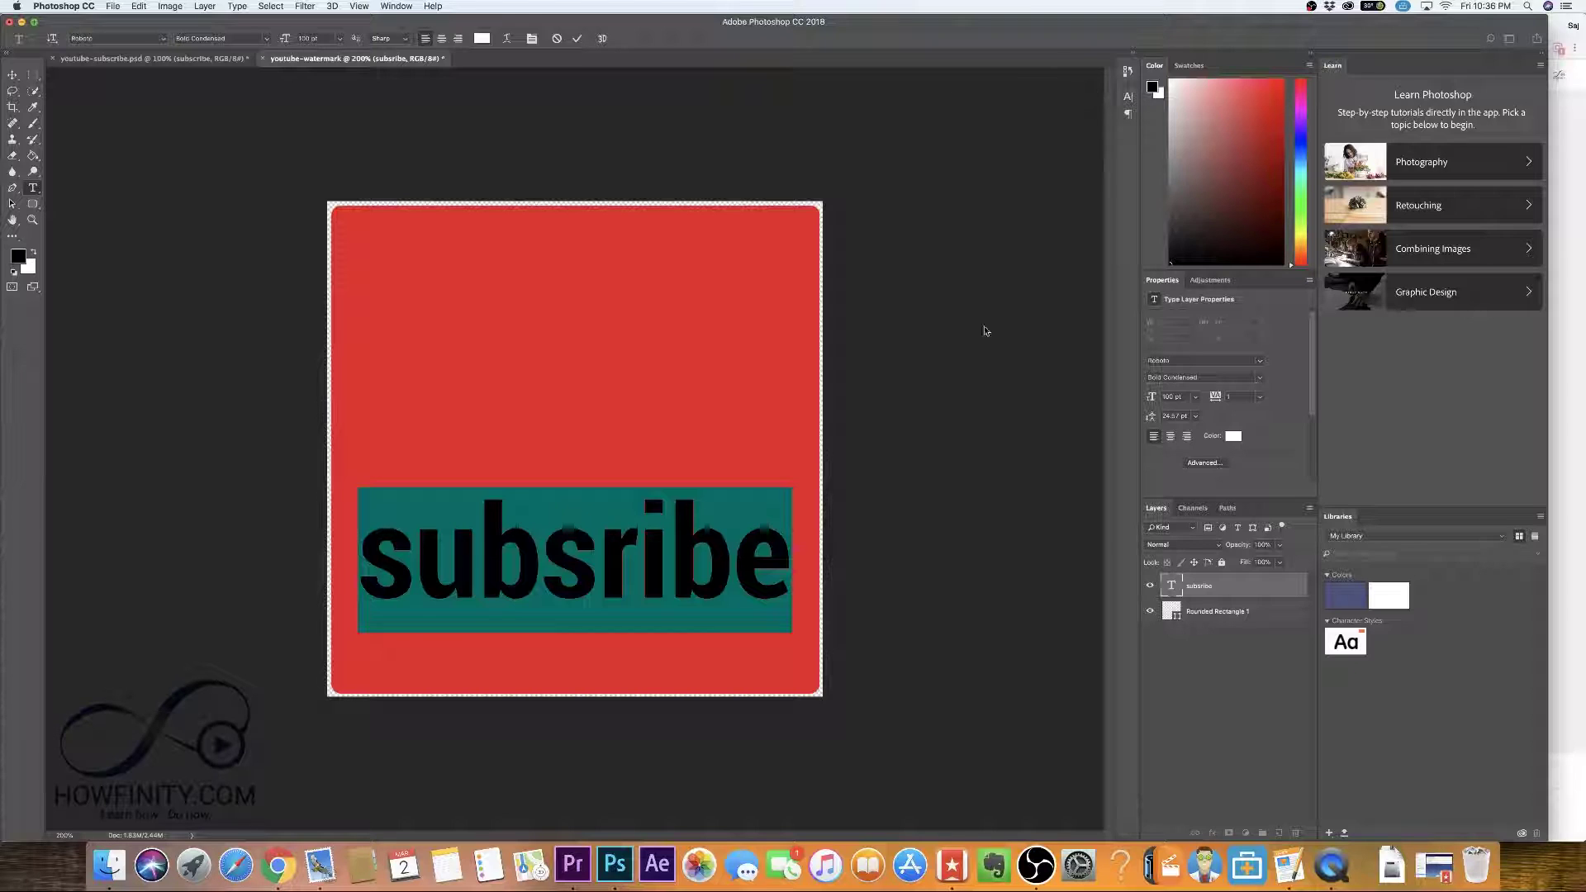
{"action": "left_click", "coordinate": [581, 569]}
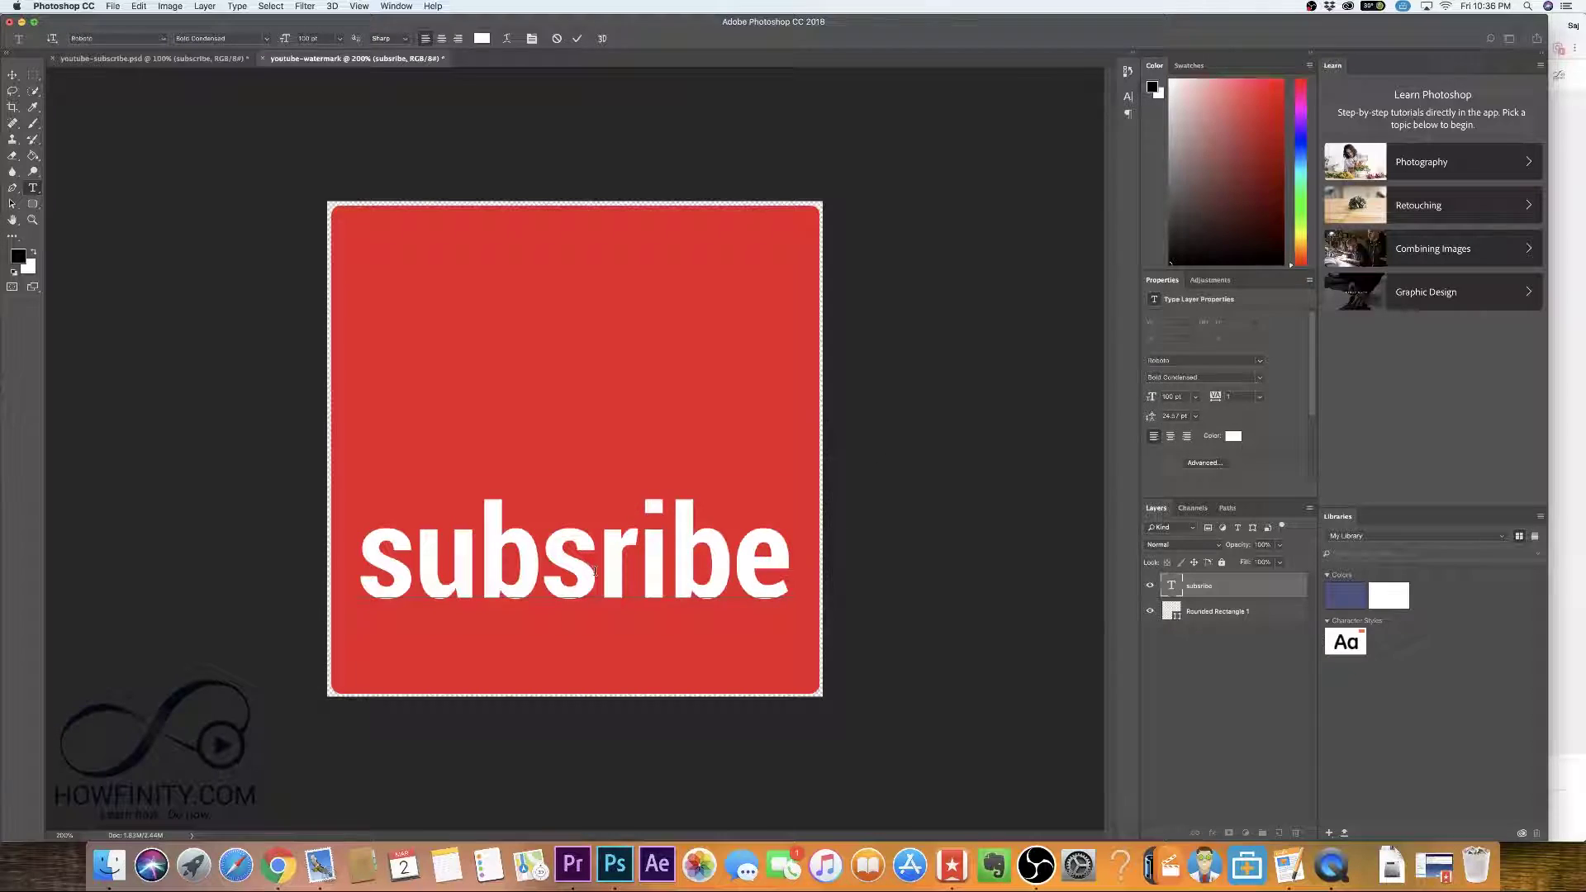
{"action": "type", "text": "c"}
{"action": "key", "text": "super+Return"}
- Shrink the text to 80 pt and position it low and centred, comparing with the reference
{"action": "double_click", "coordinate": [1173, 586]}
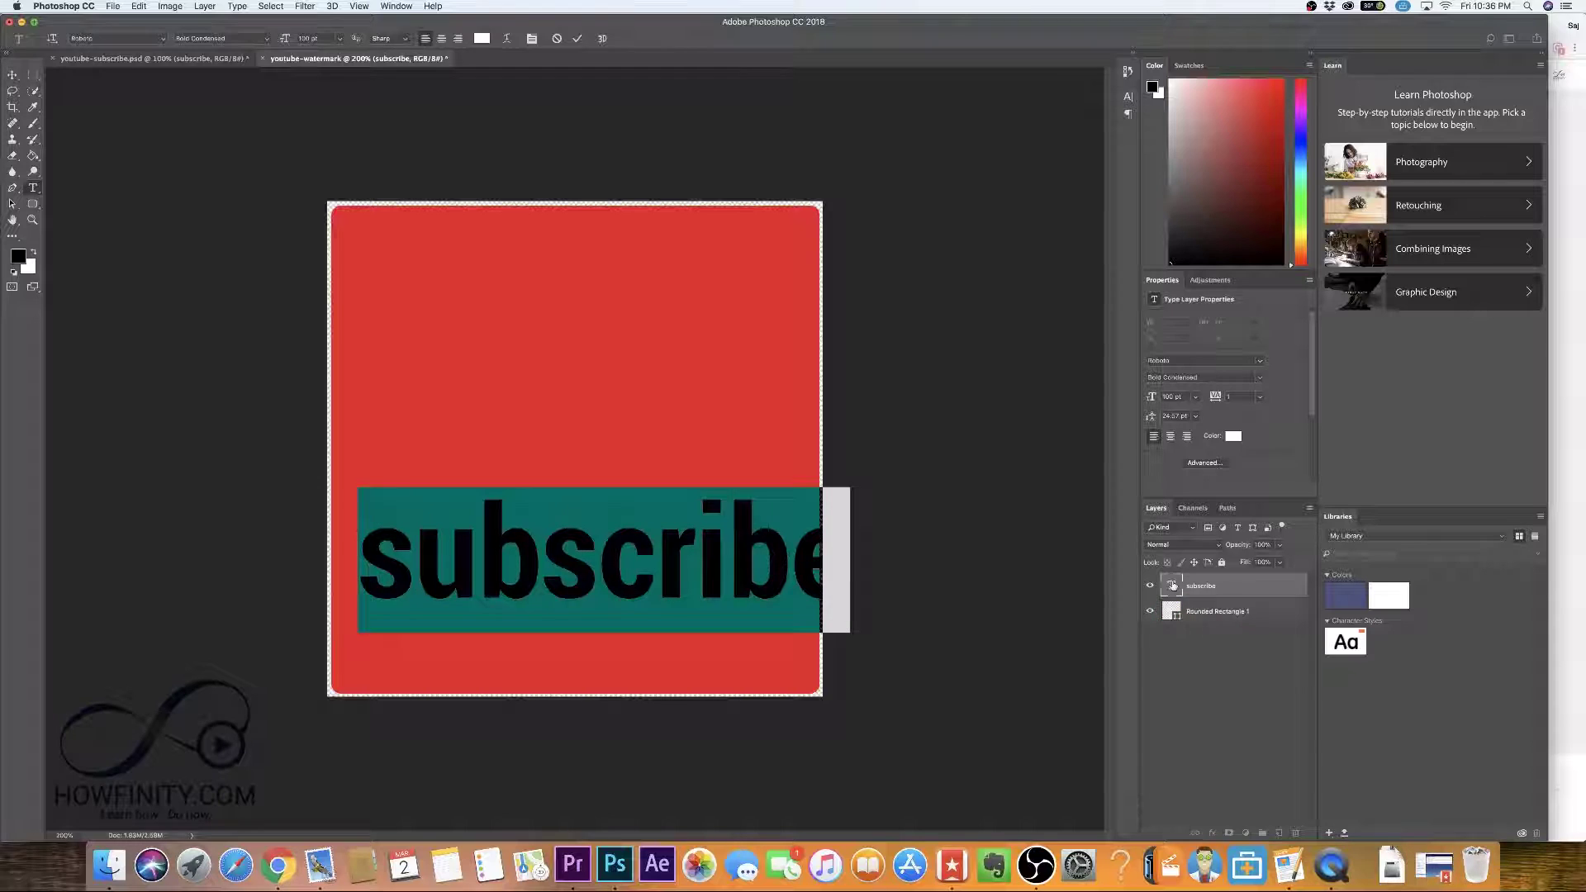
{"action": "left_click", "coordinate": [322, 37]}
{"action": "type", "text": "80"}
{"action": "key", "text": "Return"}
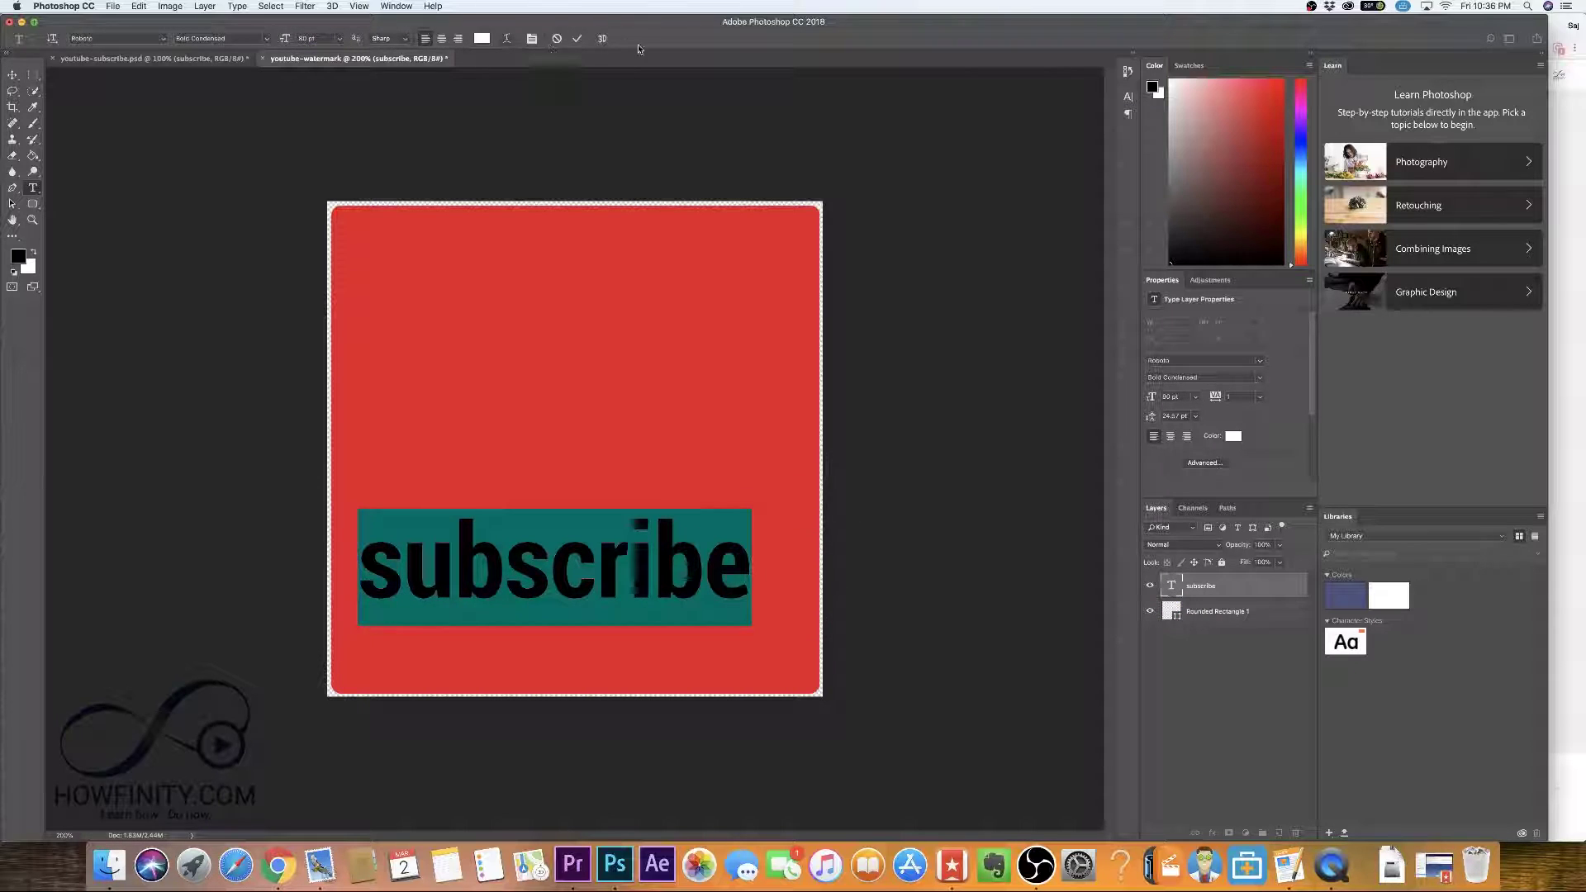
{"action": "left_click", "coordinate": [577, 38]}
{"action": "key", "text": "v"}
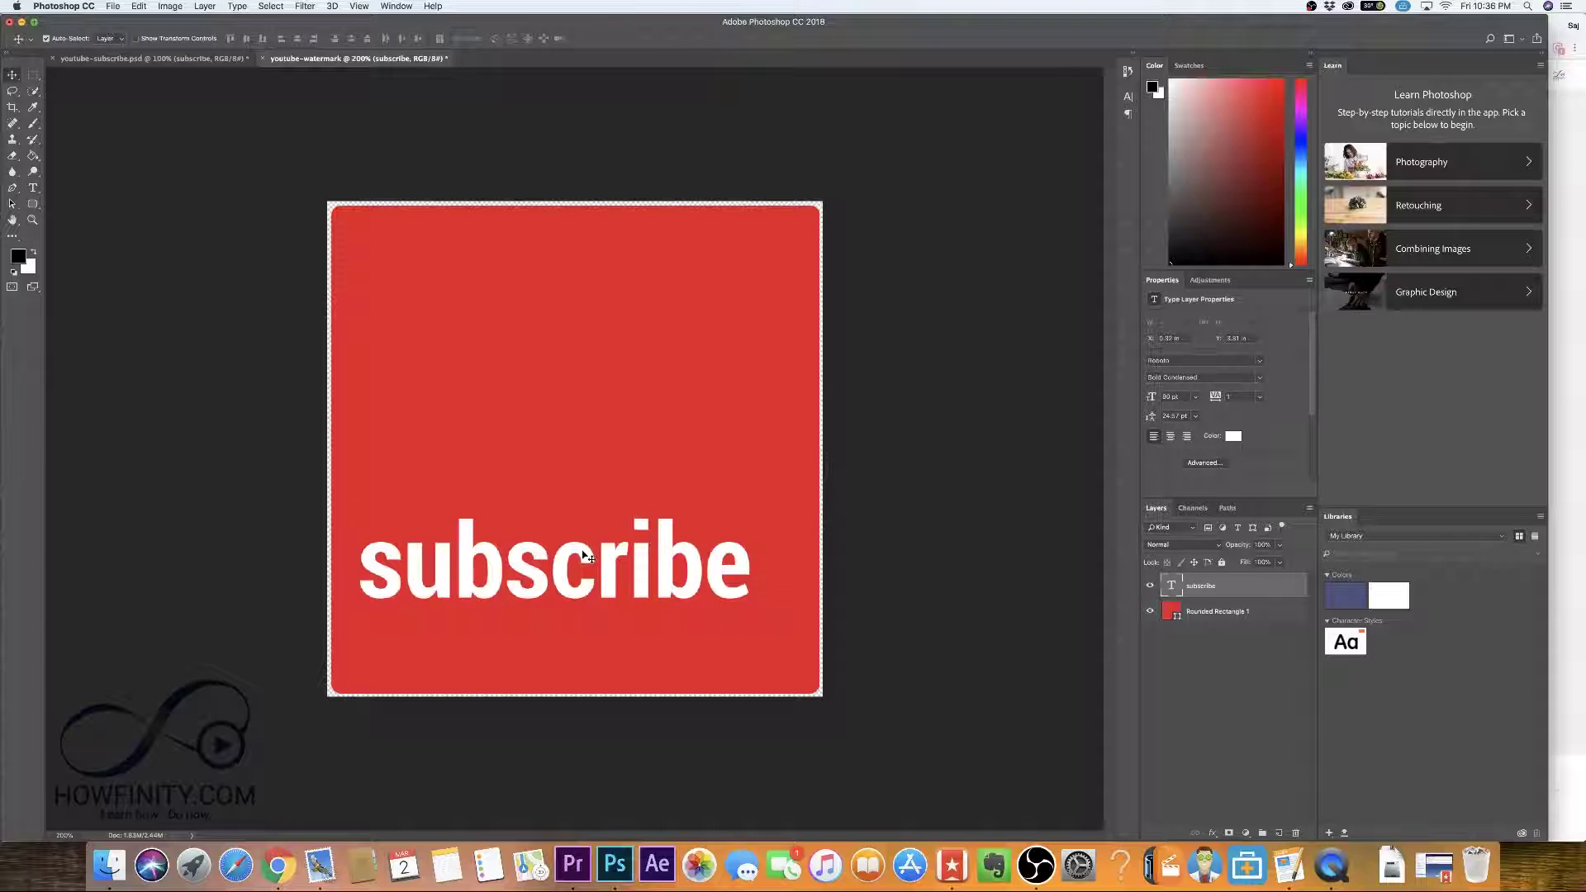
{"action": "left_click_drag", "start_coordinate": [585, 553], "coordinate": [609, 575]}
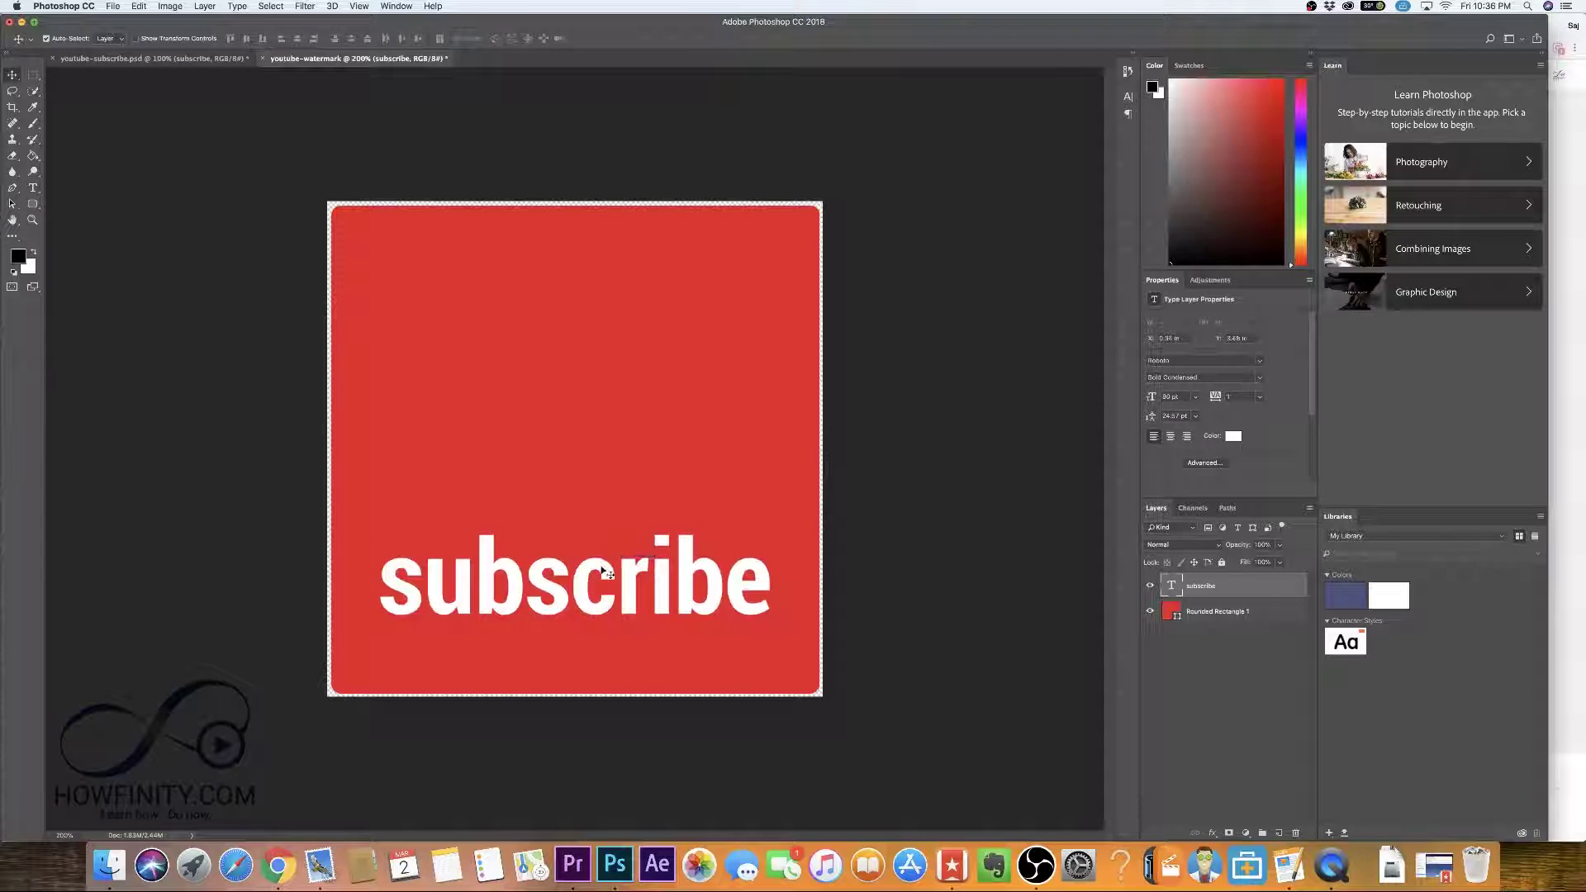
{"action": "key", "text": "Up"}
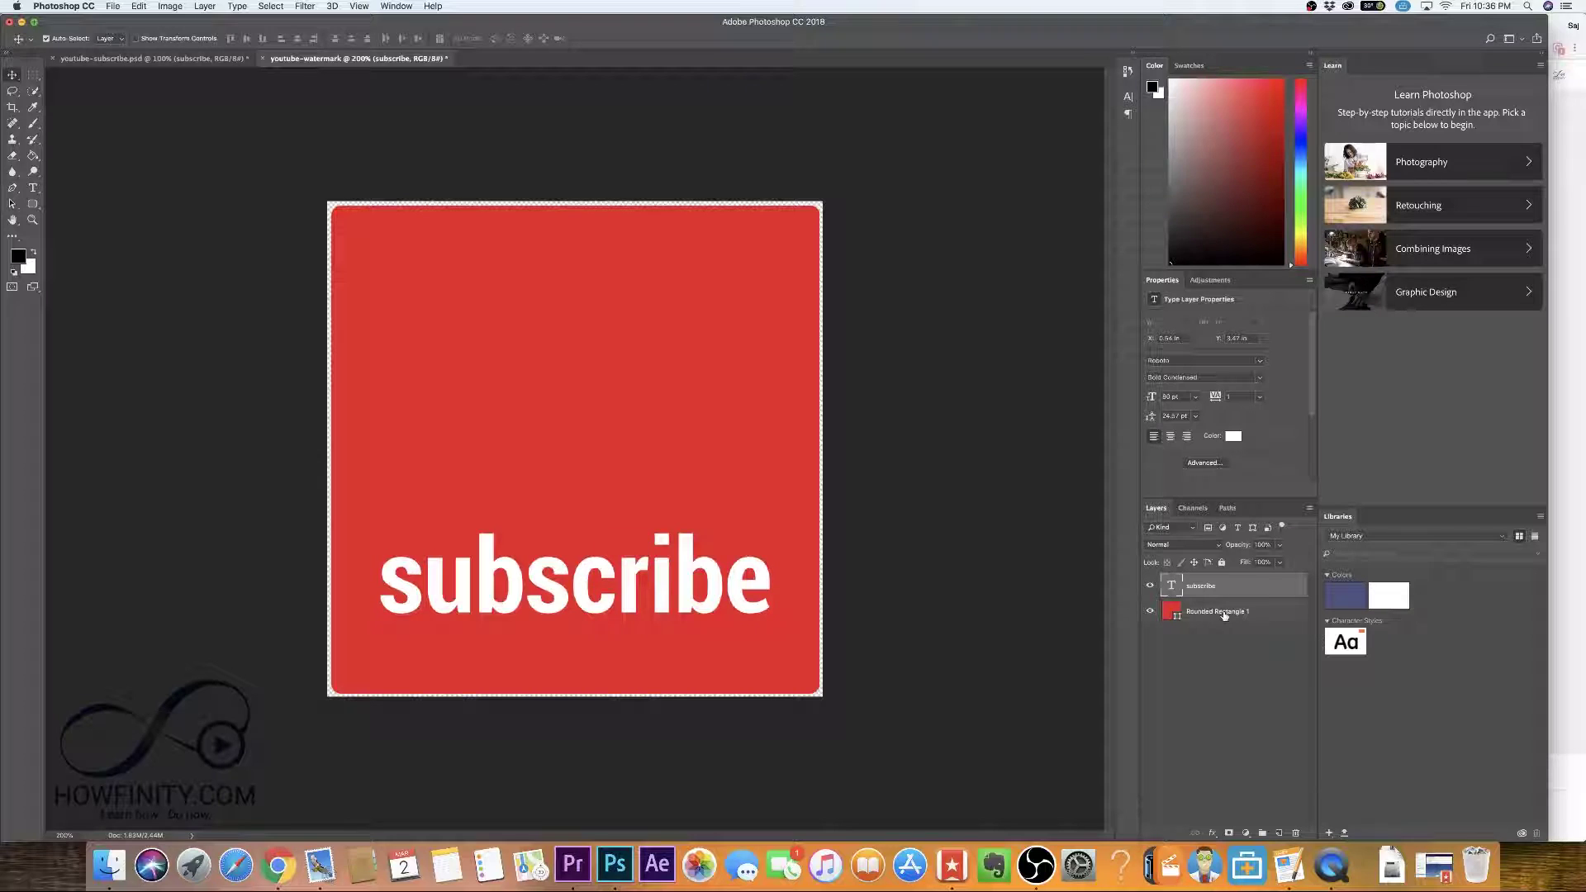
{"action": "left_click", "coordinate": [116, 61]}
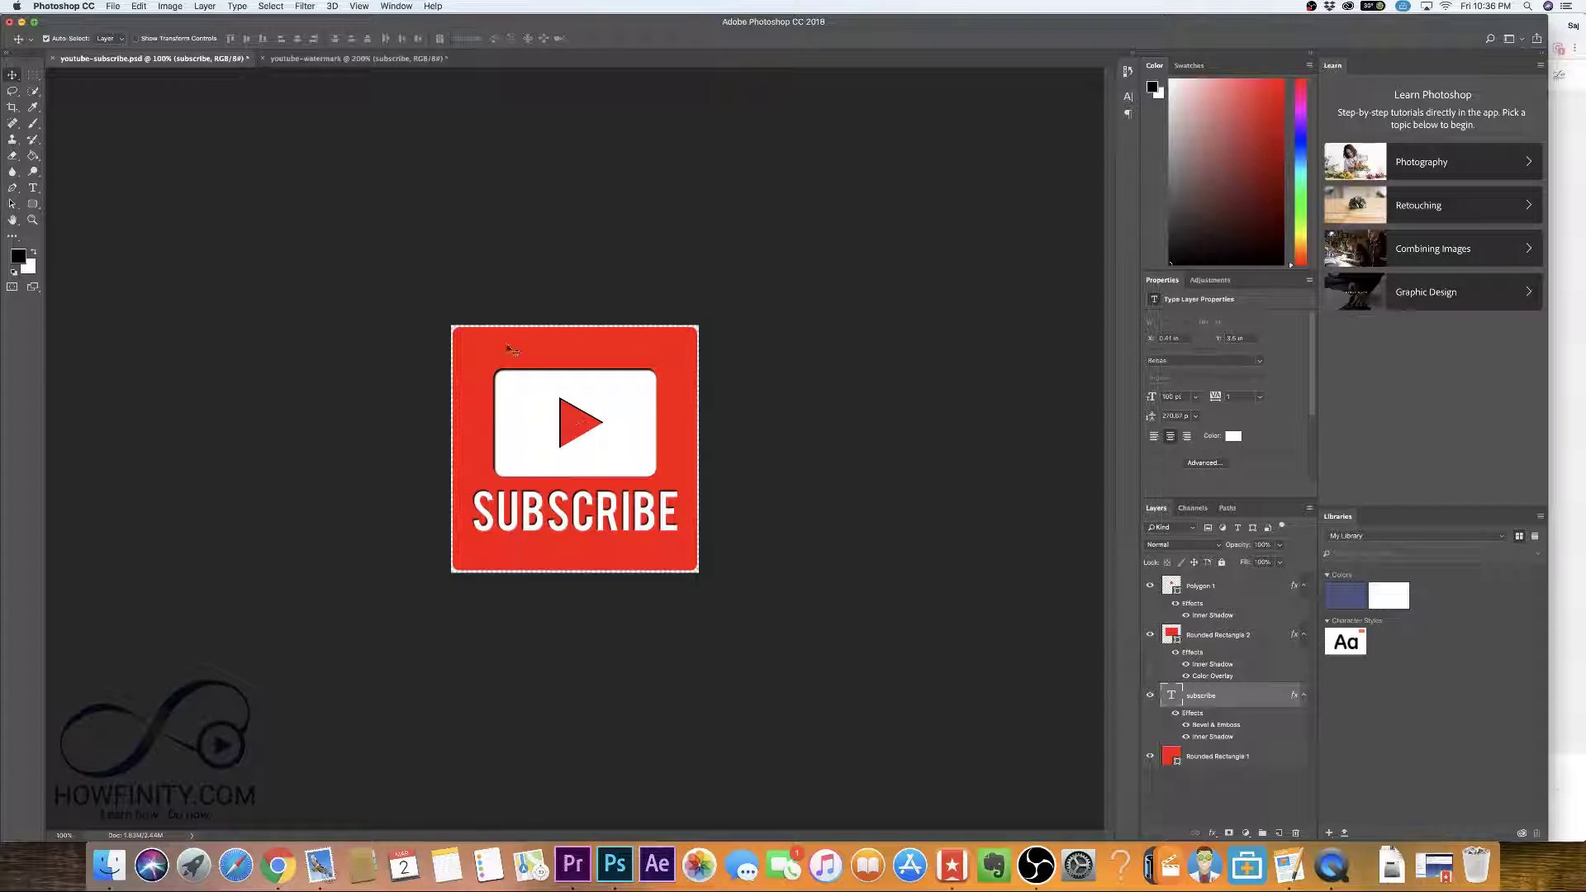
{"action": "left_click", "coordinate": [311, 60]}
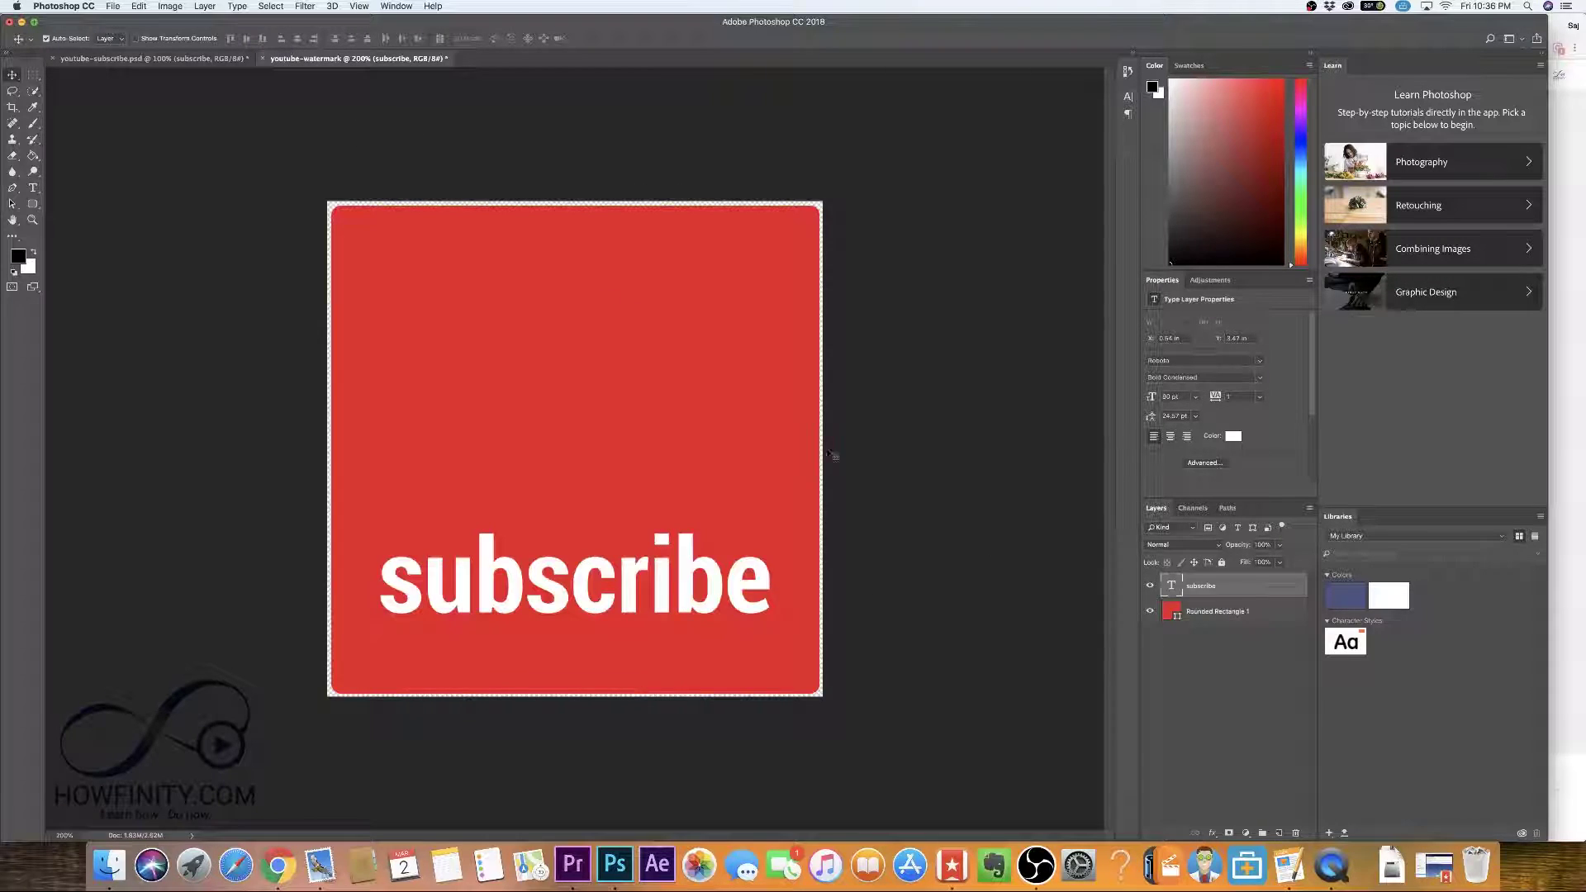
- On a new layer, draw a white rounded rectangle above the subscribe text, slightly taller
{"action": "left_click", "coordinate": [1247, 710]}
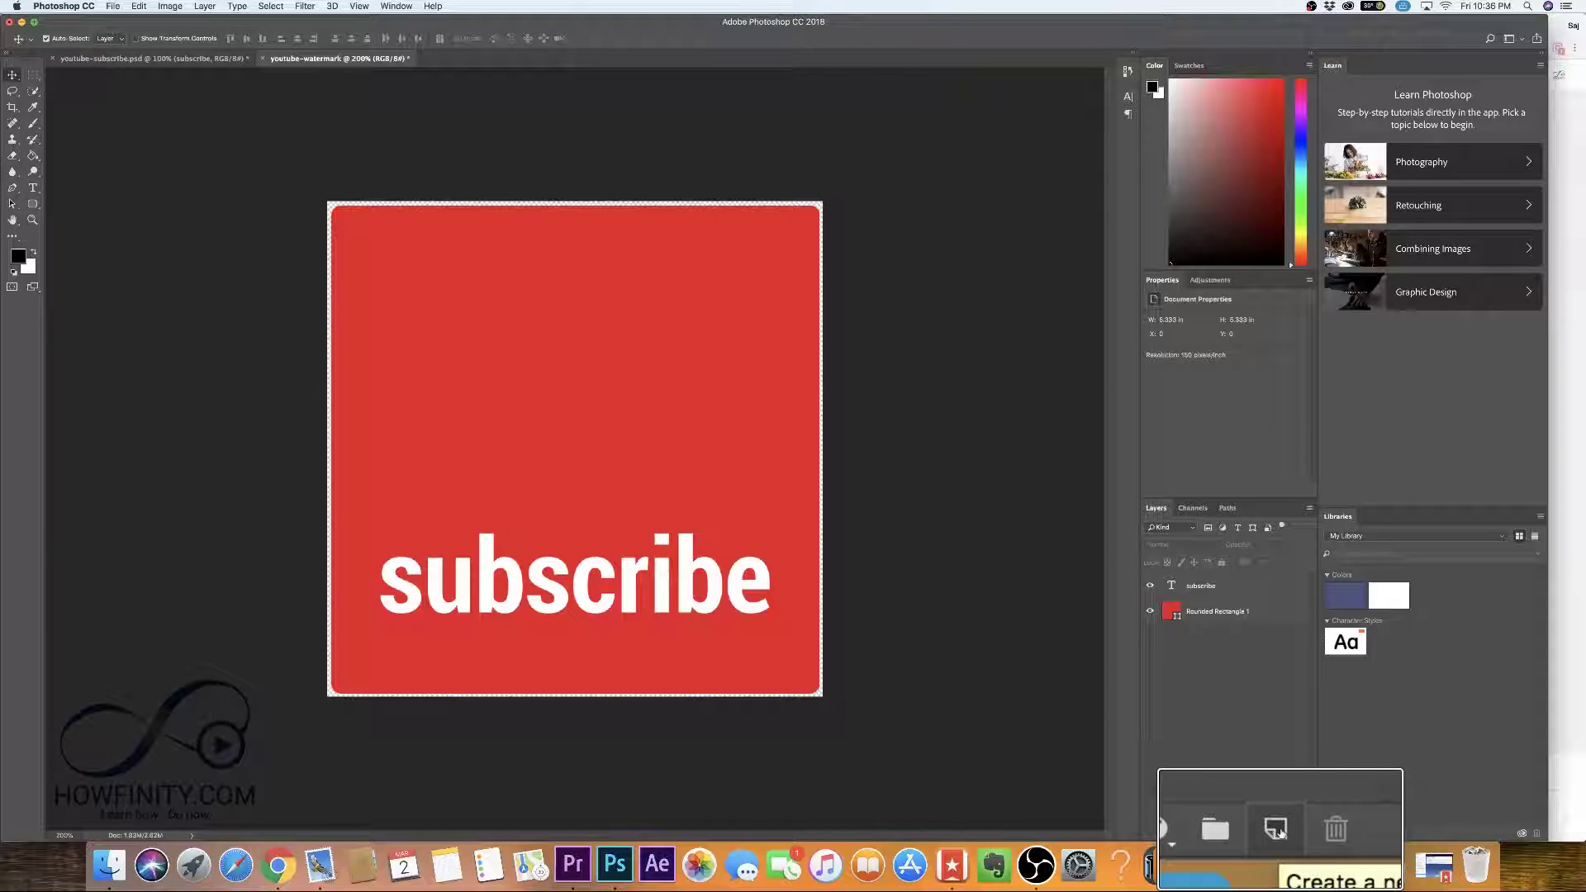
{"action": "left_click", "coordinate": [1279, 832]}
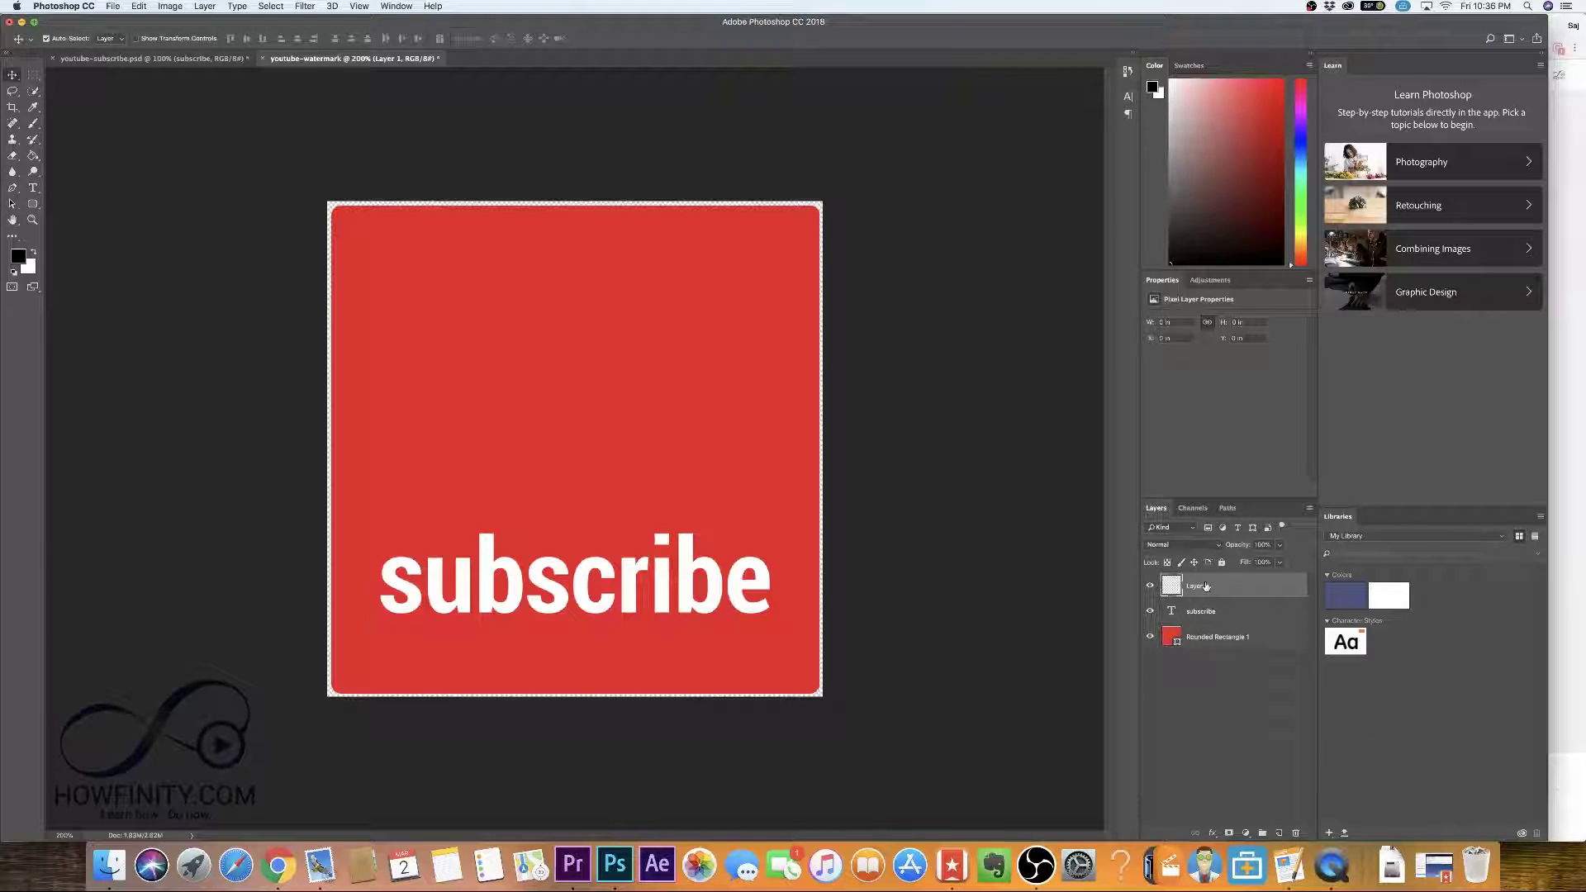
{"action": "left_click", "coordinate": [34, 205]}
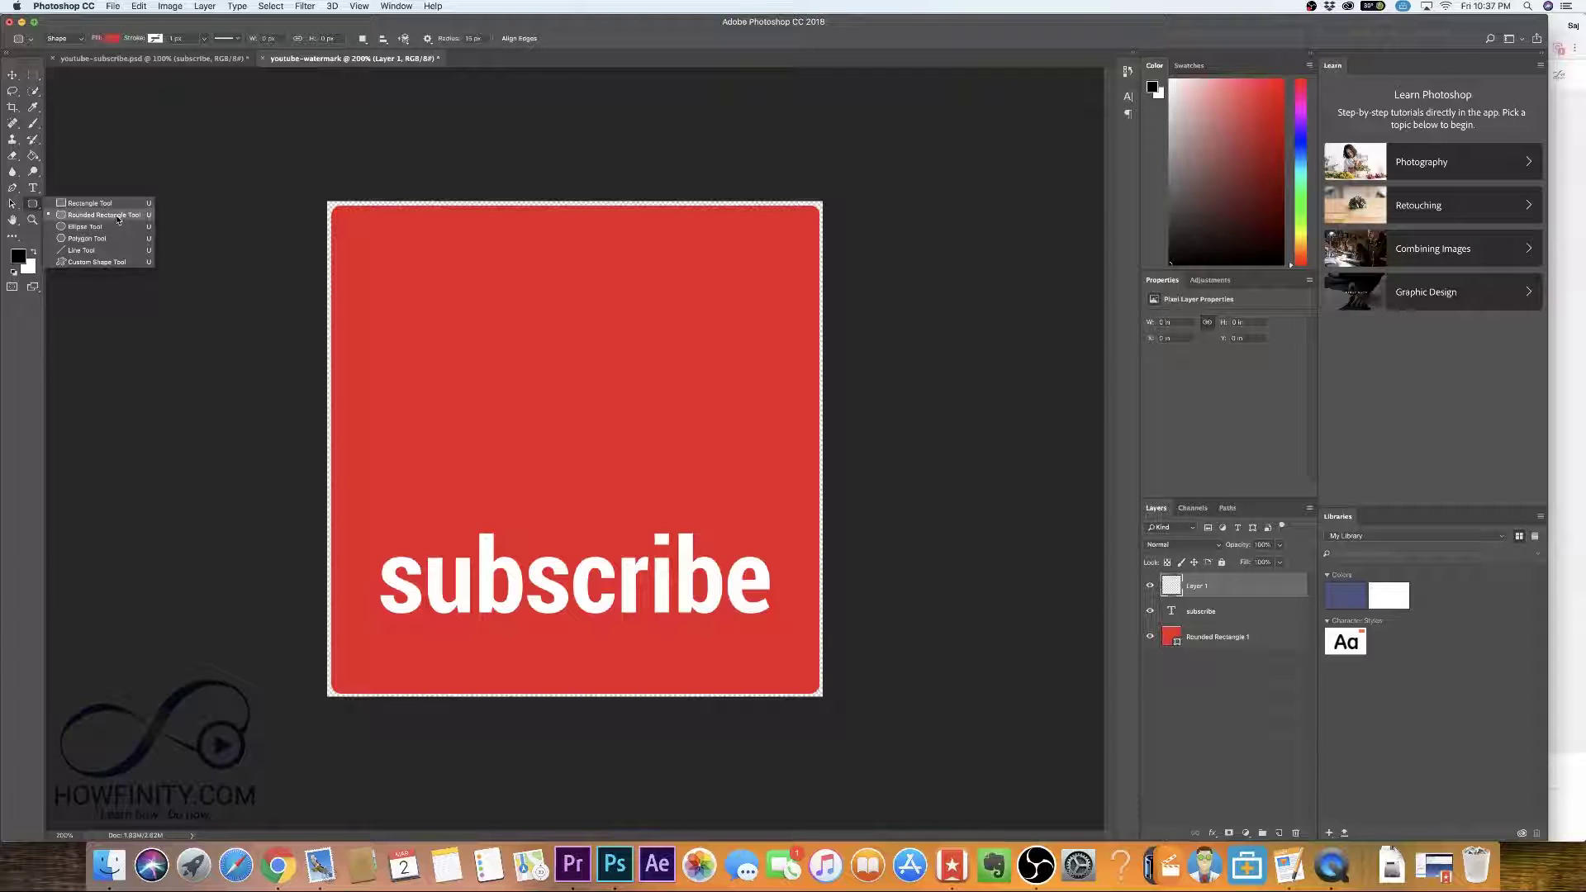
{"action": "left_click", "coordinate": [118, 217]}
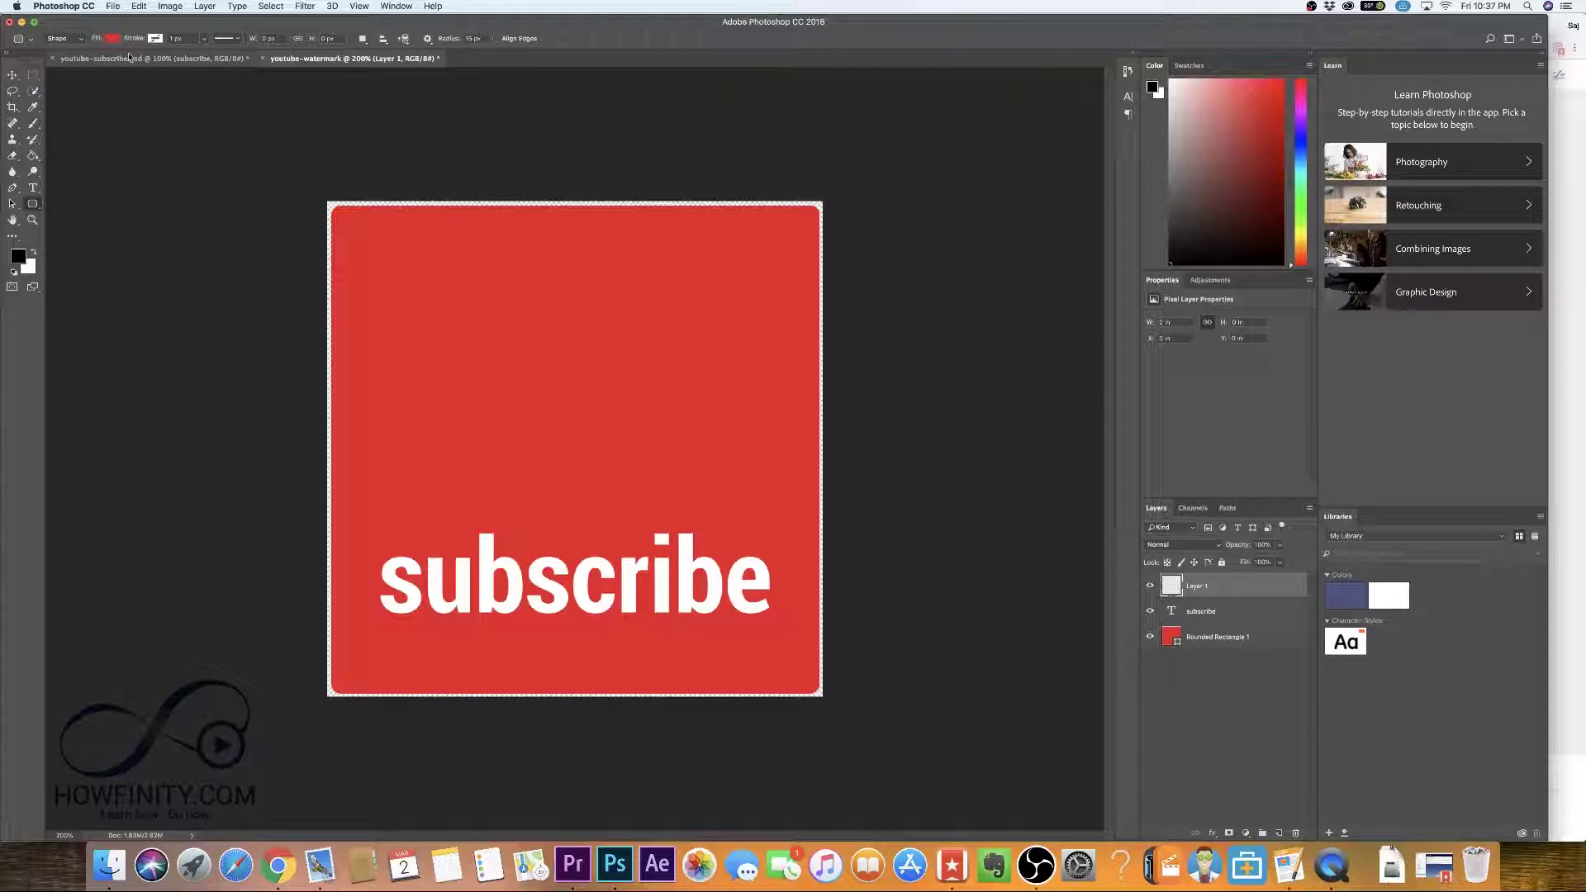
{"action": "left_click", "coordinate": [111, 38]}
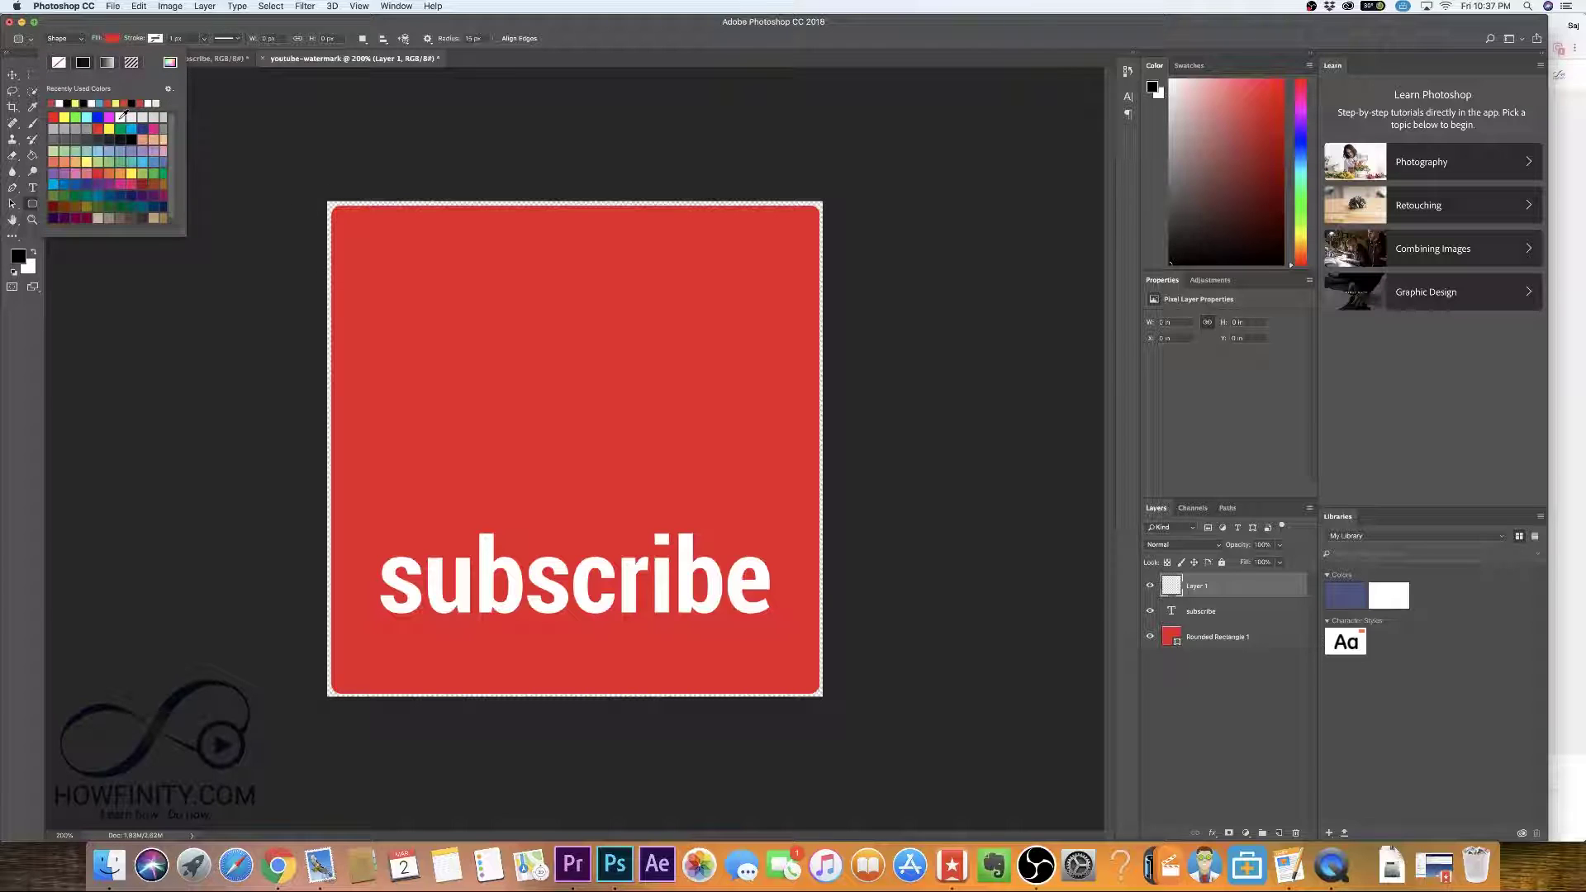
{"action": "left_click", "coordinate": [120, 117]}
{"action": "left_click", "coordinate": [487, 365]}
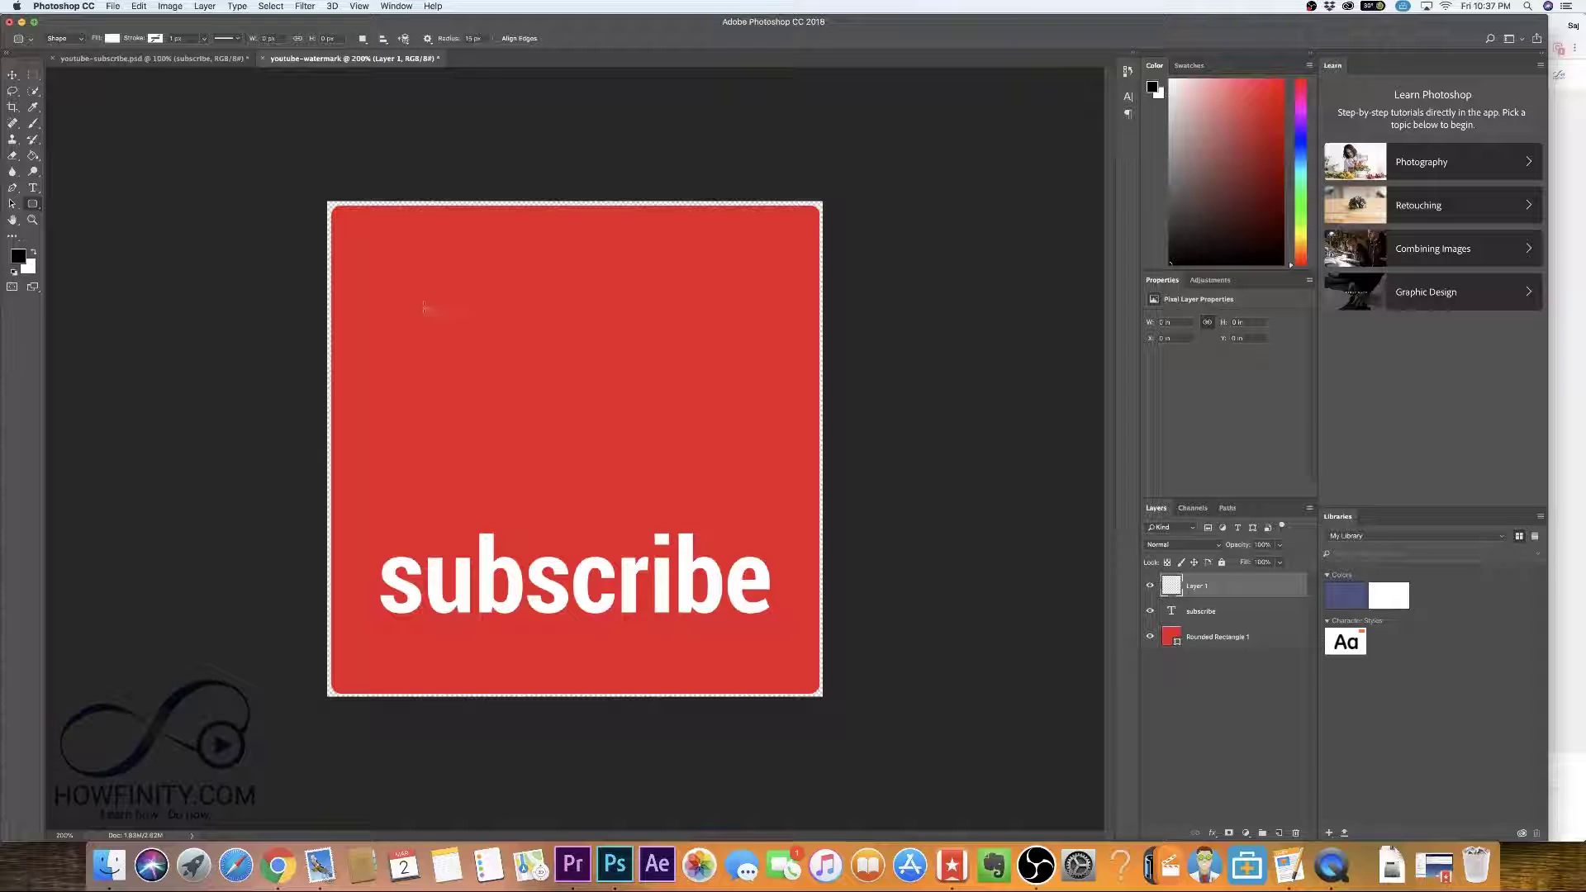
{"action": "left_click_drag", "start_coordinate": [423, 299], "coordinate": [741, 475]}
{"action": "left_click_drag", "start_coordinate": [737, 479], "coordinate": [728, 489]}
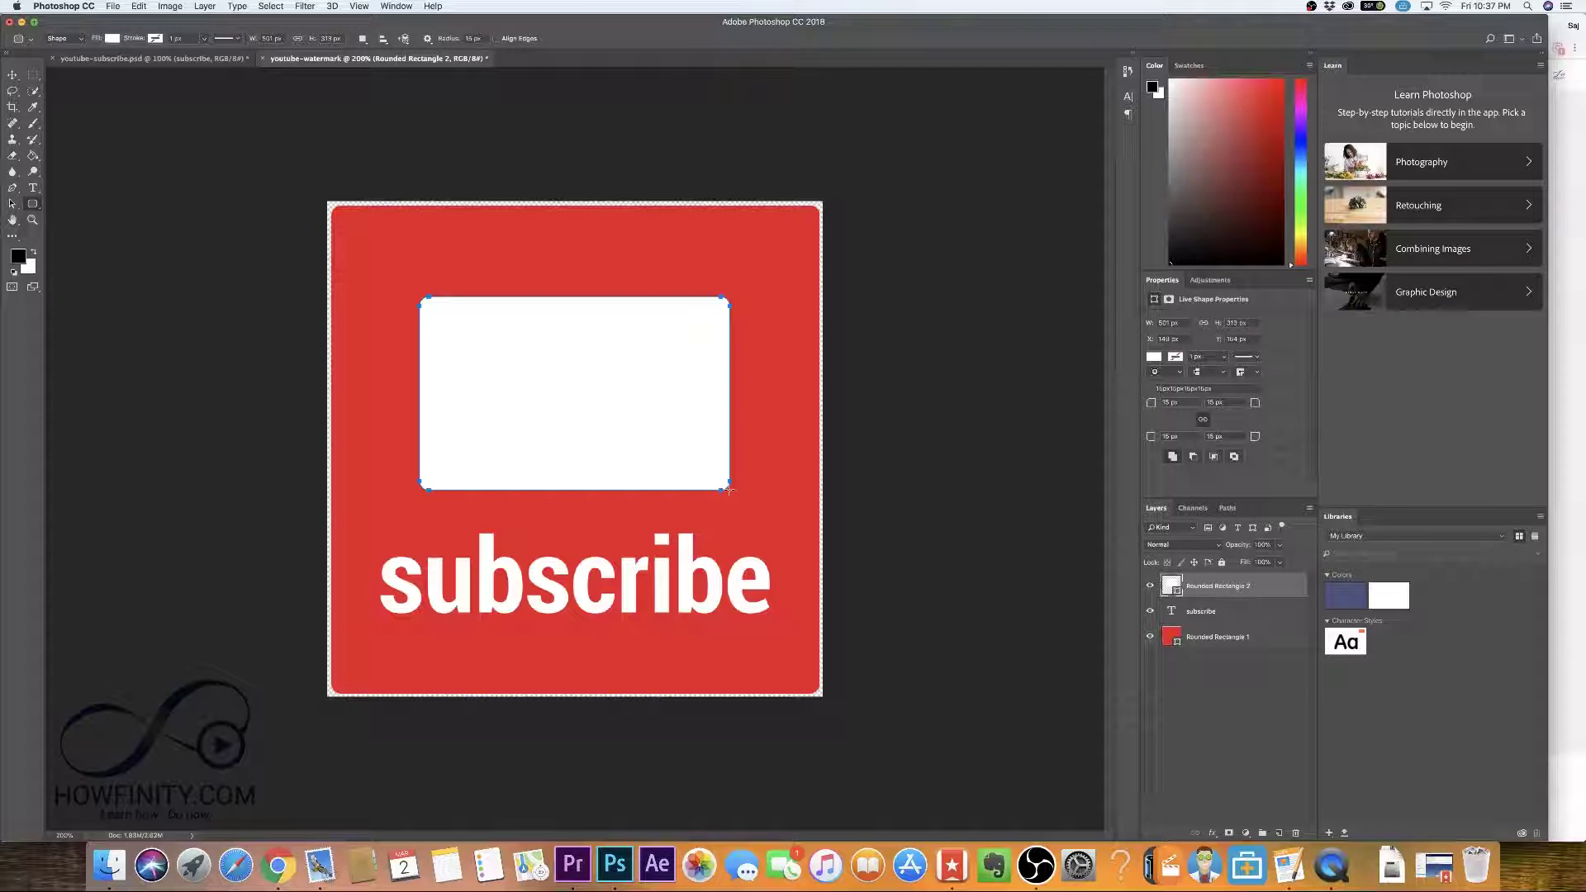
{"action": "left_click", "coordinate": [231, 60]}
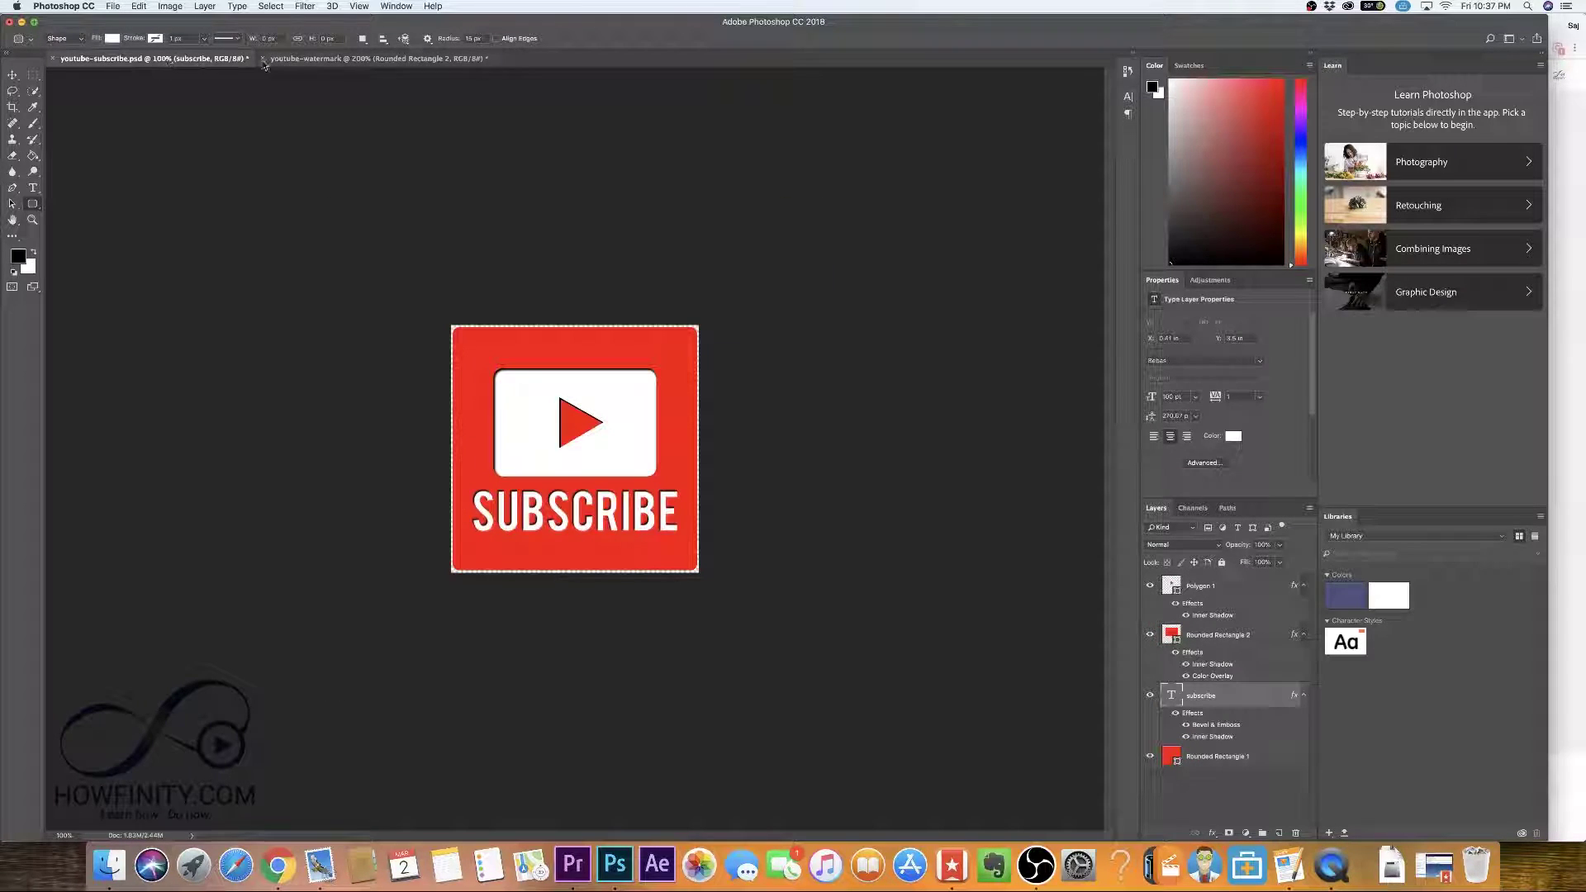
{"action": "left_click", "coordinate": [314, 58]}
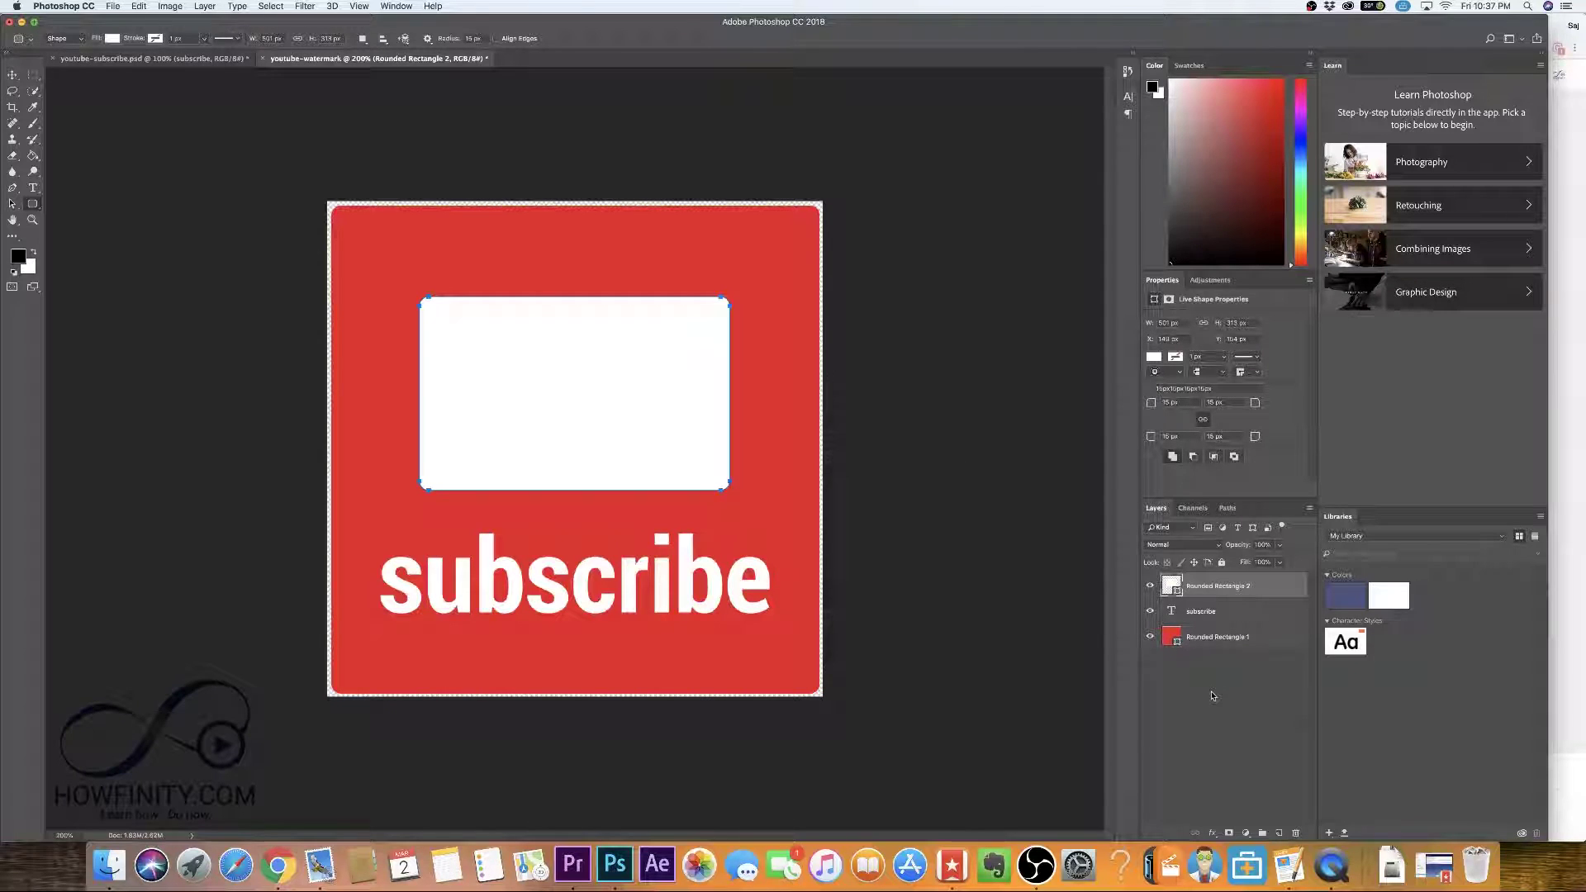
- Nudge the white rounded rectangle up slightly and select its layer
{"action": "key", "text": "v"}
{"action": "left_click_drag", "start_coordinate": [624, 399], "coordinate": [618, 400]}
{"action": "left_click", "coordinate": [1201, 648]}
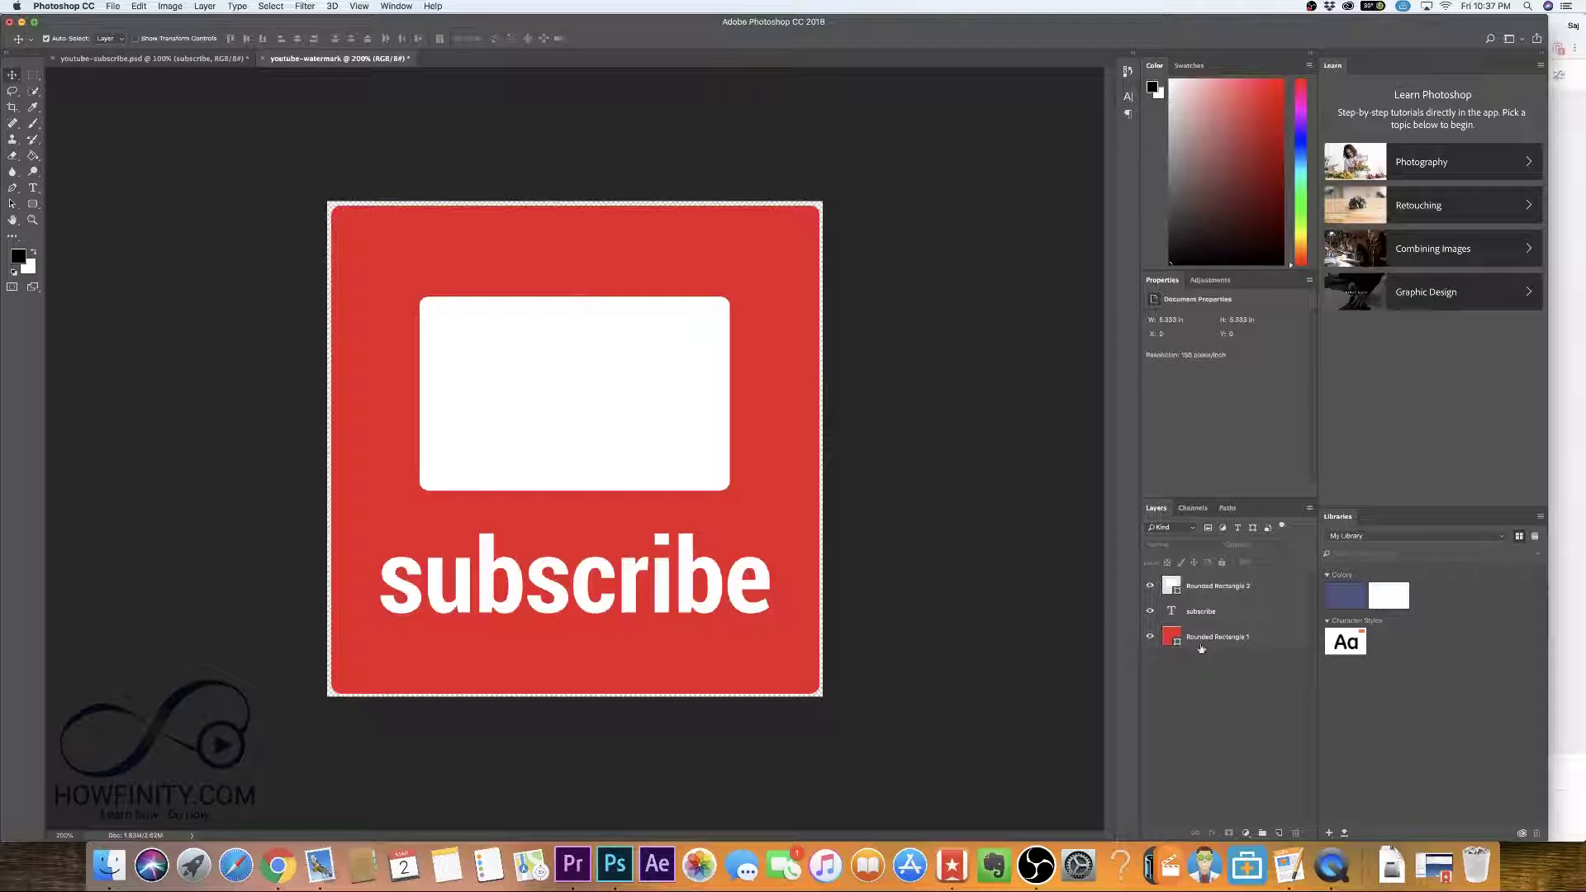
{"action": "left_click", "coordinate": [1241, 588]}
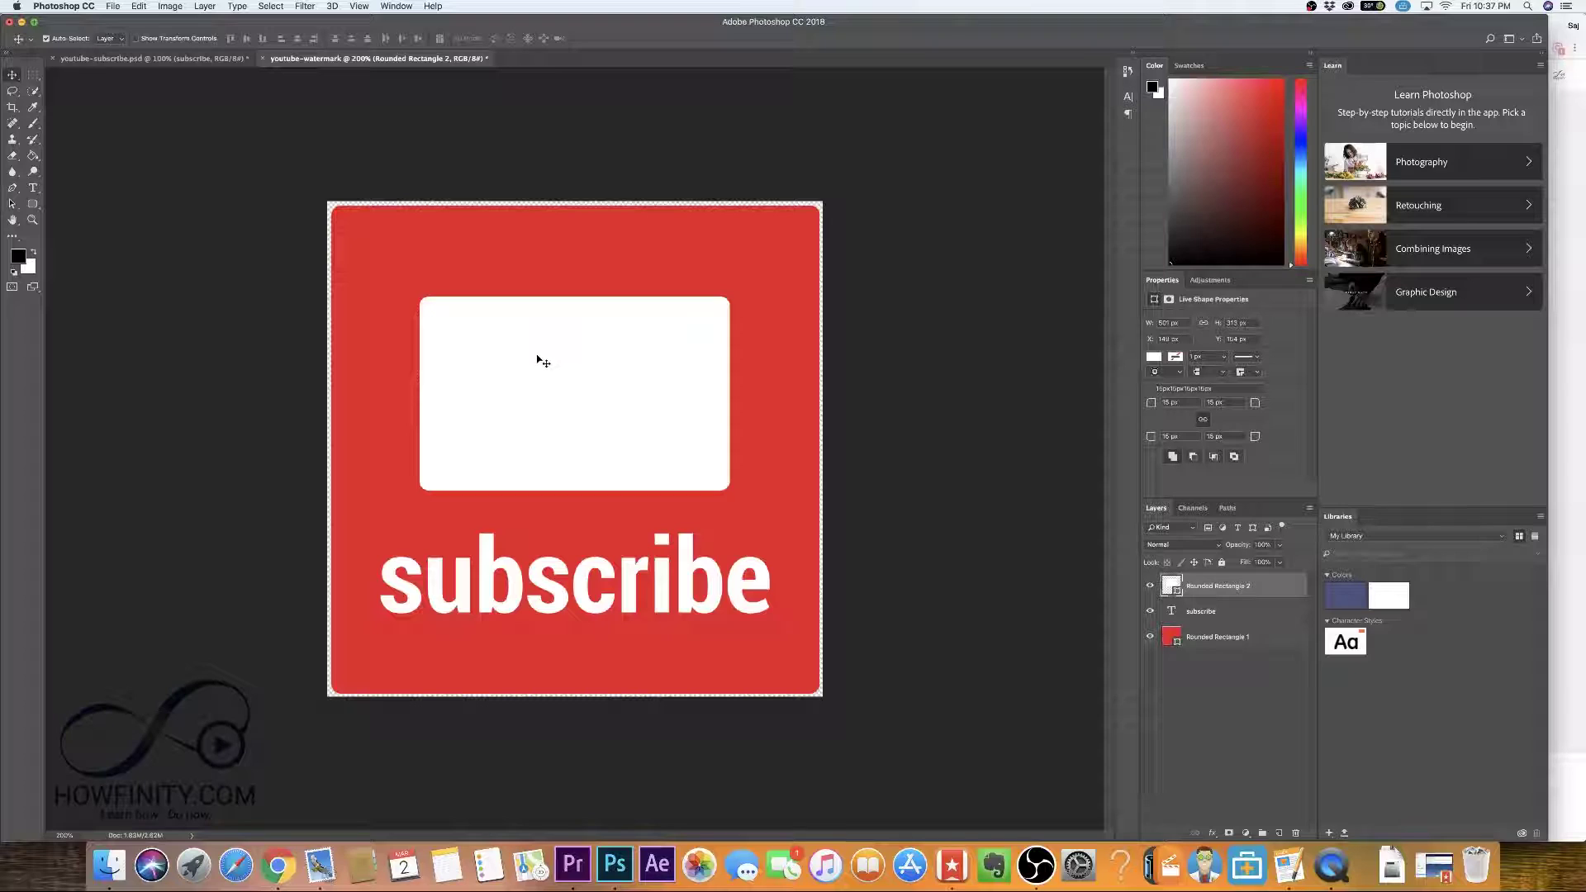
- Draw a three-sided polygon, fill it red, and centre it in the white rectangle
{"action": "left_click", "coordinate": [33, 205]}
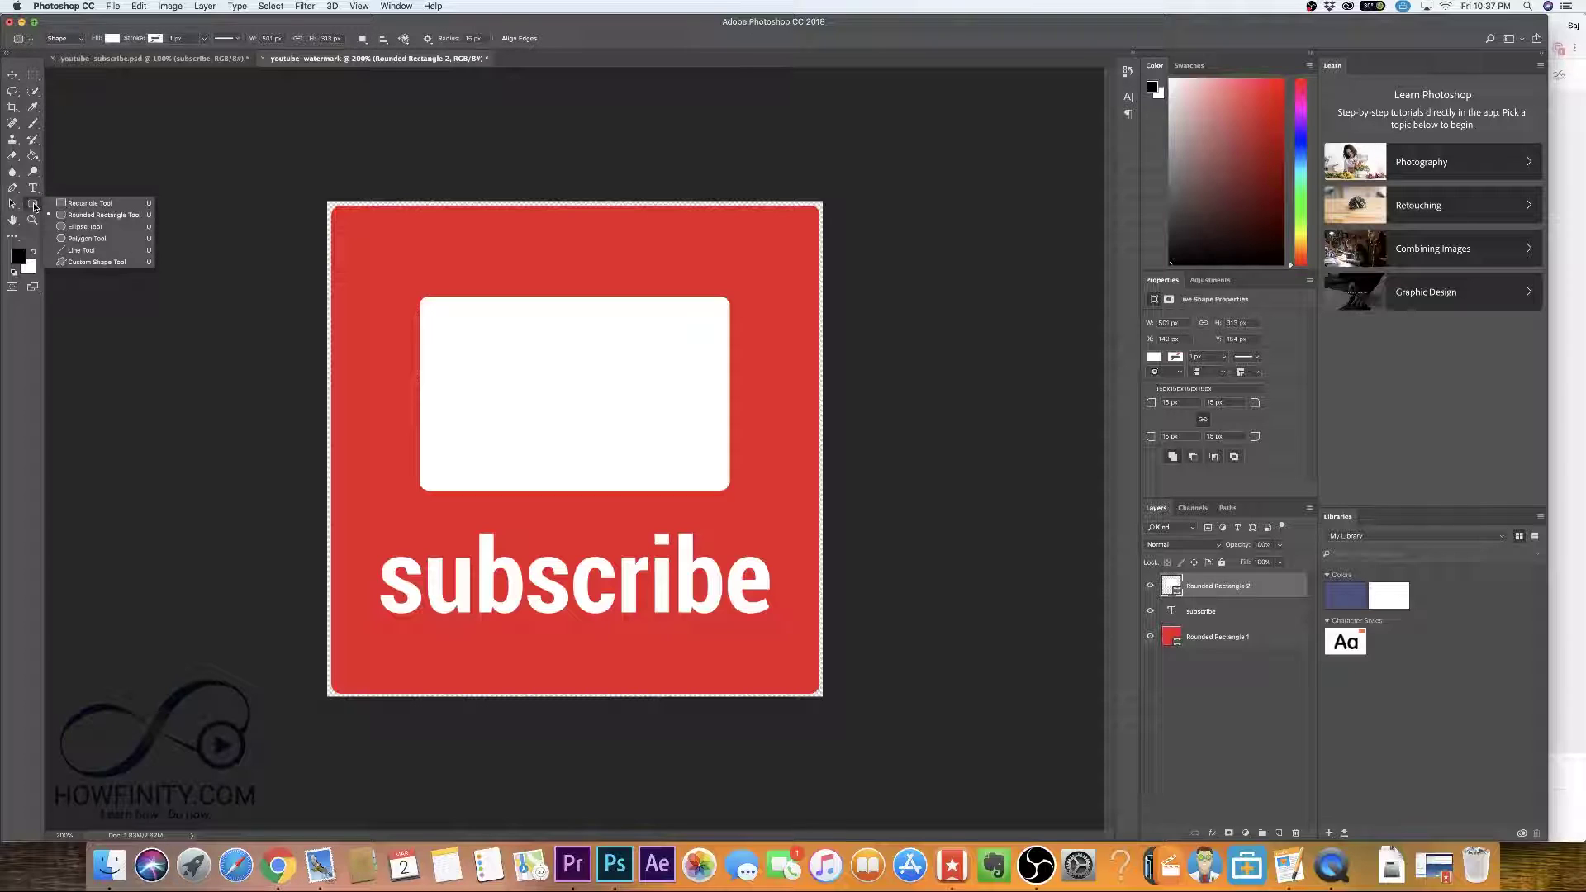
{"action": "left_click", "coordinate": [75, 239]}
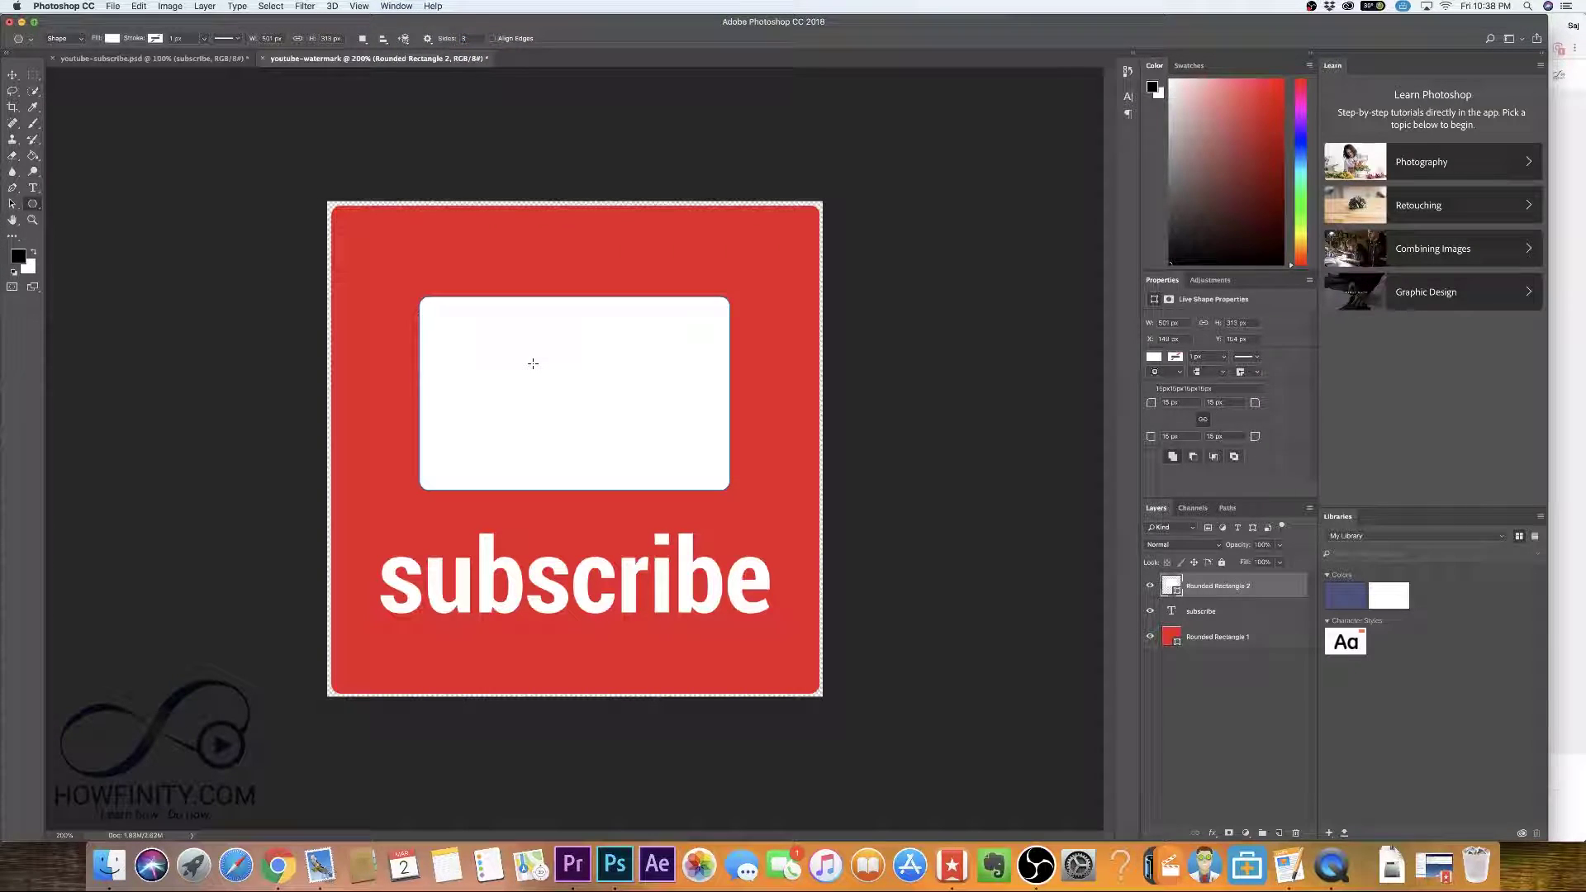
{"action": "left_click_drag", "start_coordinate": [484, 342], "coordinate": [541, 342]}
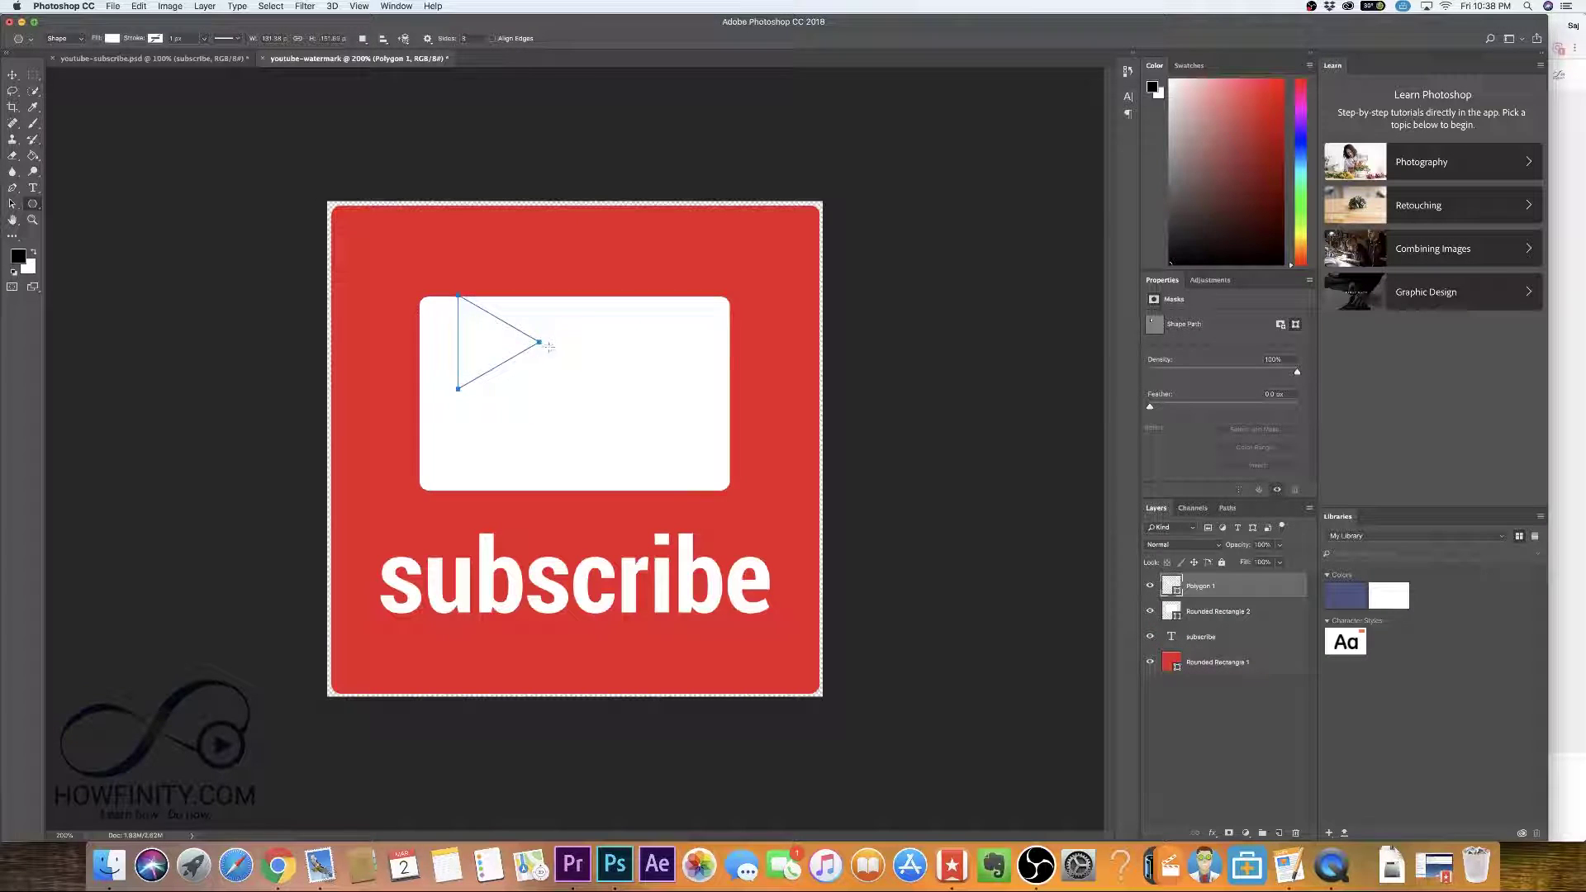
{"action": "left_click", "coordinate": [111, 39]}
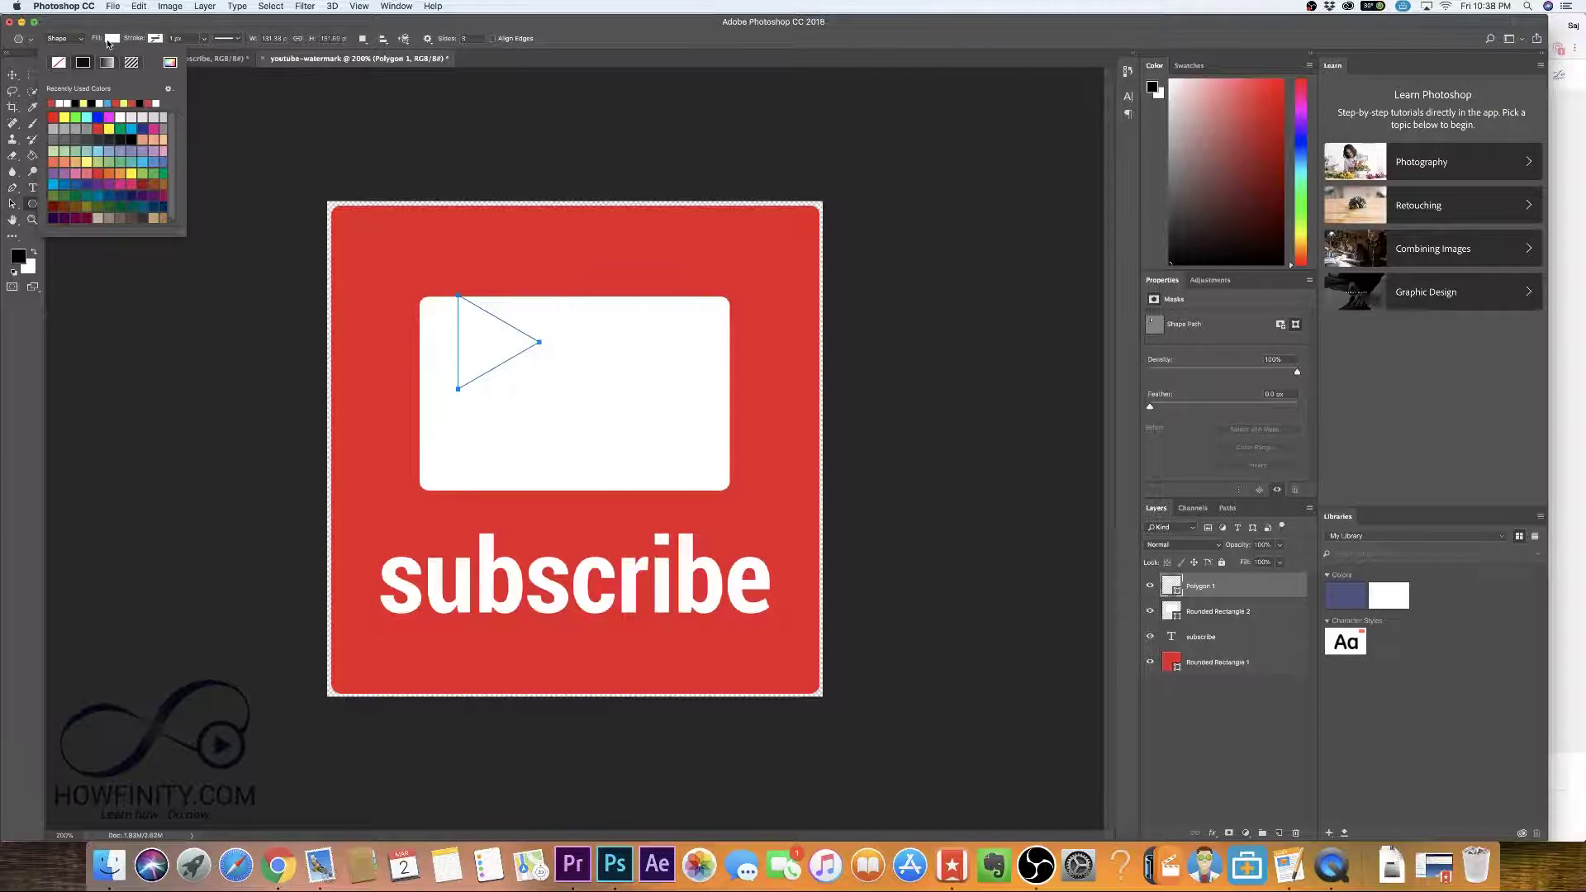
{"action": "left_click", "coordinate": [103, 128]}
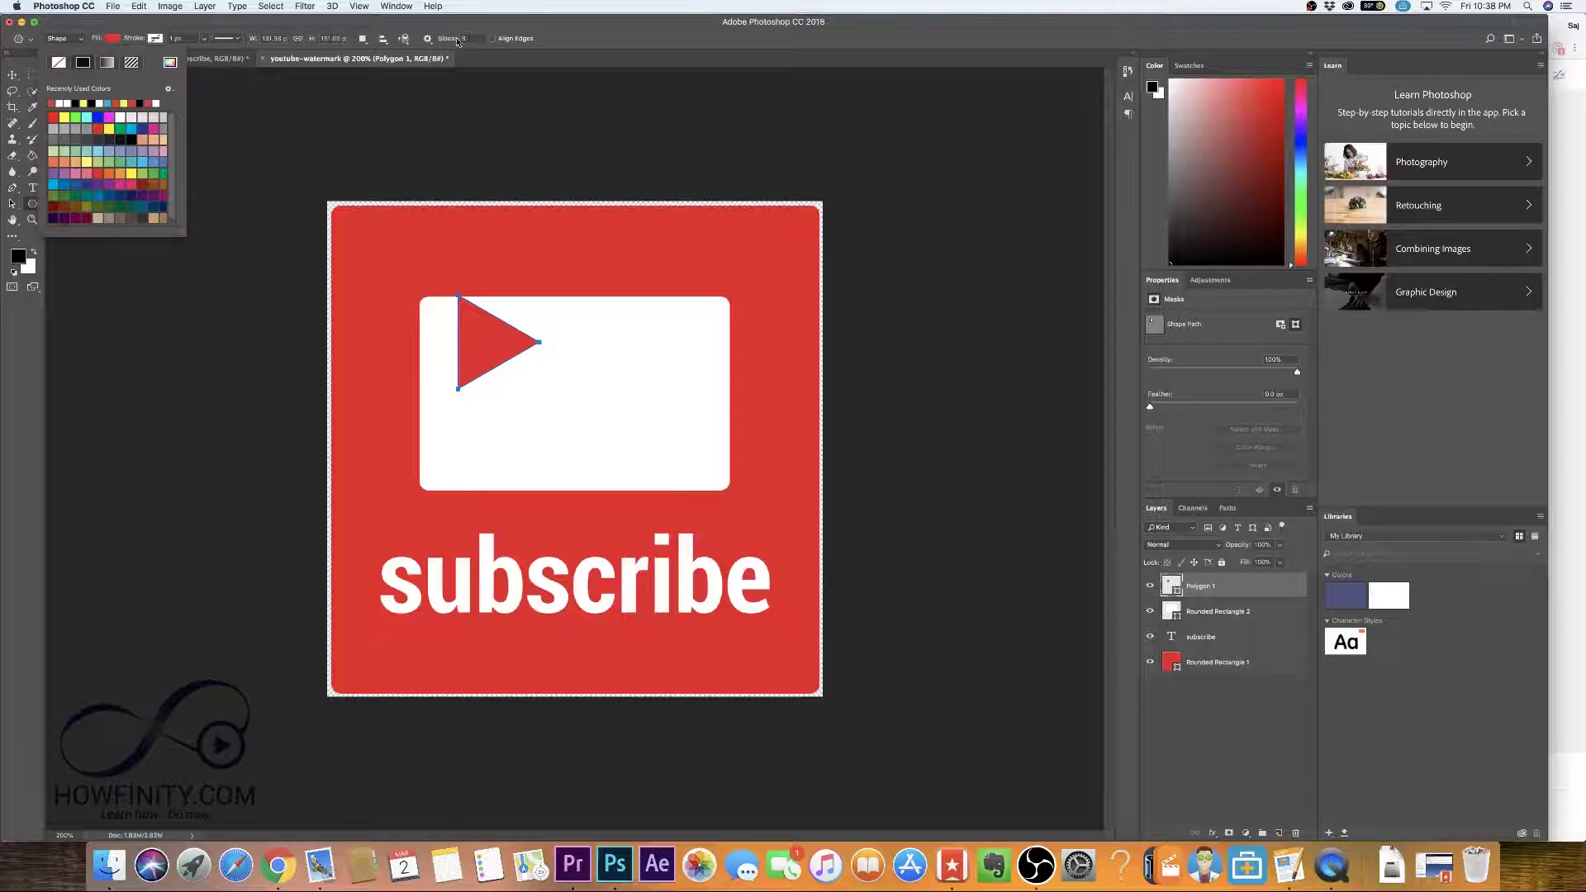
{"action": "key", "text": "Return"}
{"action": "key", "text": "v"}
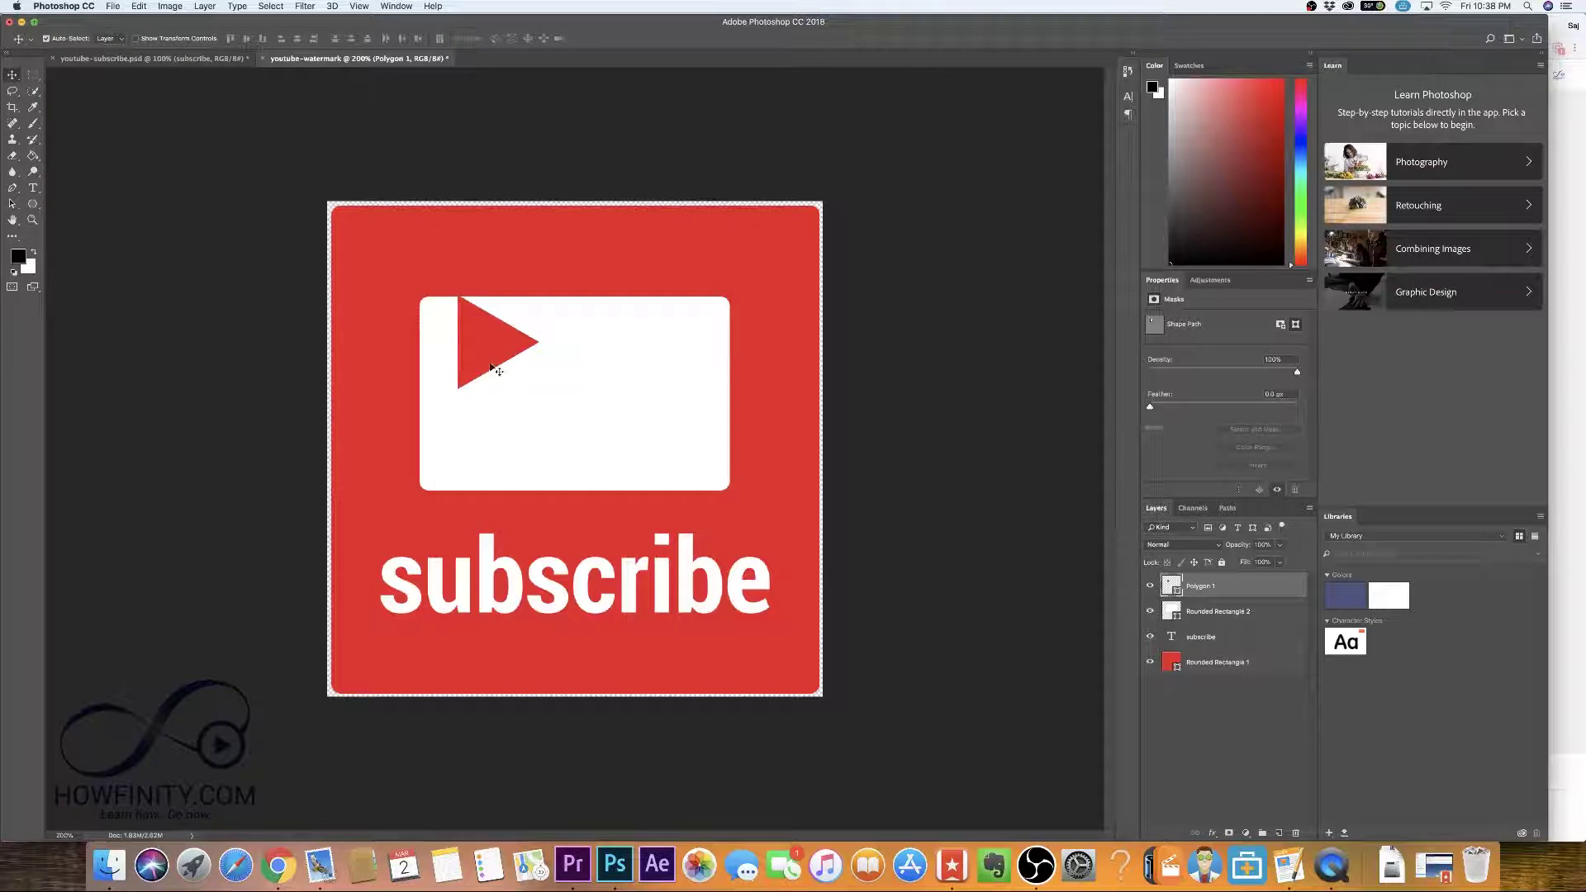
{"action": "left_click_drag", "start_coordinate": [496, 357], "coordinate": [570, 400]}
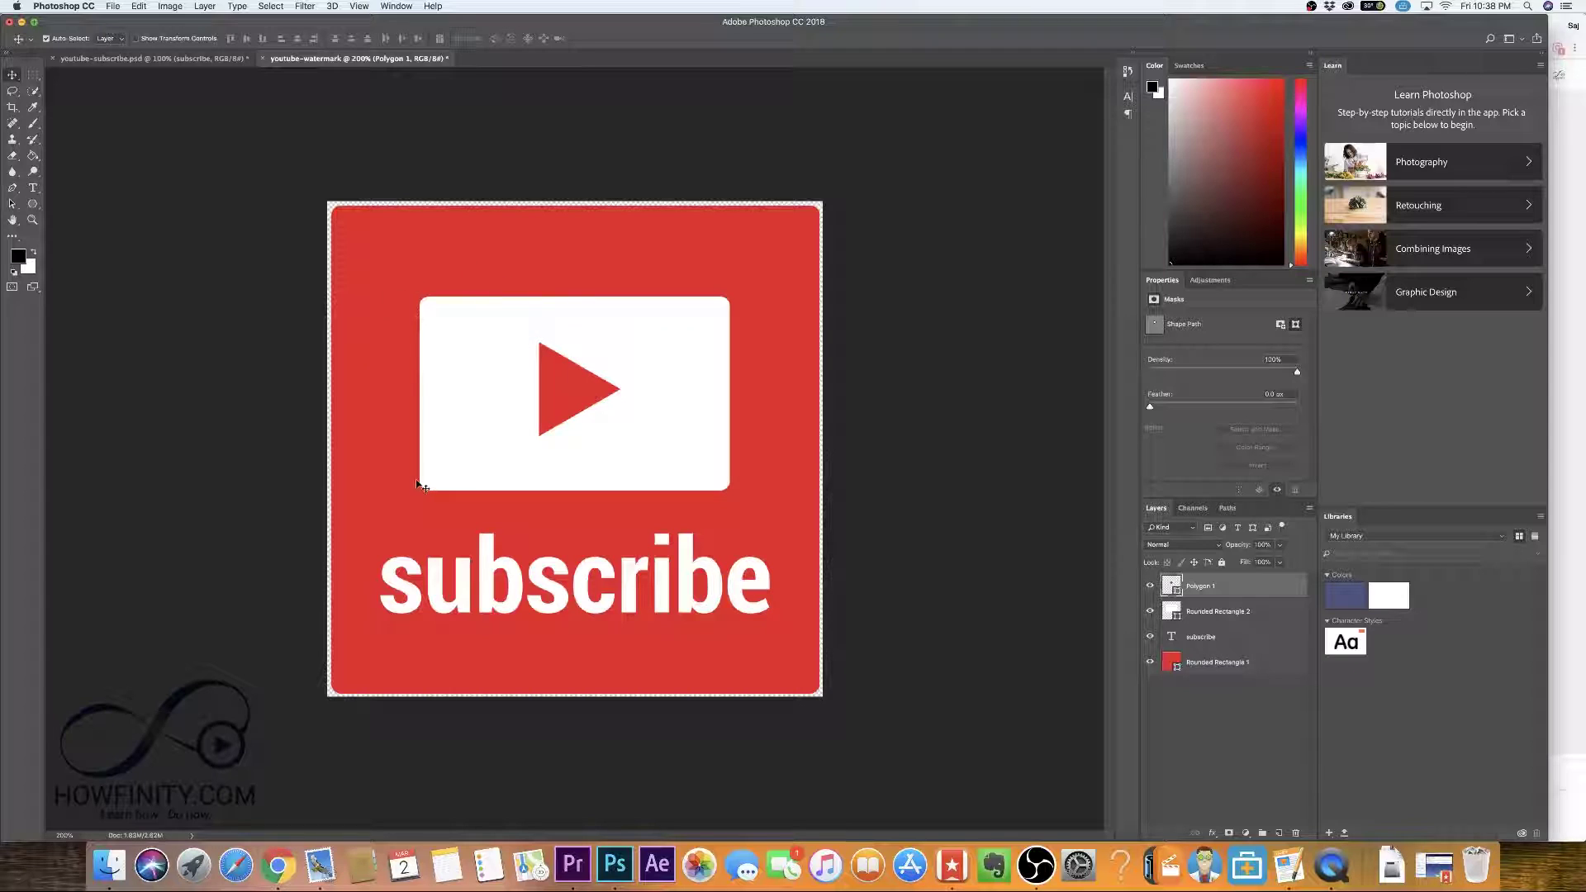
- Give Rounded Rectangle 2 an Inner Shadow at full opacity, new angle, larger distance and size
{"action": "left_click", "coordinate": [1272, 616]}
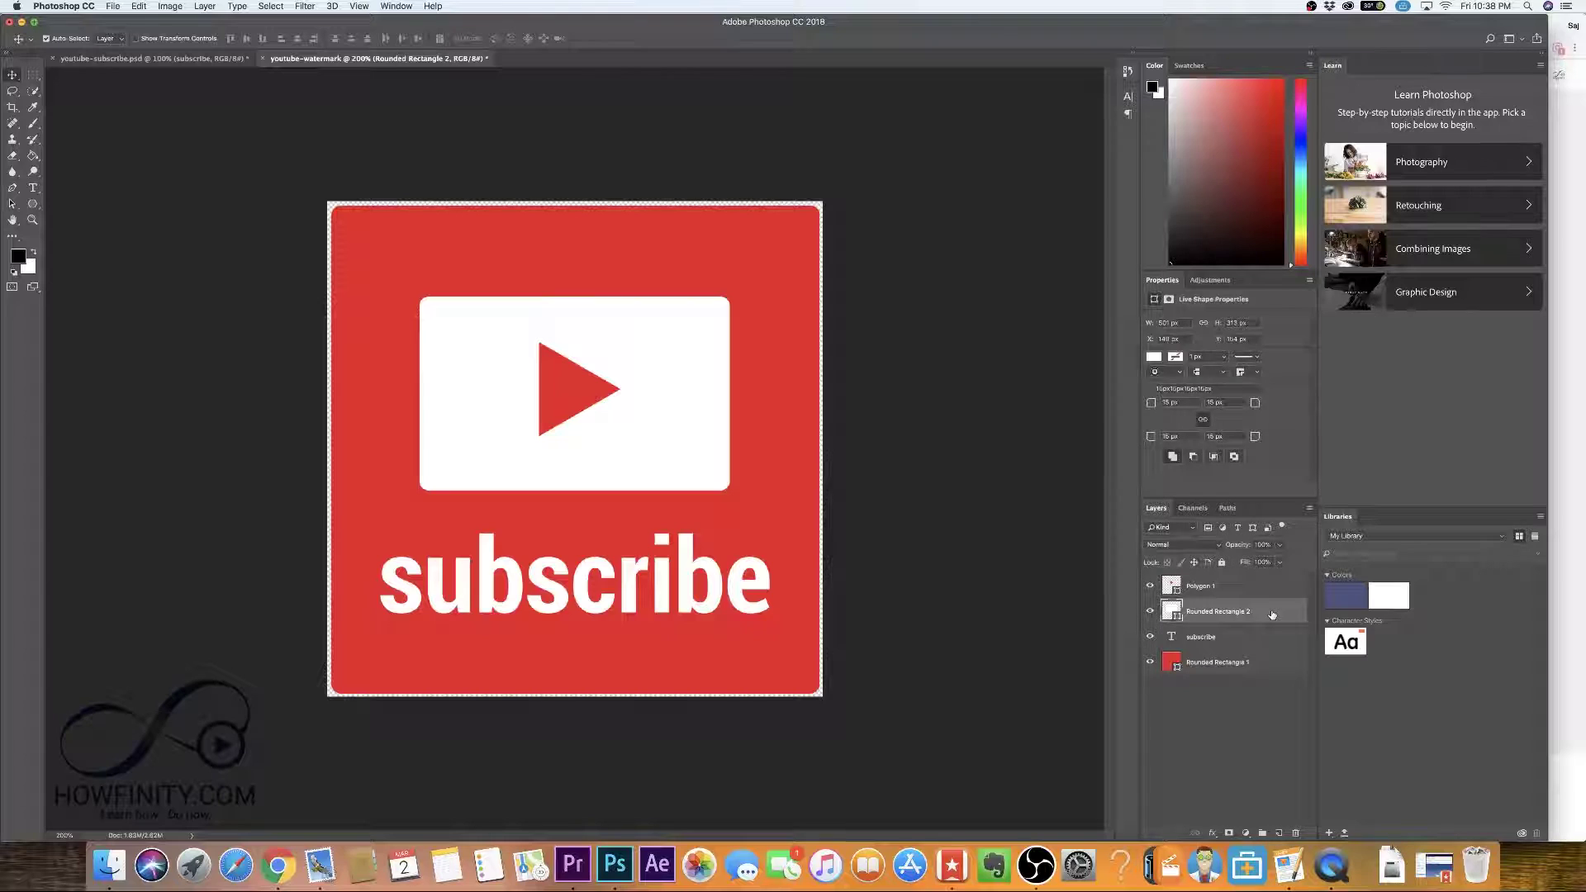
{"action": "double_click", "coordinate": [1272, 616]}
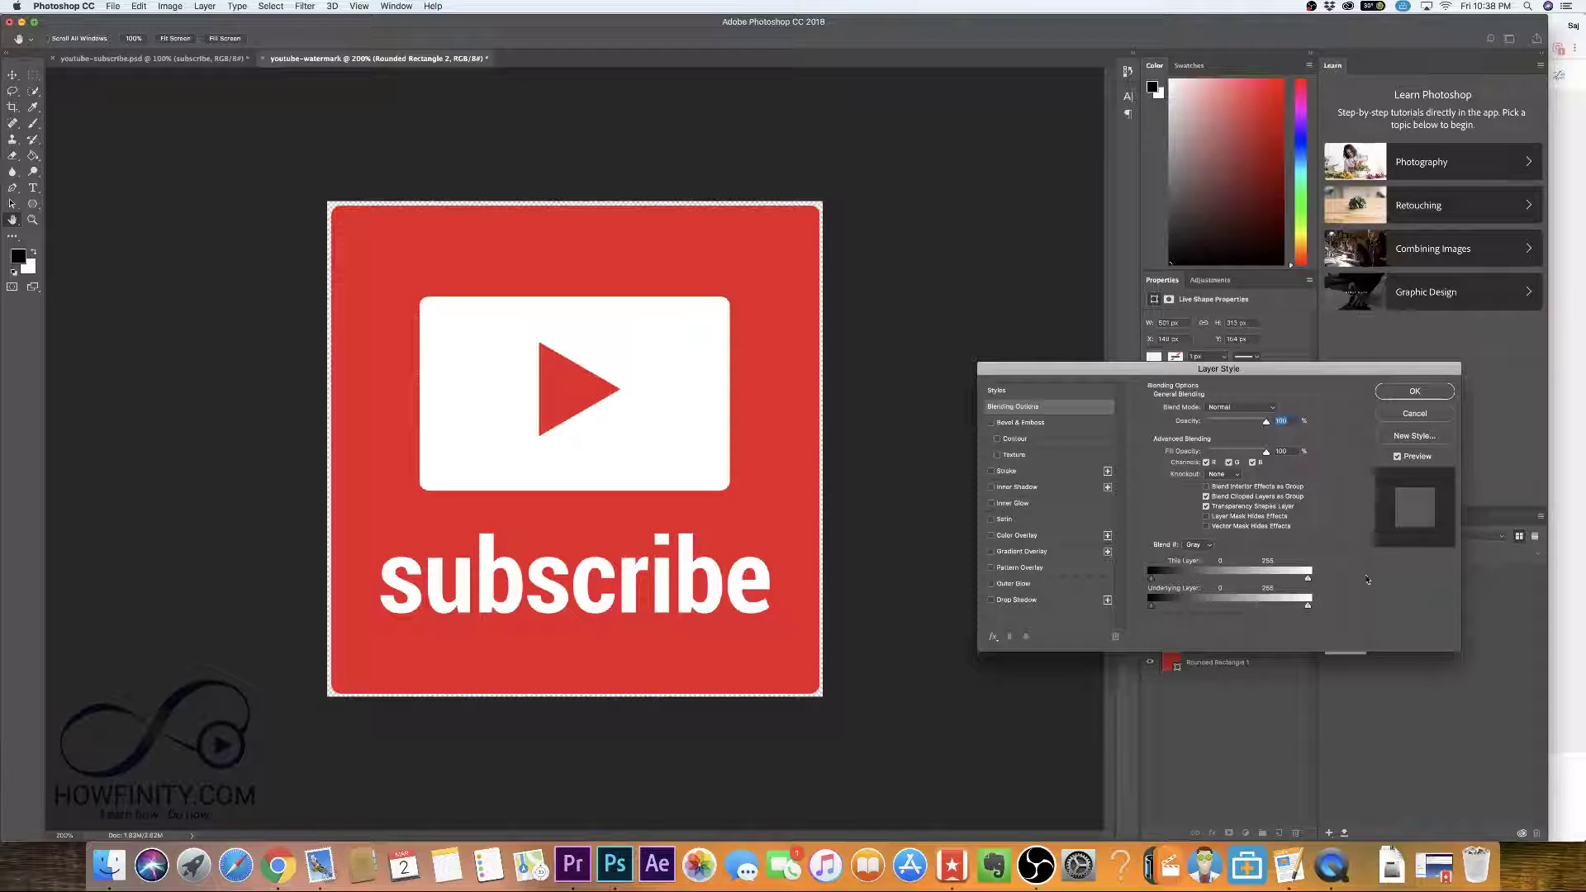
{"action": "left_click", "coordinate": [1413, 411]}
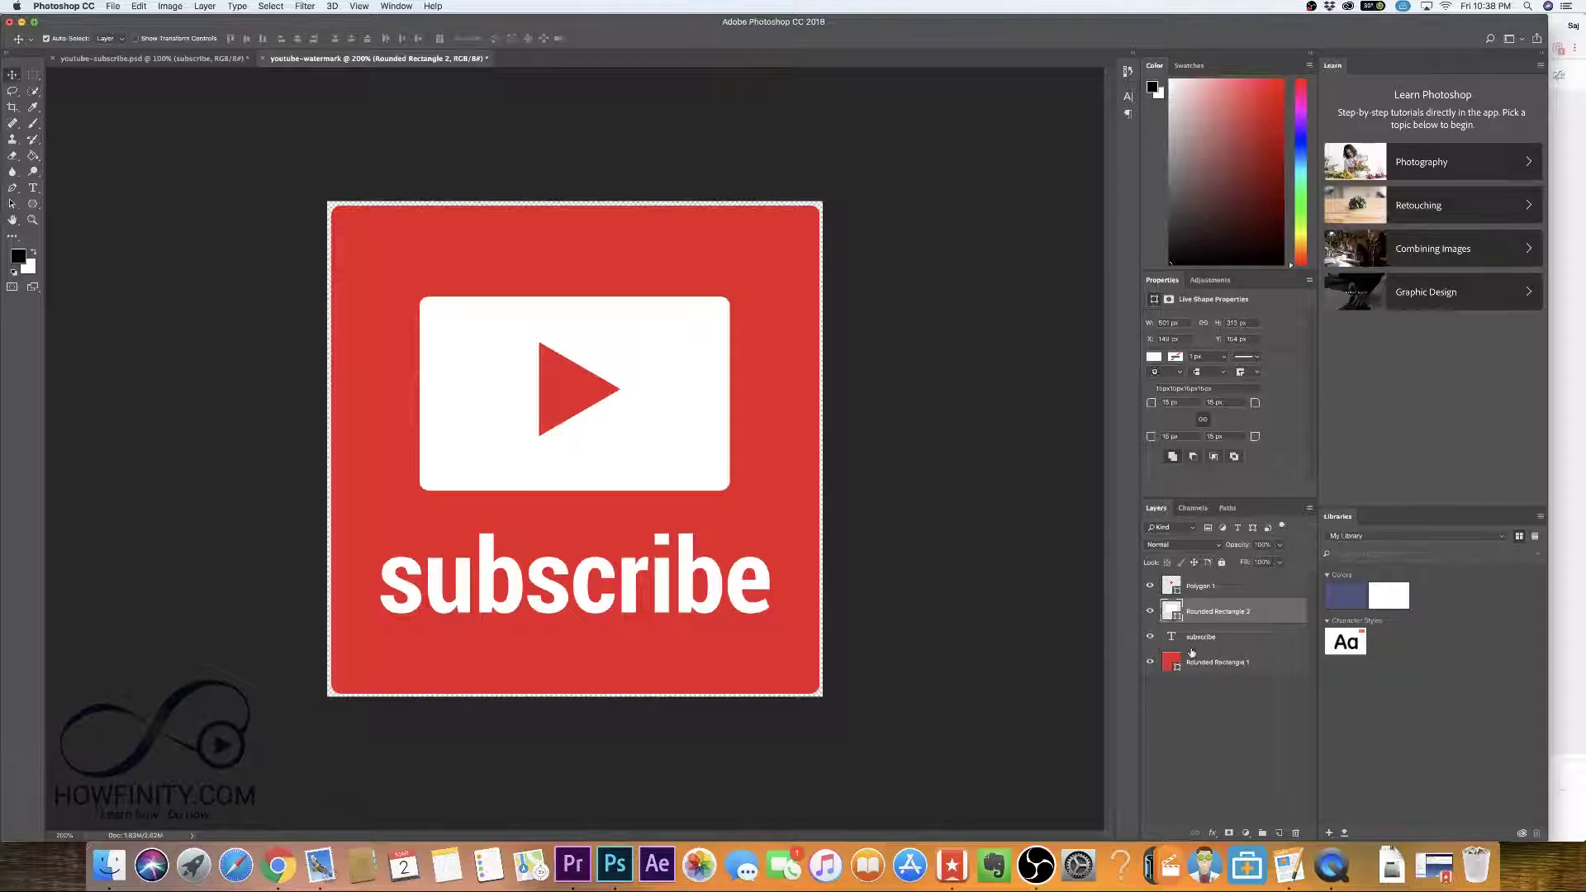
{"action": "double_click", "coordinate": [1285, 615]}
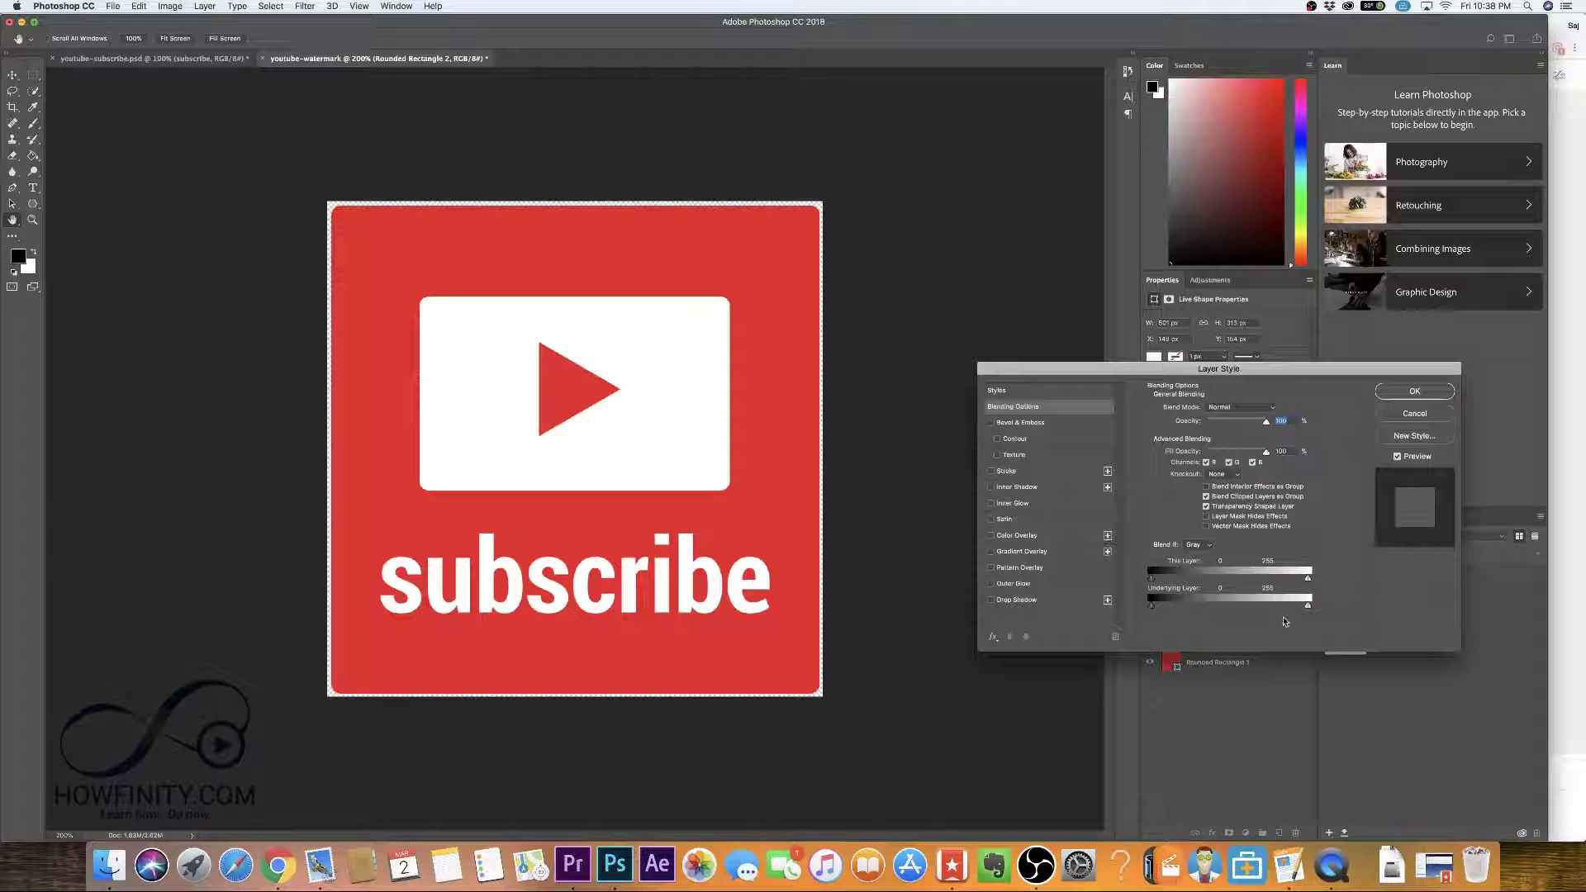
{"action": "left_click", "coordinate": [992, 488]}
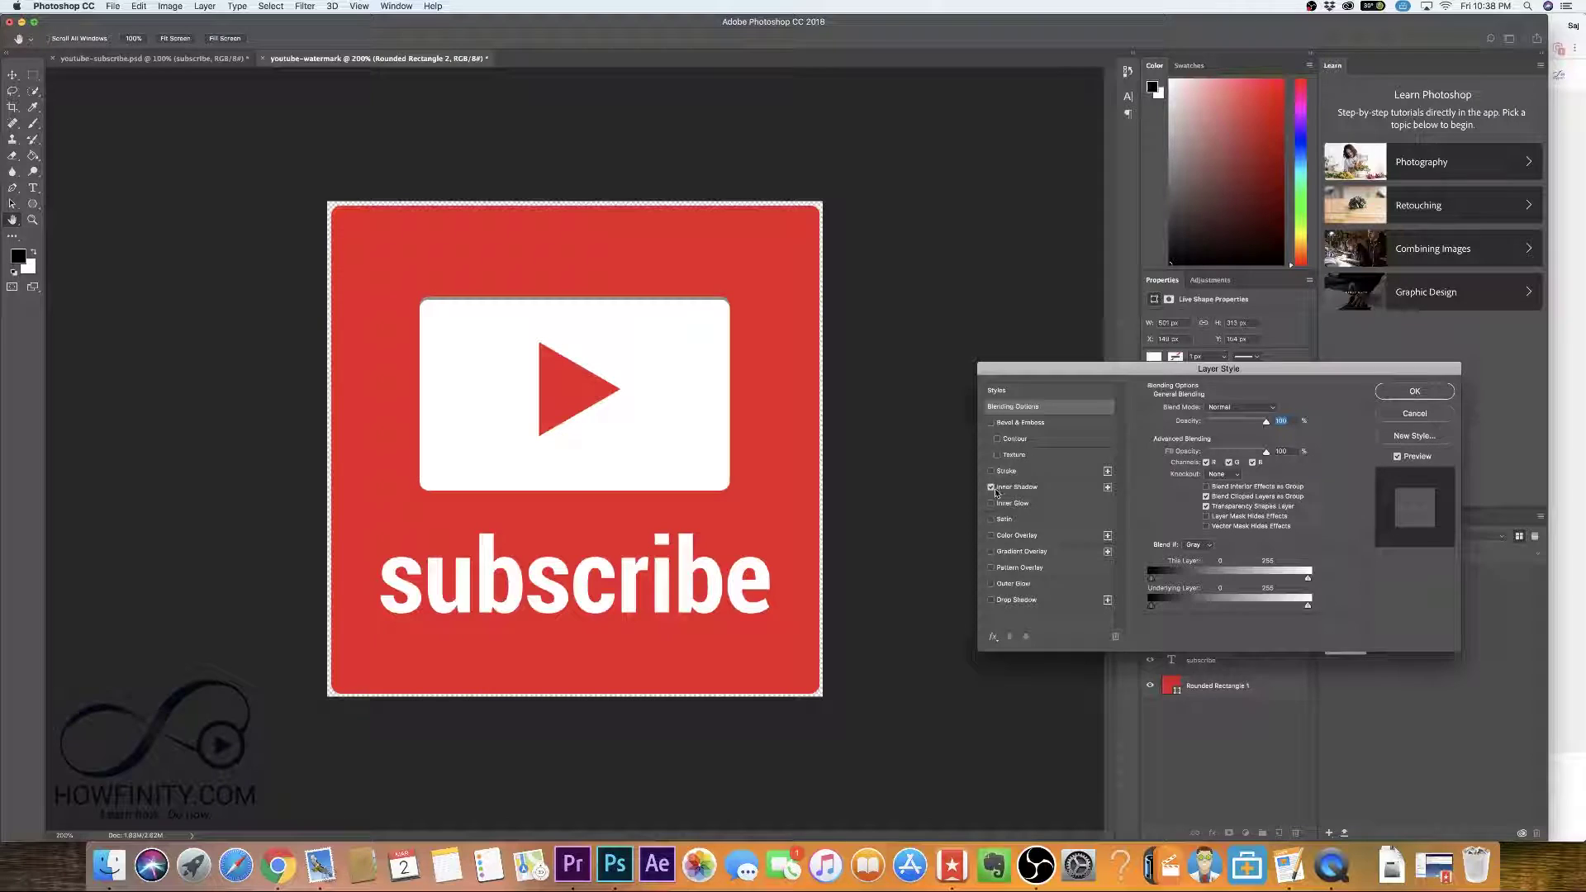
{"action": "left_click", "coordinate": [1012, 488]}
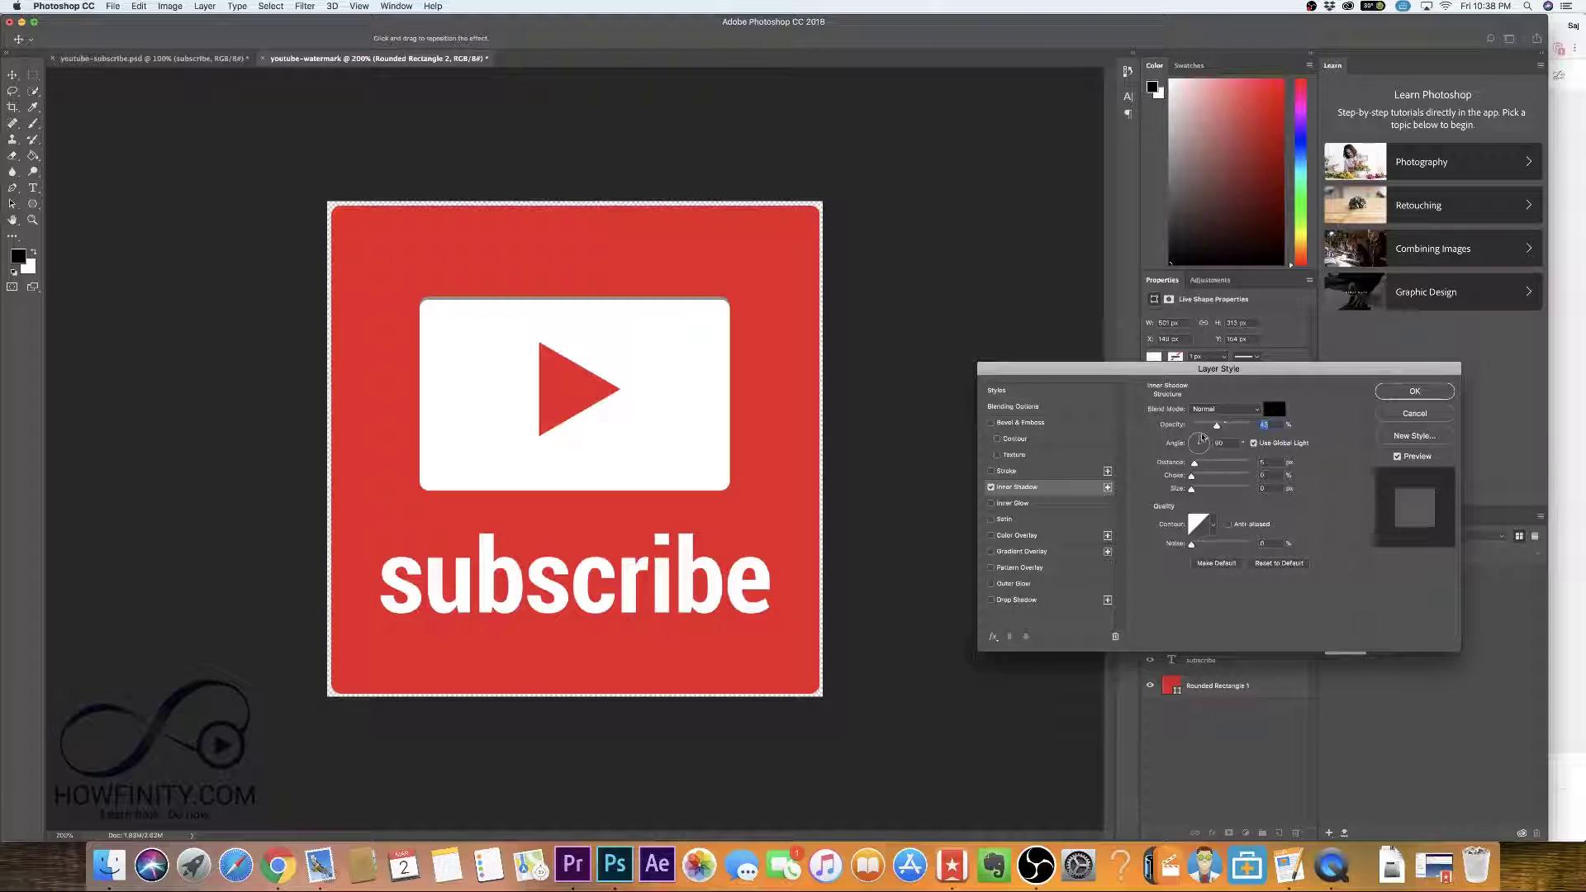
{"action": "left_click_drag", "start_coordinate": [1218, 427], "coordinate": [1260, 428]}
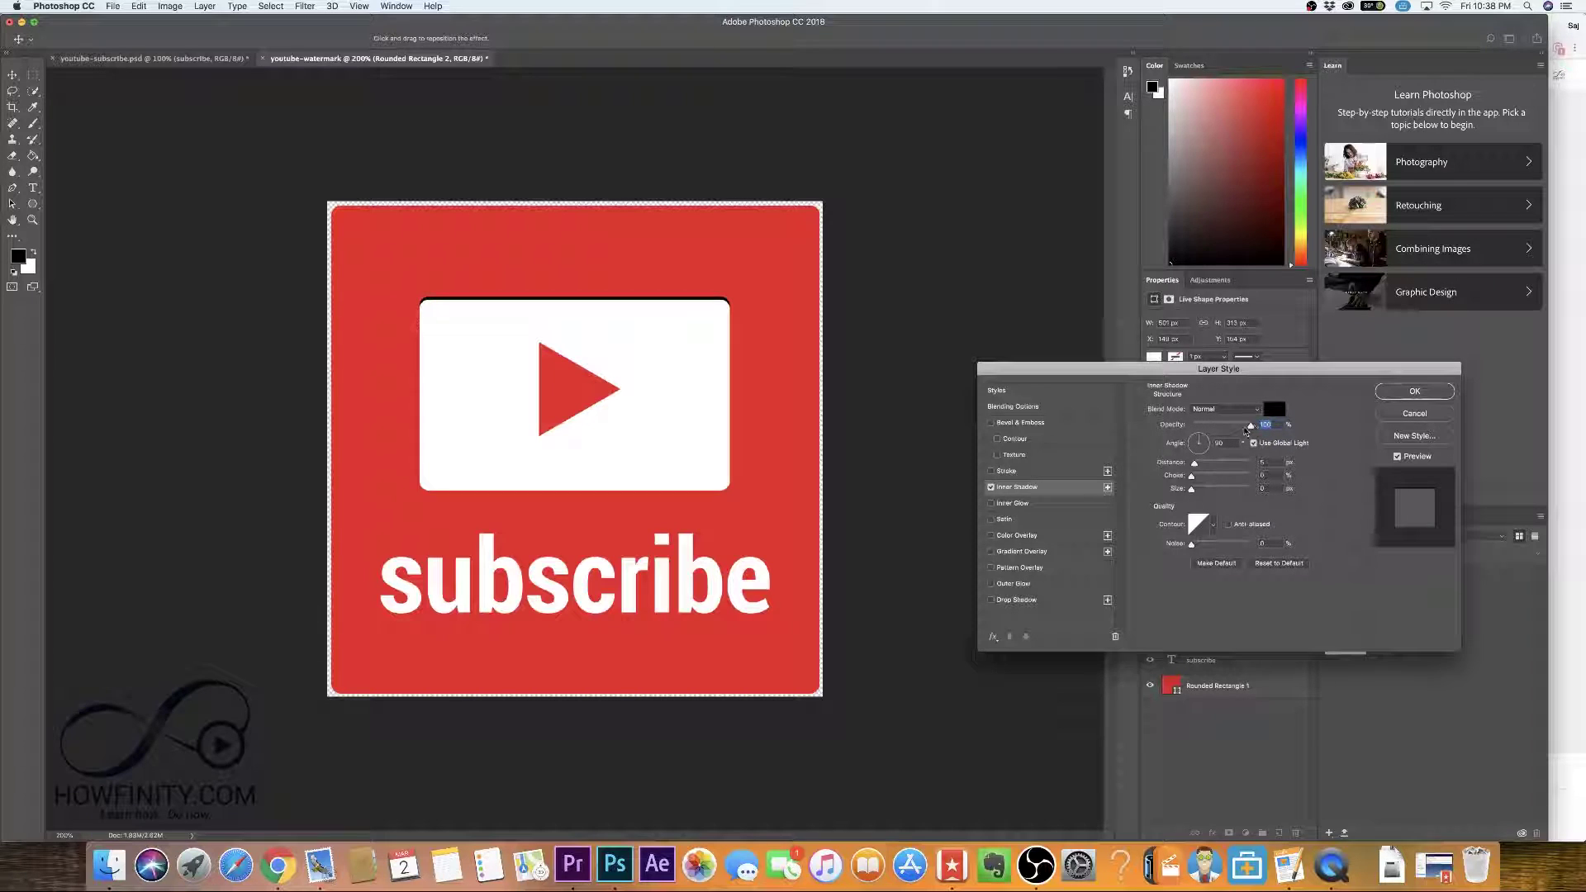
{"action": "left_click_drag", "start_coordinate": [1200, 444], "coordinate": [1197, 441]}
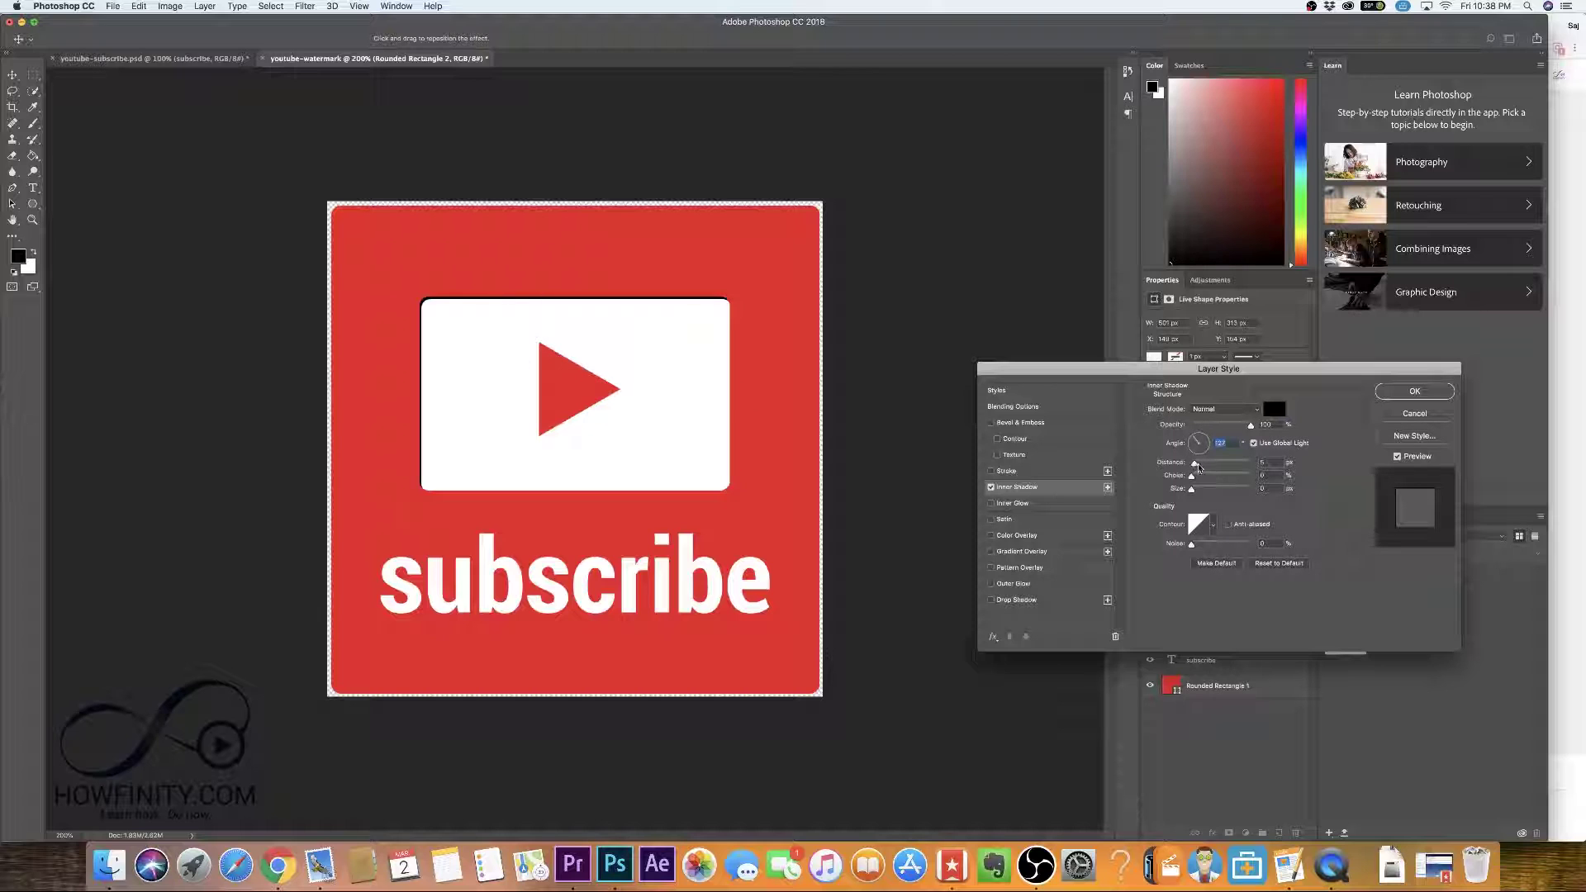
{"action": "left_click_drag", "start_coordinate": [1198, 468], "coordinate": [1241, 428]}
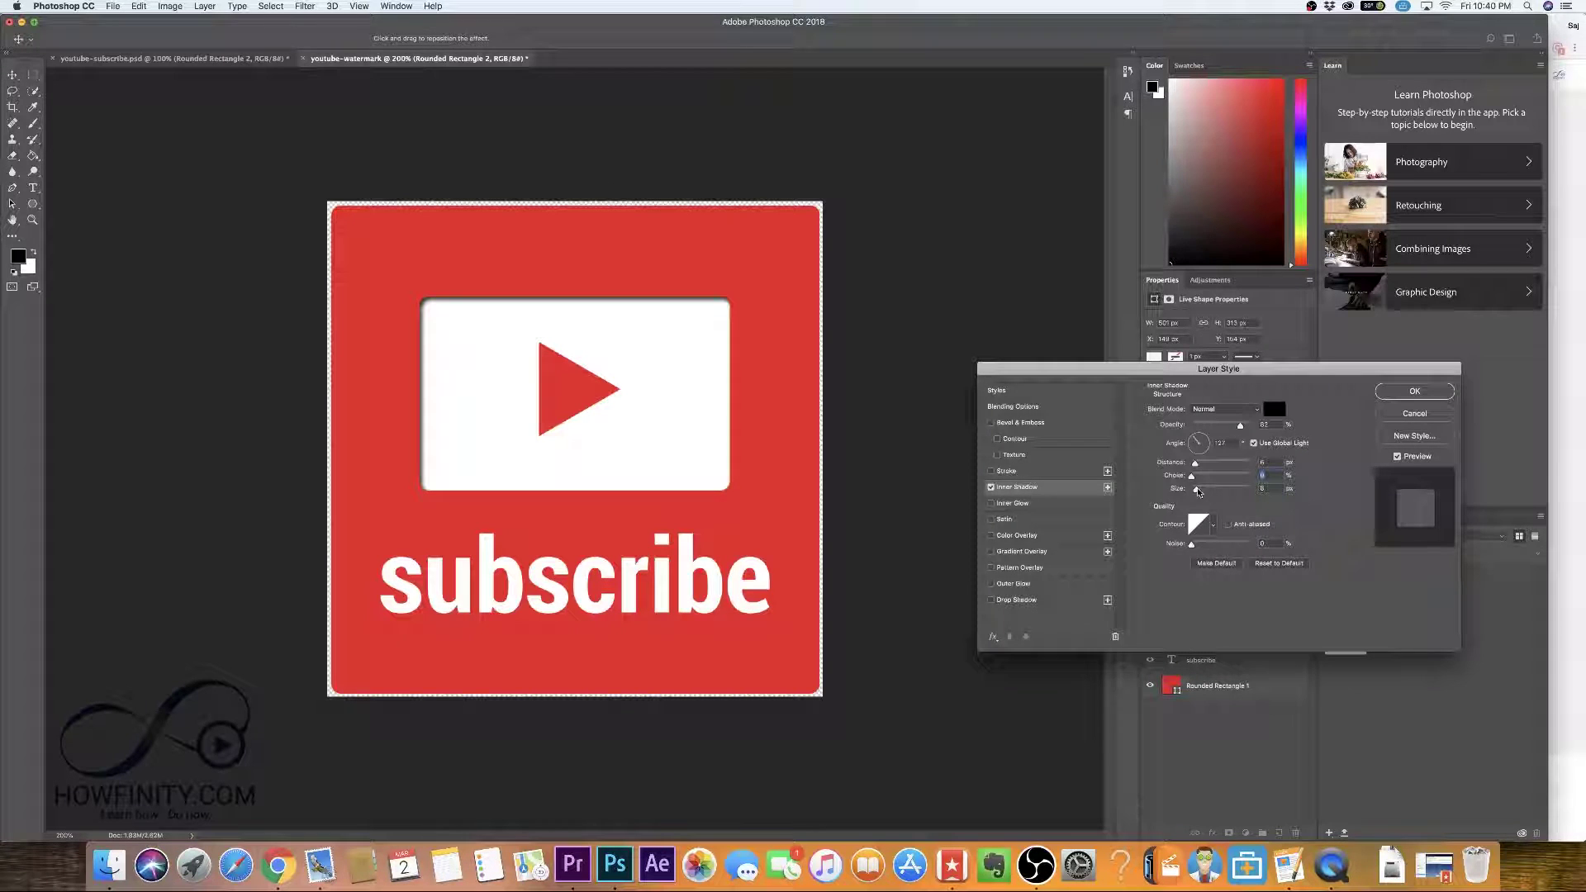
{"action": "left_click", "coordinate": [1190, 490]}
{"action": "left_click_drag", "start_coordinate": [1191, 492], "coordinate": [1204, 479]}
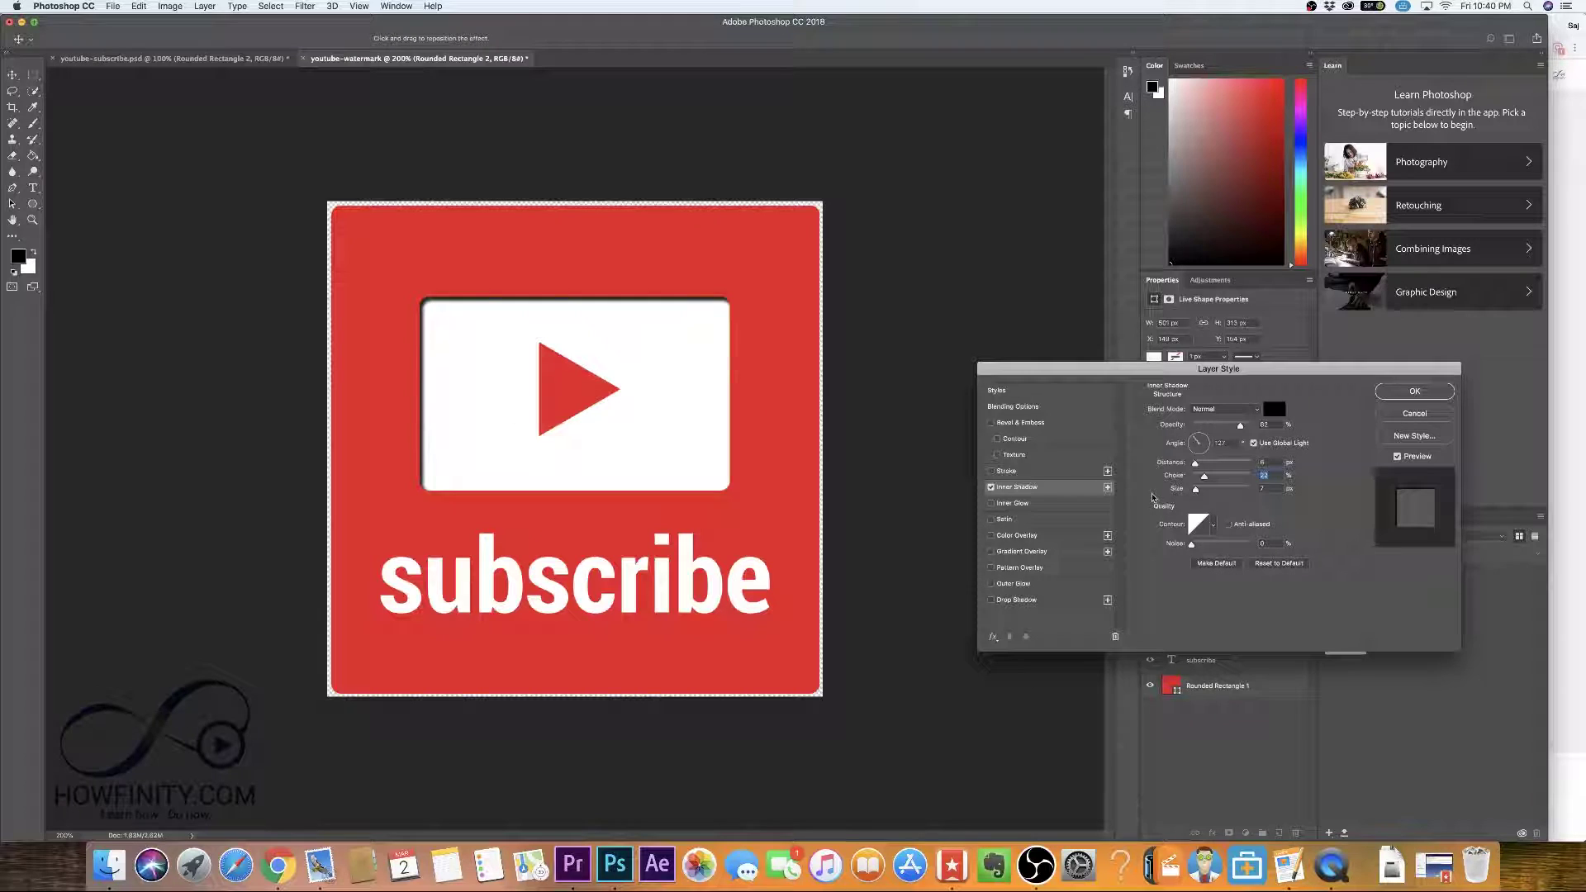
{"action": "left_click", "coordinate": [1416, 392]}
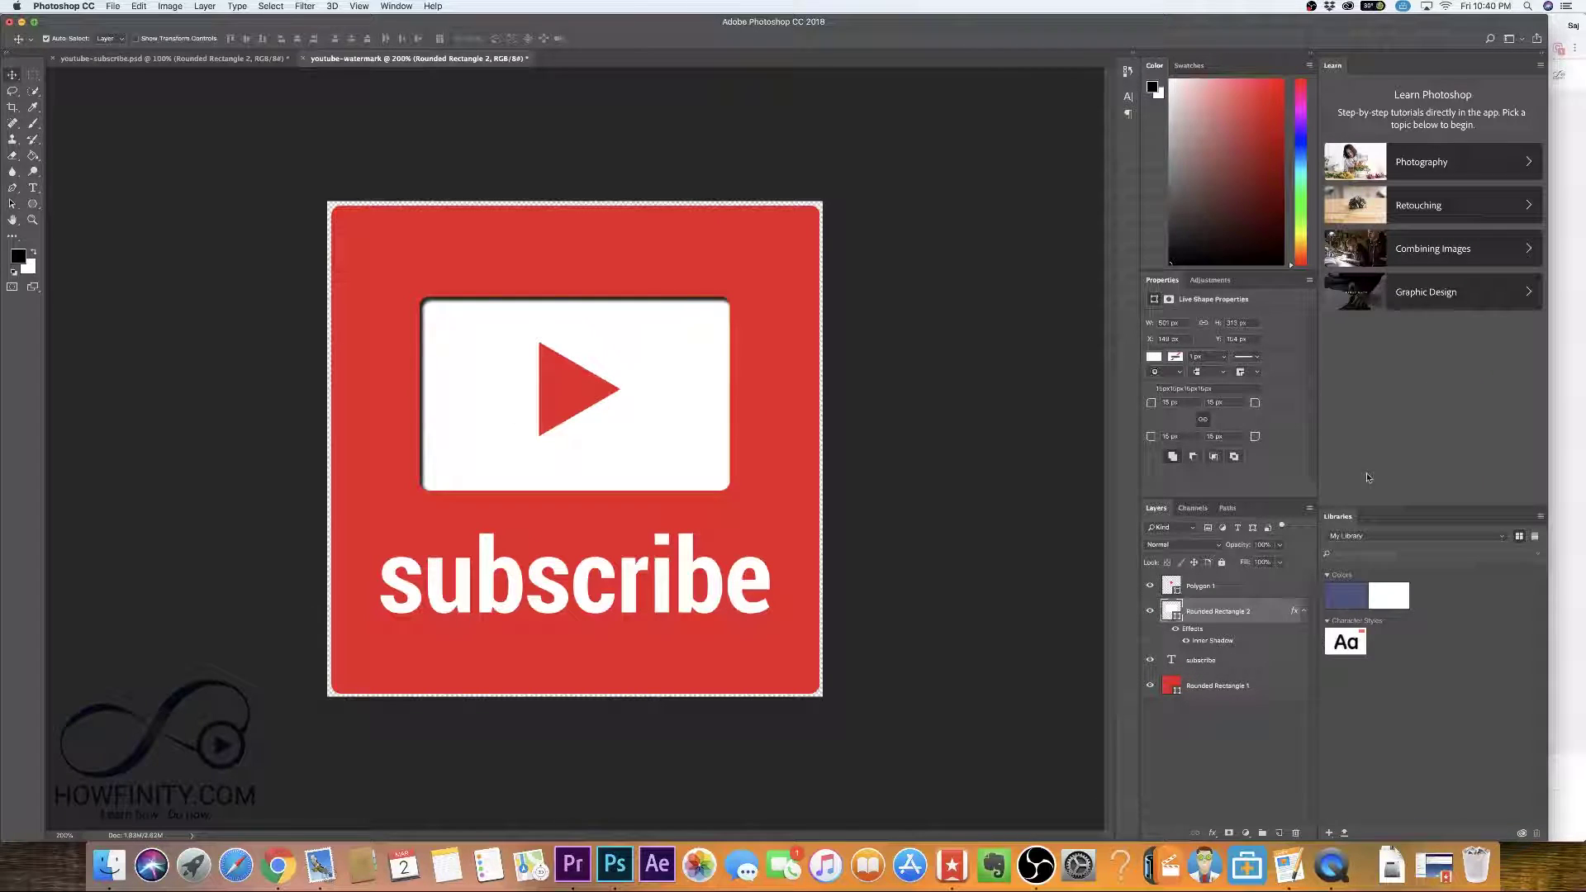
- Copy Rounded Rectangle 2's layer style and paste it onto the subscribe text layer
{"action": "right_click", "coordinate": [1269, 612]}
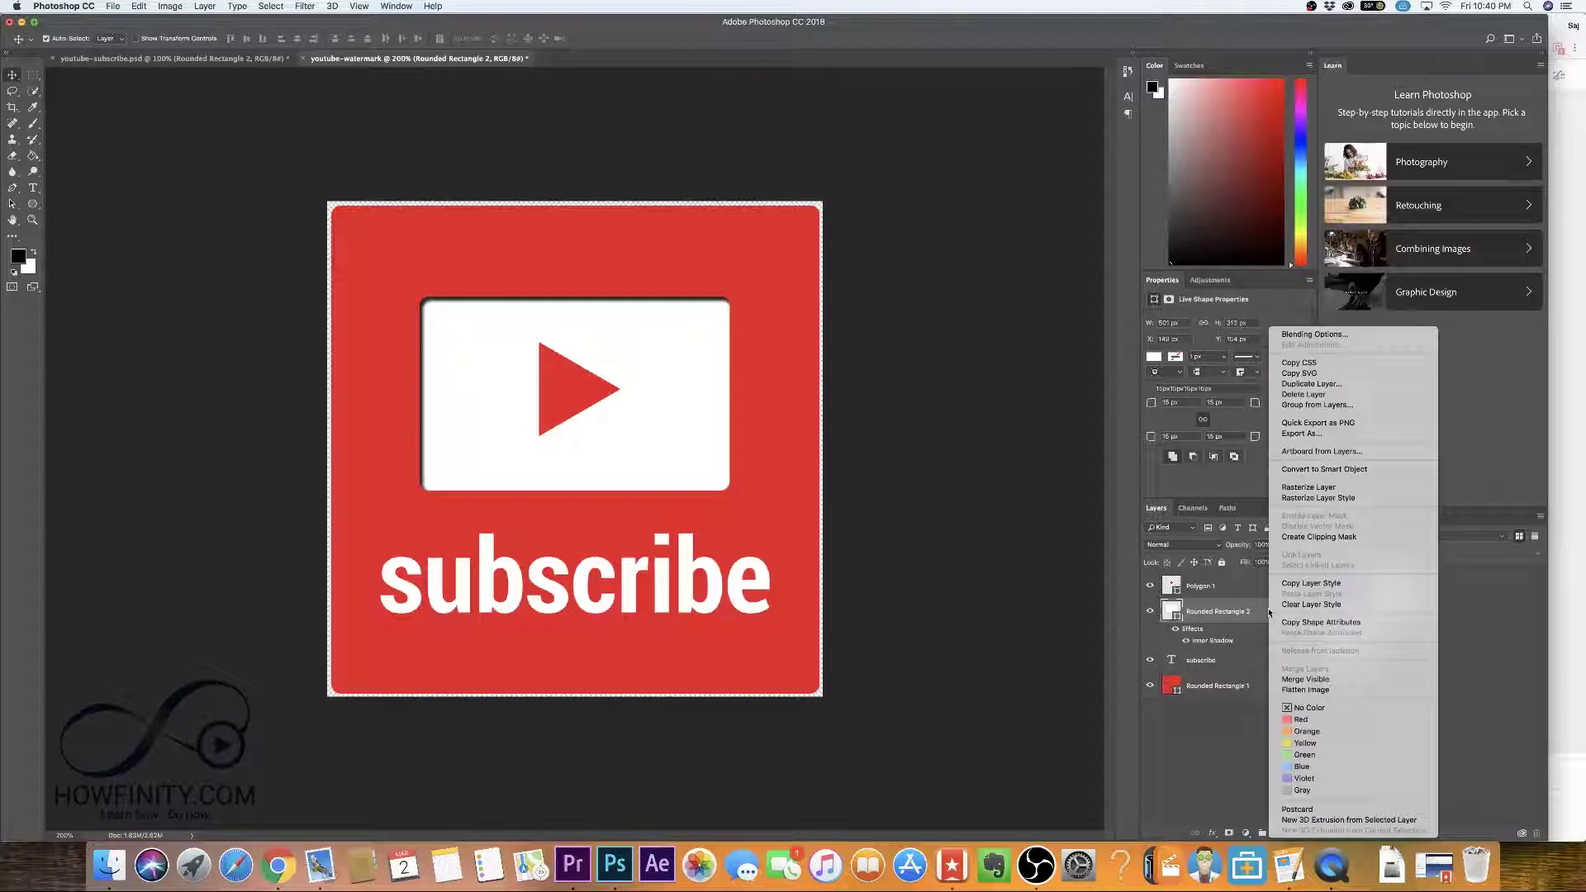
{"action": "left_click", "coordinate": [1323, 584]}
{"action": "left_click", "coordinate": [1254, 661]}
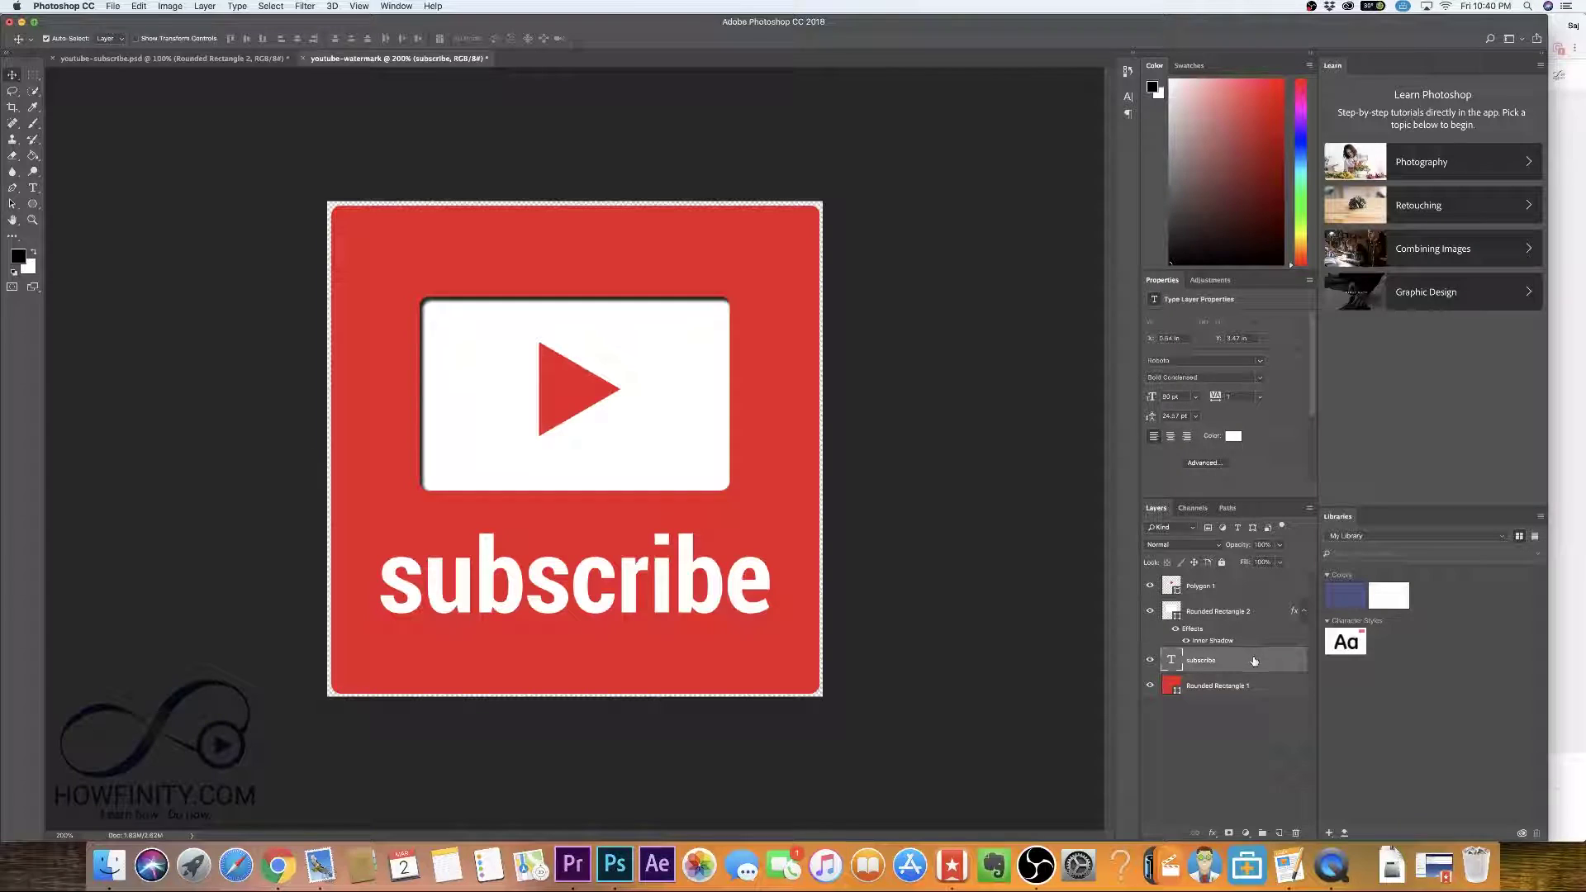
{"action": "right_click", "coordinate": [1259, 662]}
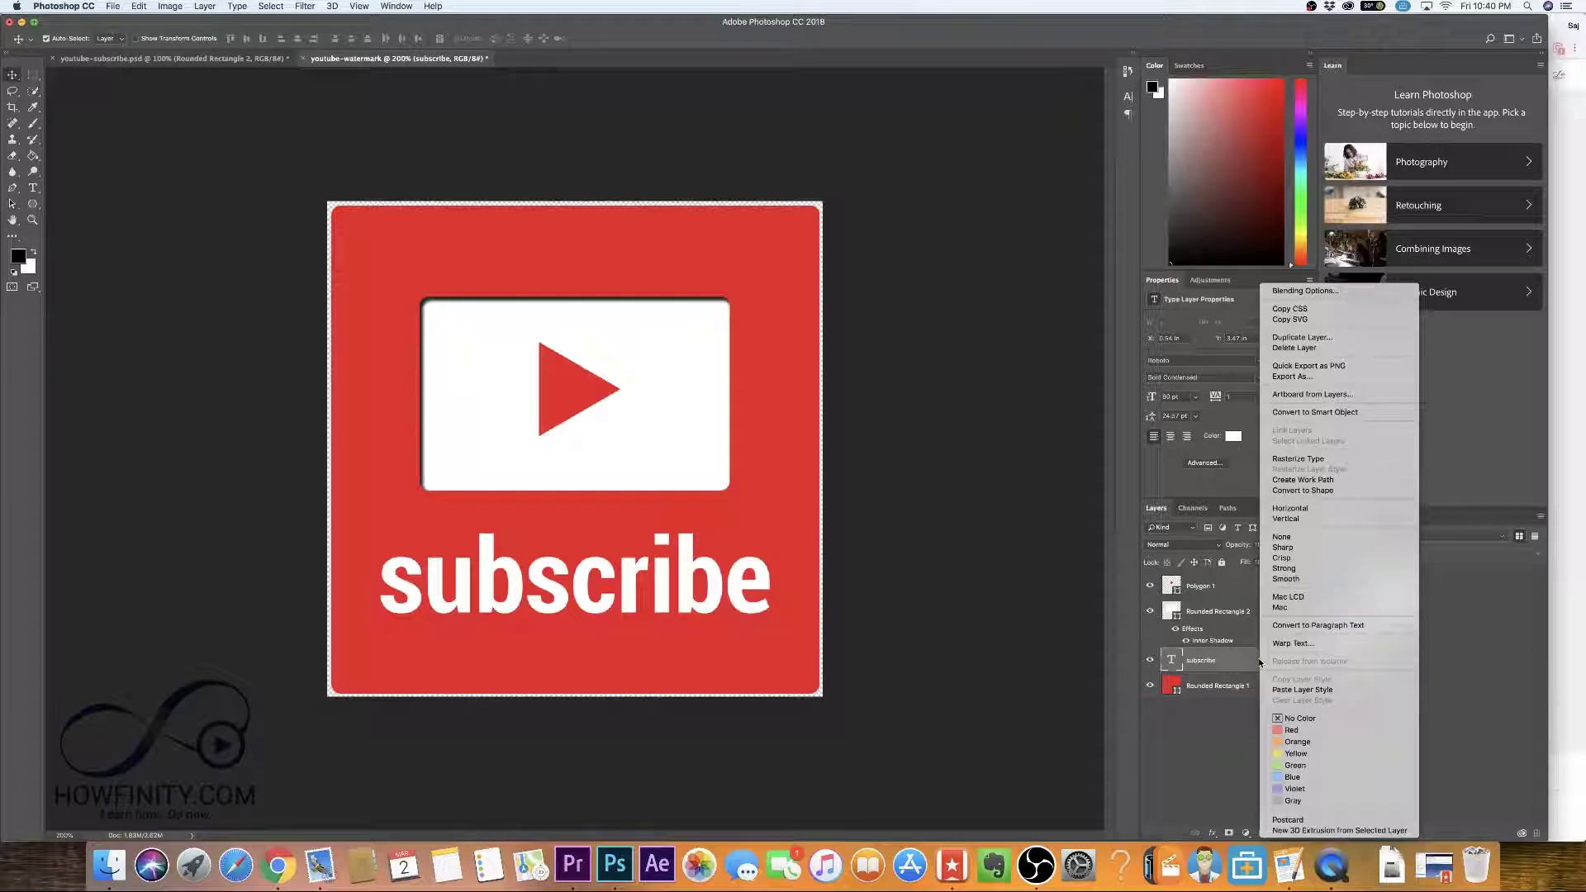
{"action": "left_click", "coordinate": [1302, 690]}
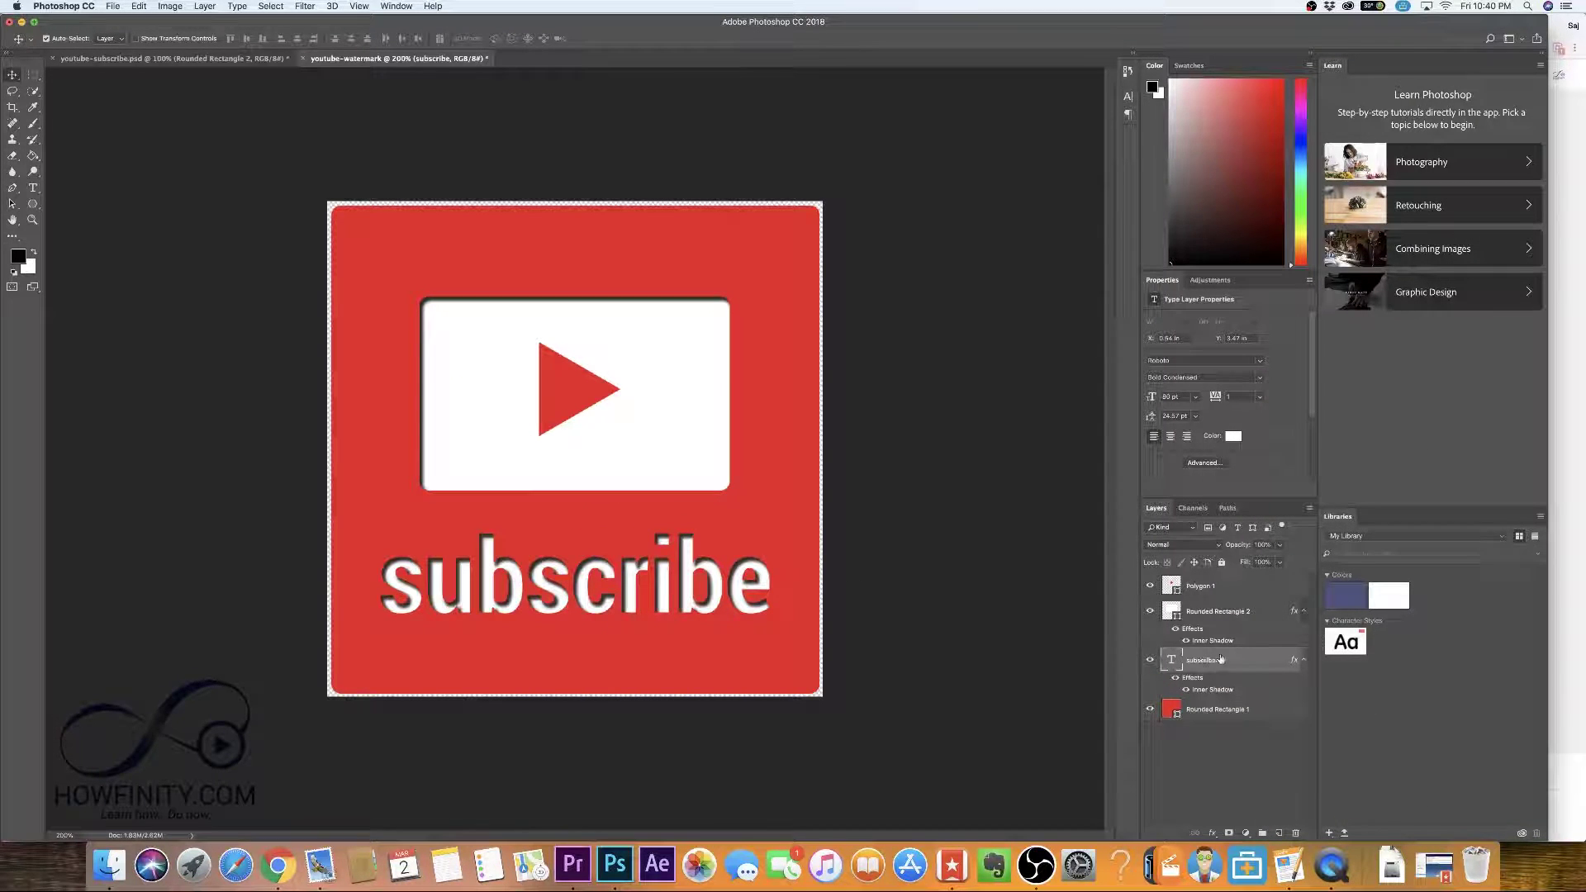
- Adjust the subscribe text's Inner Shadow to zero distance, 8 px size, with adjusted opacity
{"action": "double_click", "coordinate": [1264, 666]}
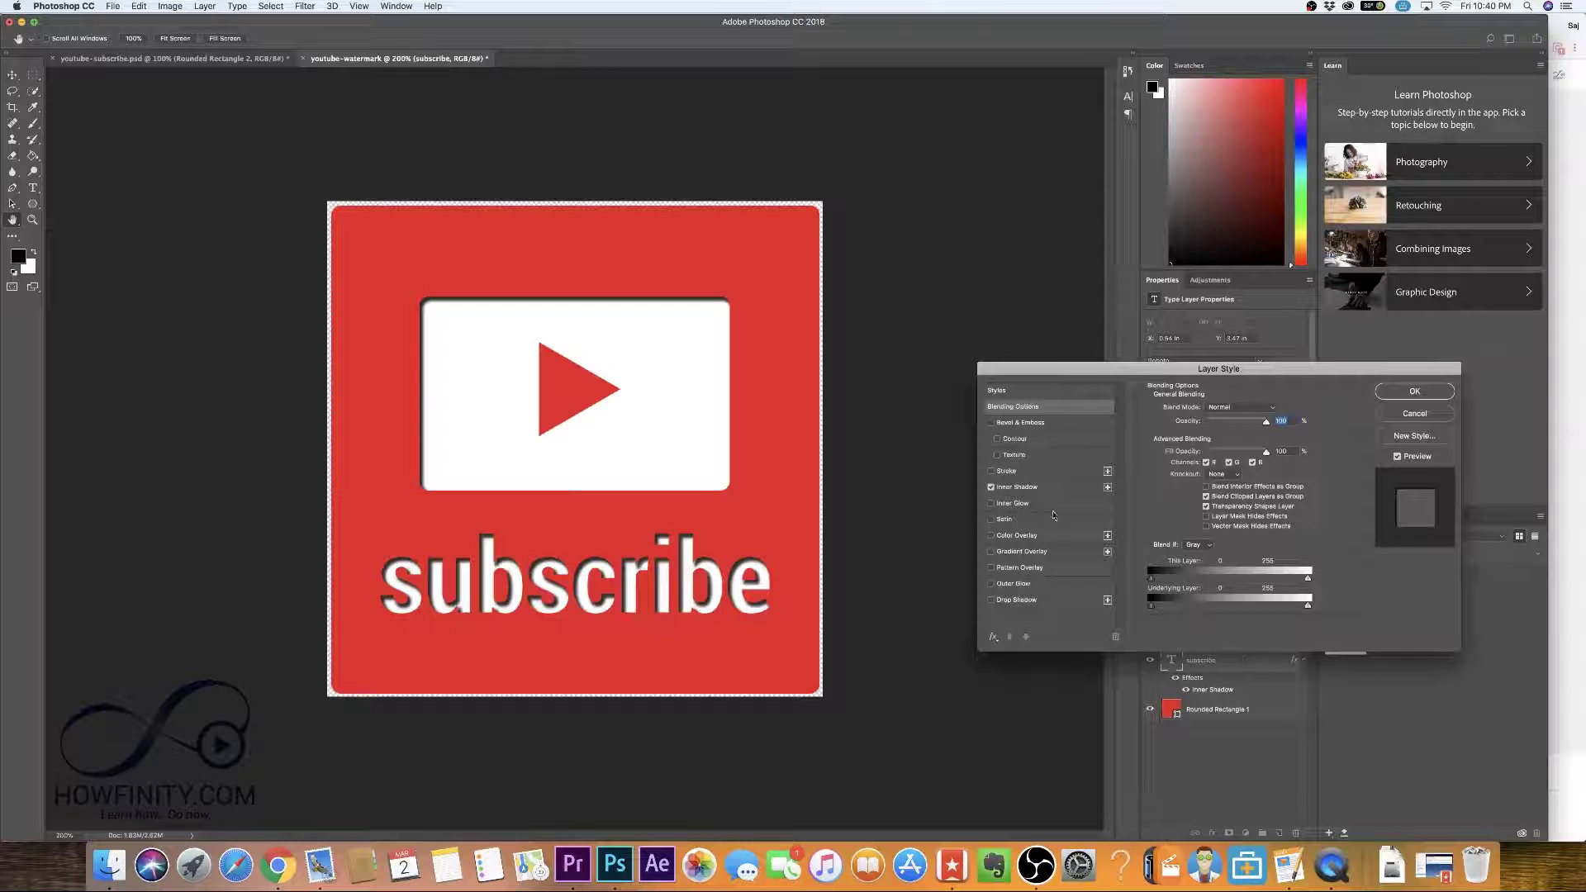
{"action": "left_click", "coordinate": [1017, 487]}
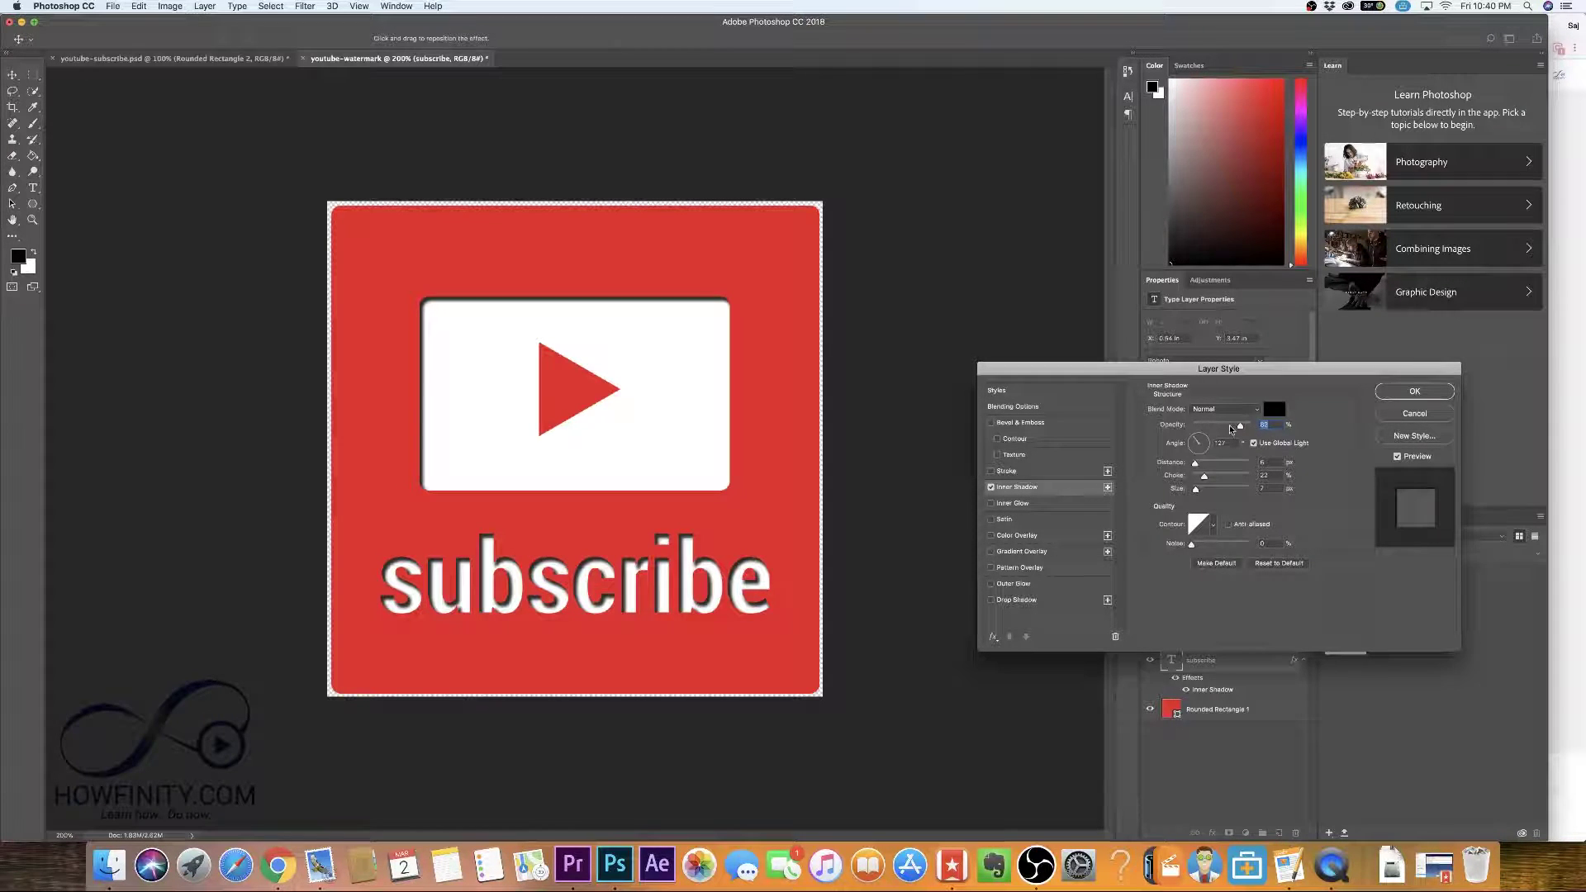
{"action": "left_click_drag", "start_coordinate": [1240, 425], "coordinate": [1185, 465]}
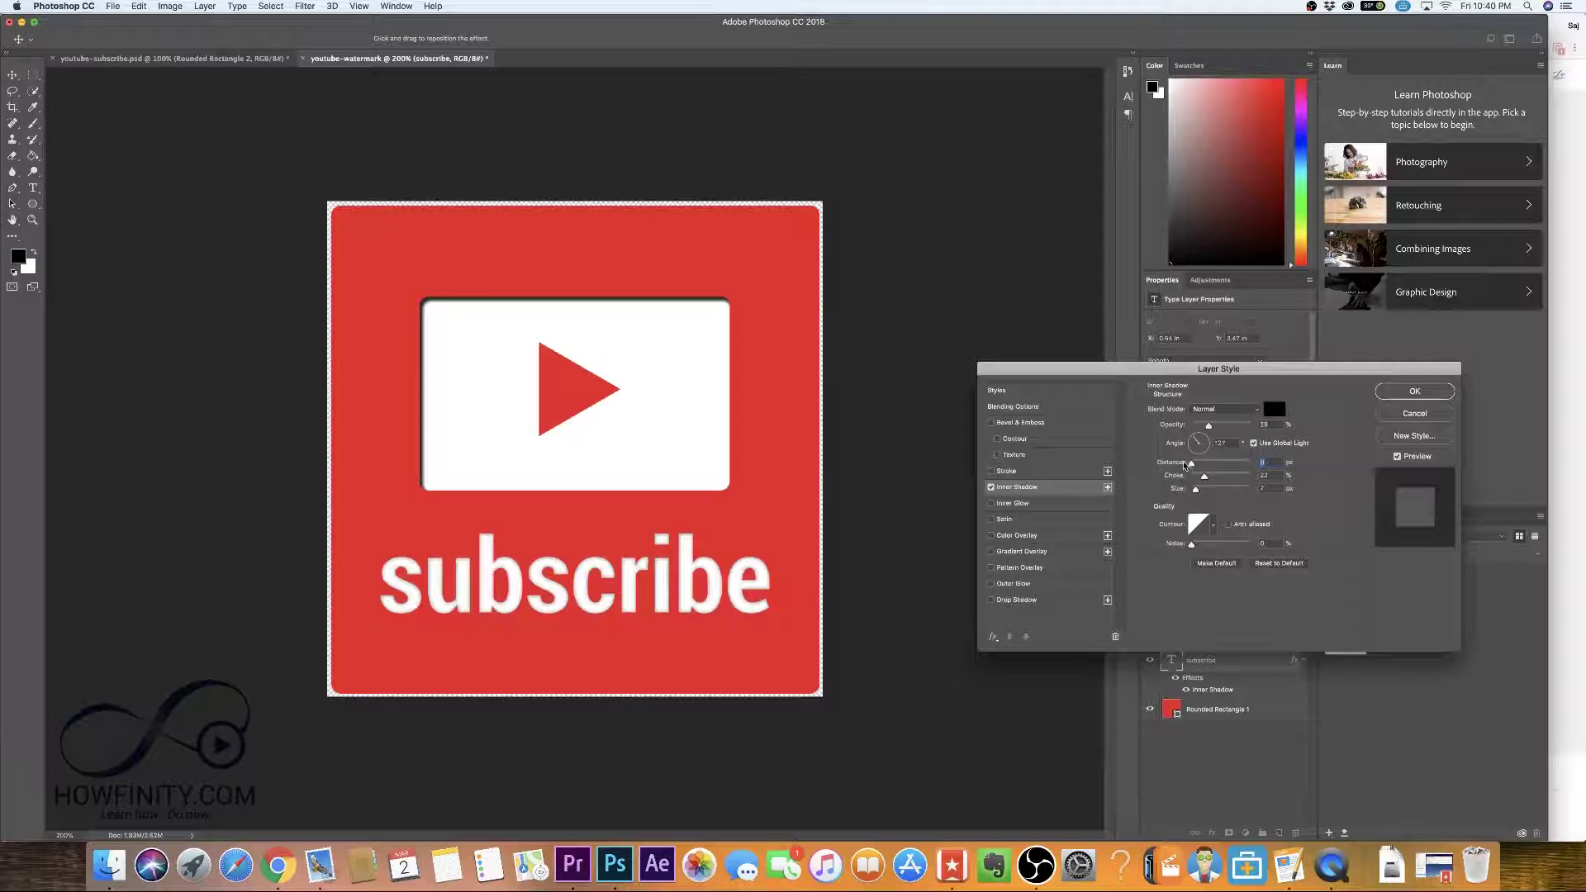
{"action": "left_click_drag", "start_coordinate": [632, 348], "coordinate": [637, 354]}
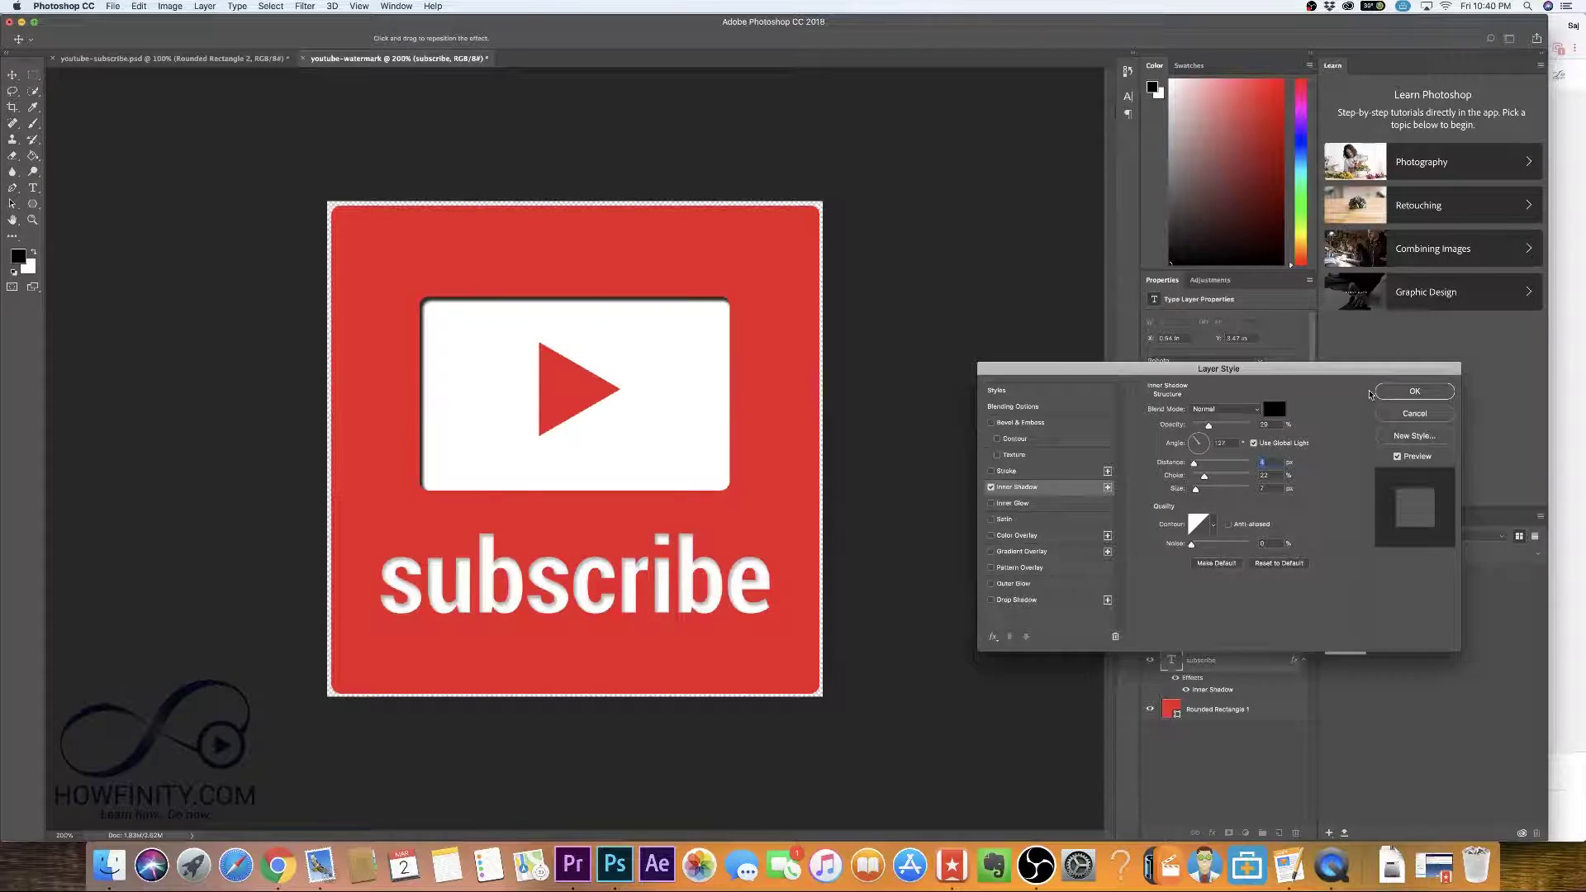
{"action": "left_click_drag", "start_coordinate": [1194, 463], "coordinate": [1191, 488]}
{"action": "left_click_drag", "start_coordinate": [1209, 424], "coordinate": [1245, 428]}
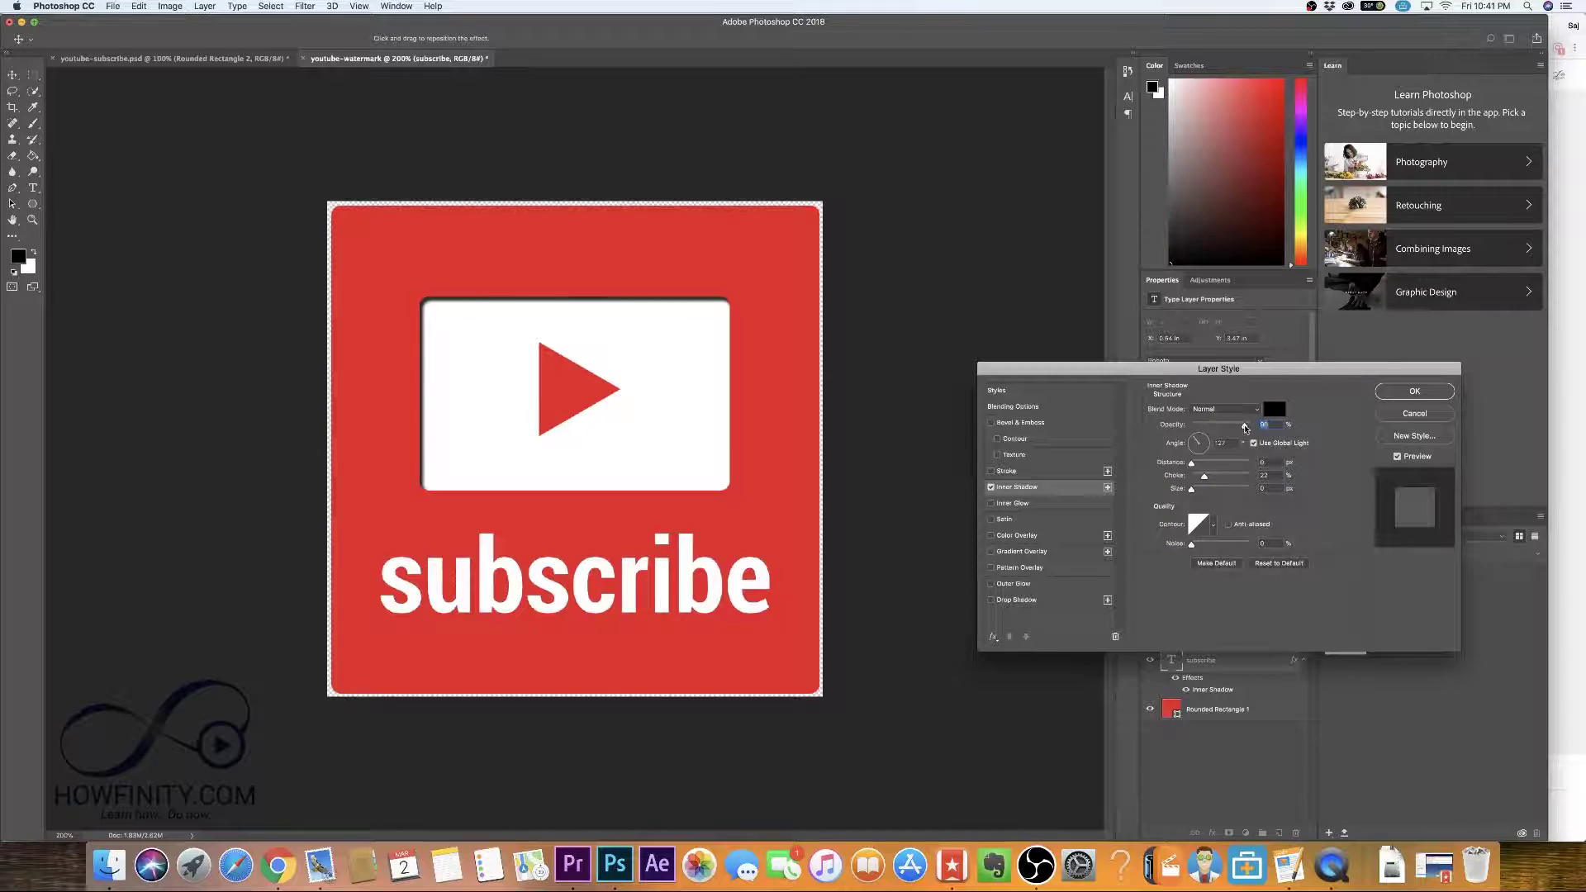
{"action": "left_click_drag", "start_coordinate": [1192, 489], "coordinate": [1196, 493]}
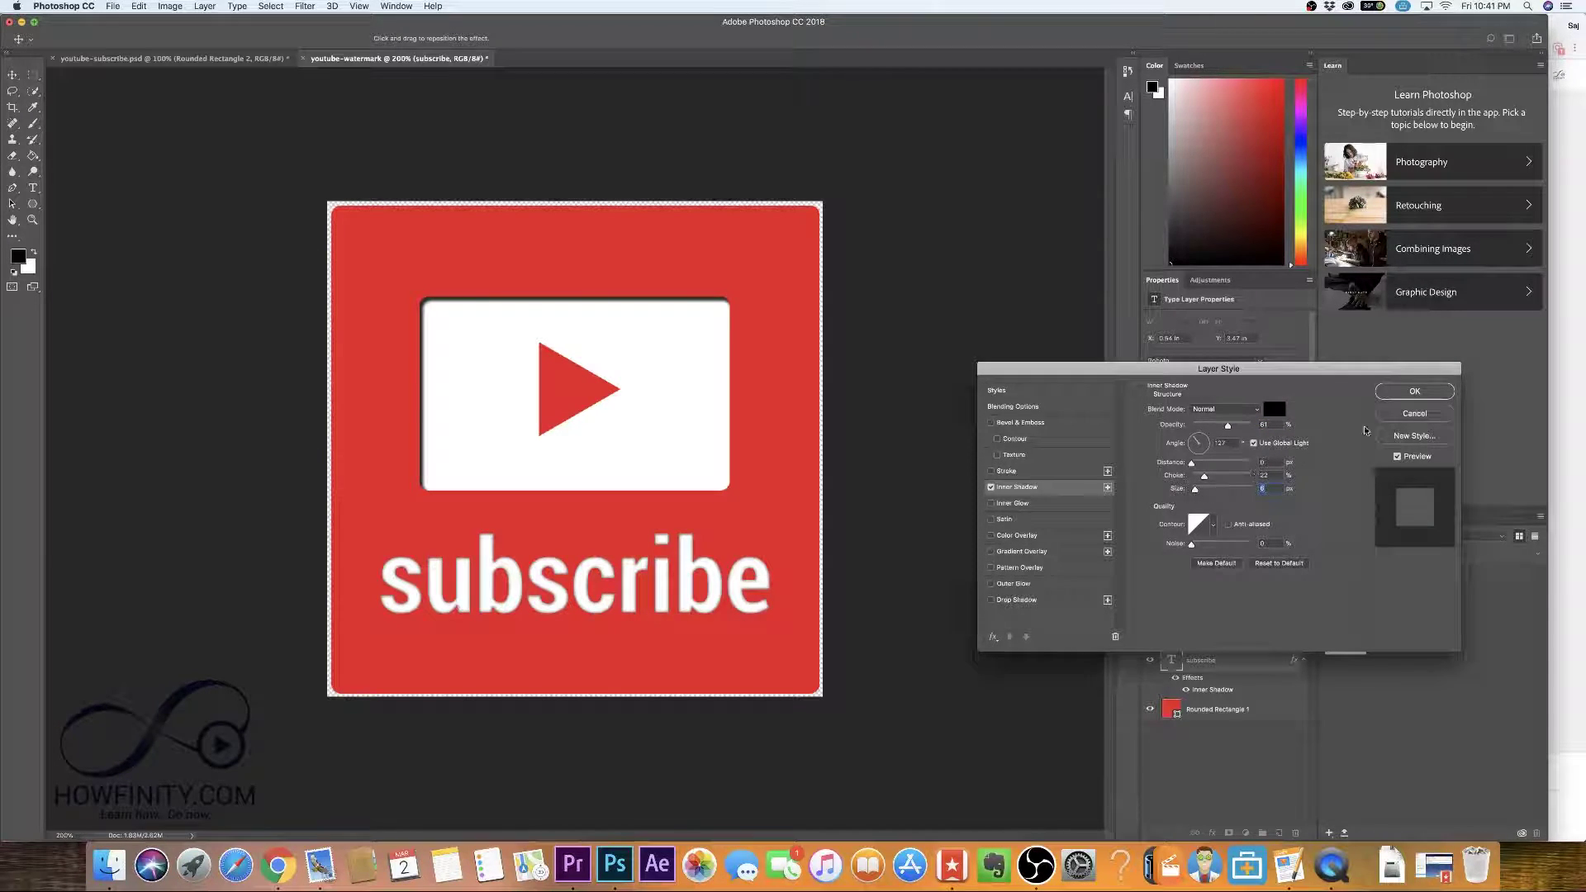
{"action": "left_click", "coordinate": [1416, 391]}
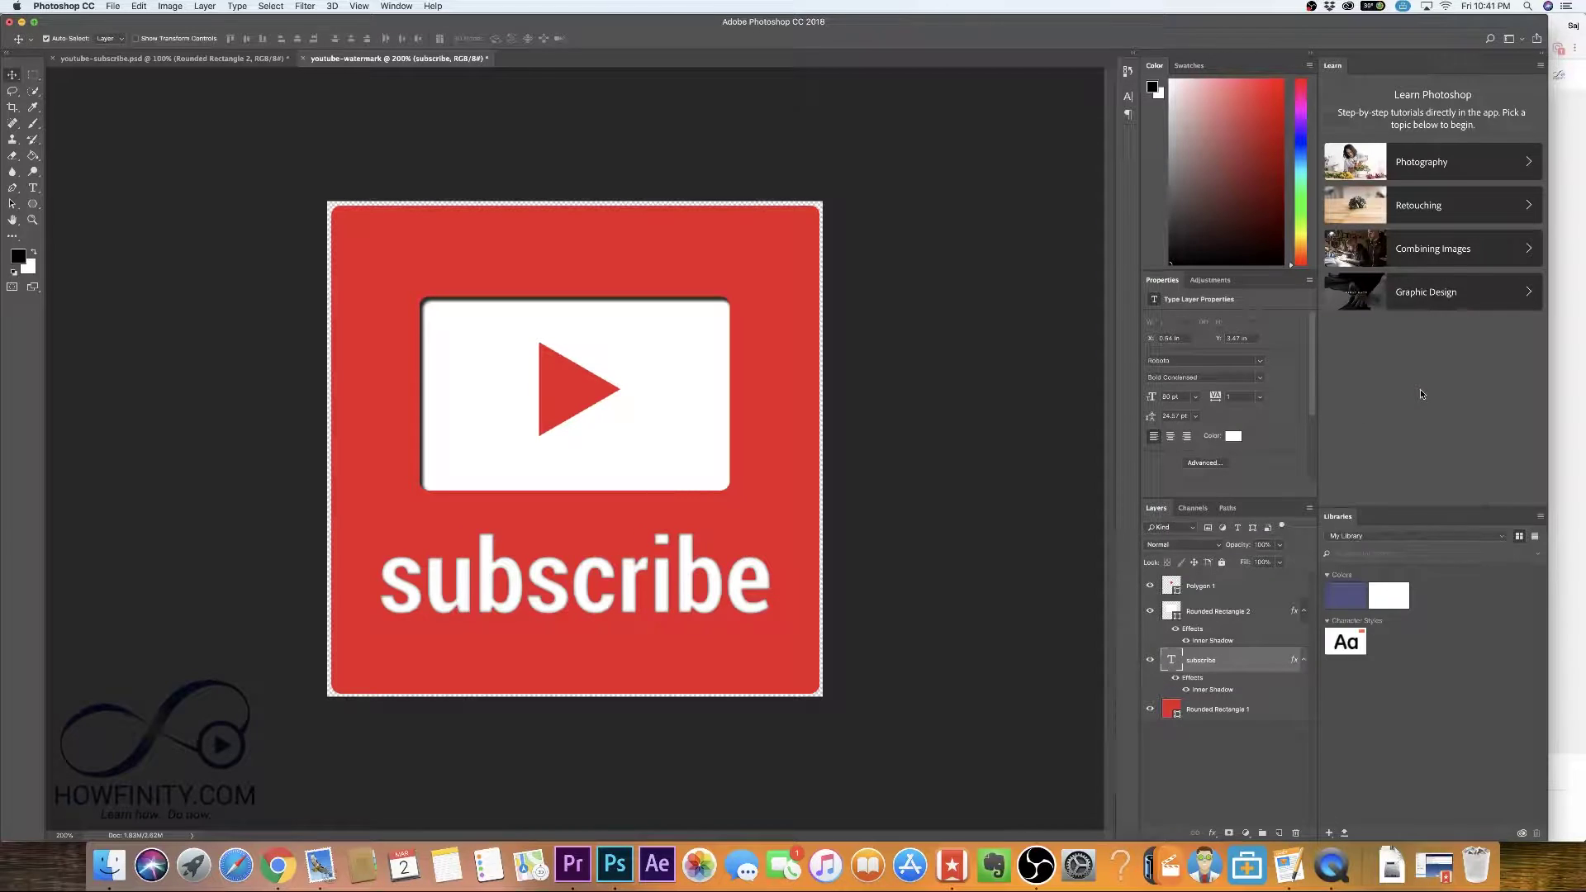
- Add an Emboss-style Bevel & Emboss set to Down to the subscribe text, turning off its Inner Shadow
{"action": "double_click", "coordinate": [1254, 666]}
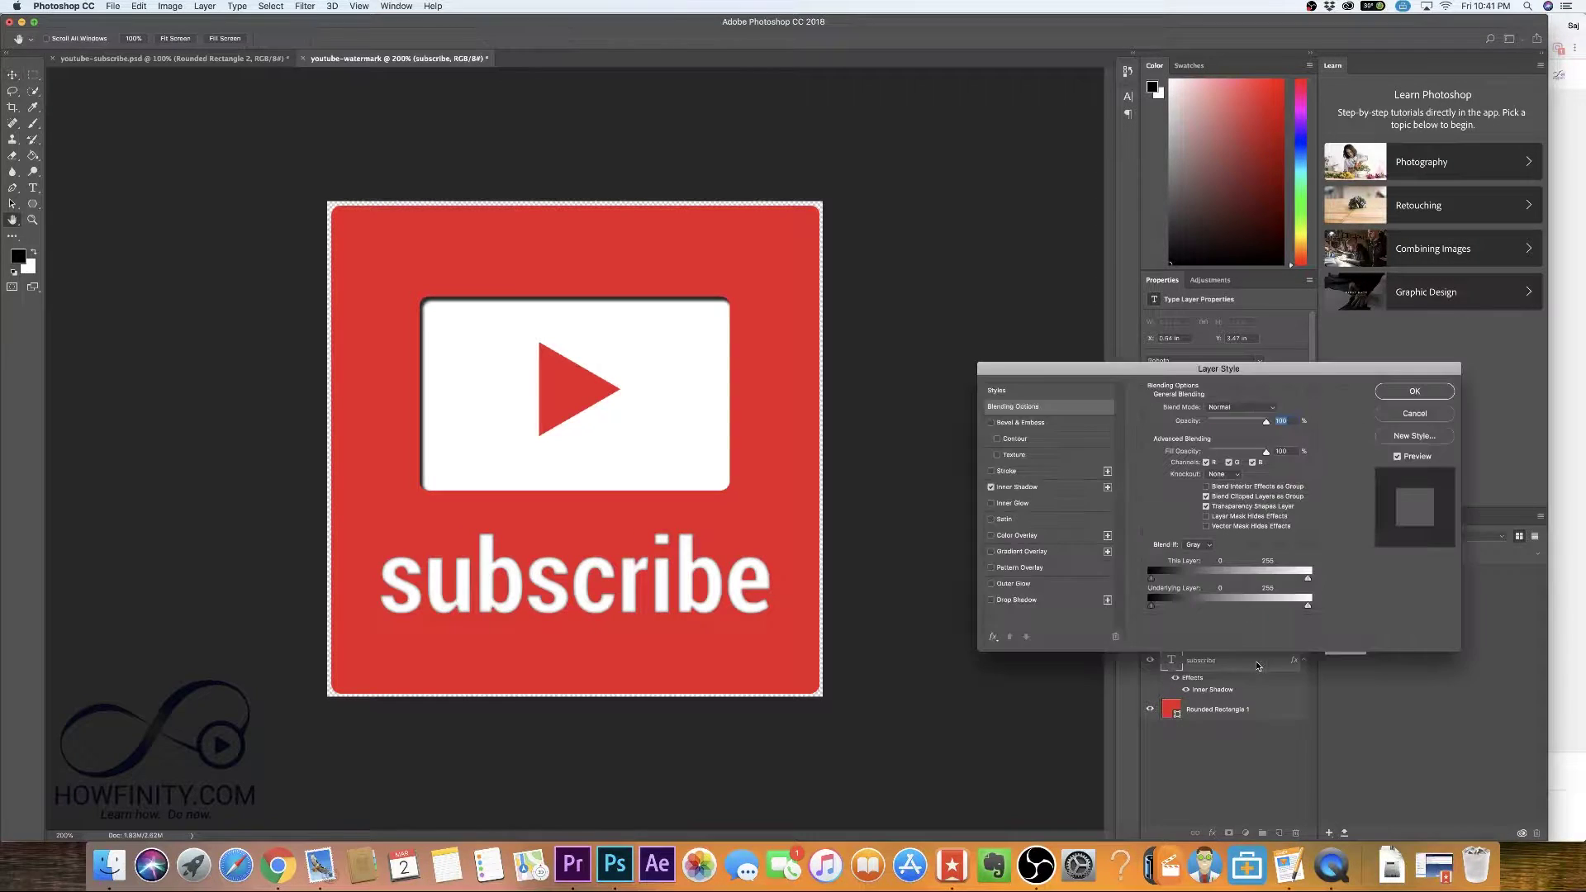
{"action": "left_click", "coordinate": [991, 423]}
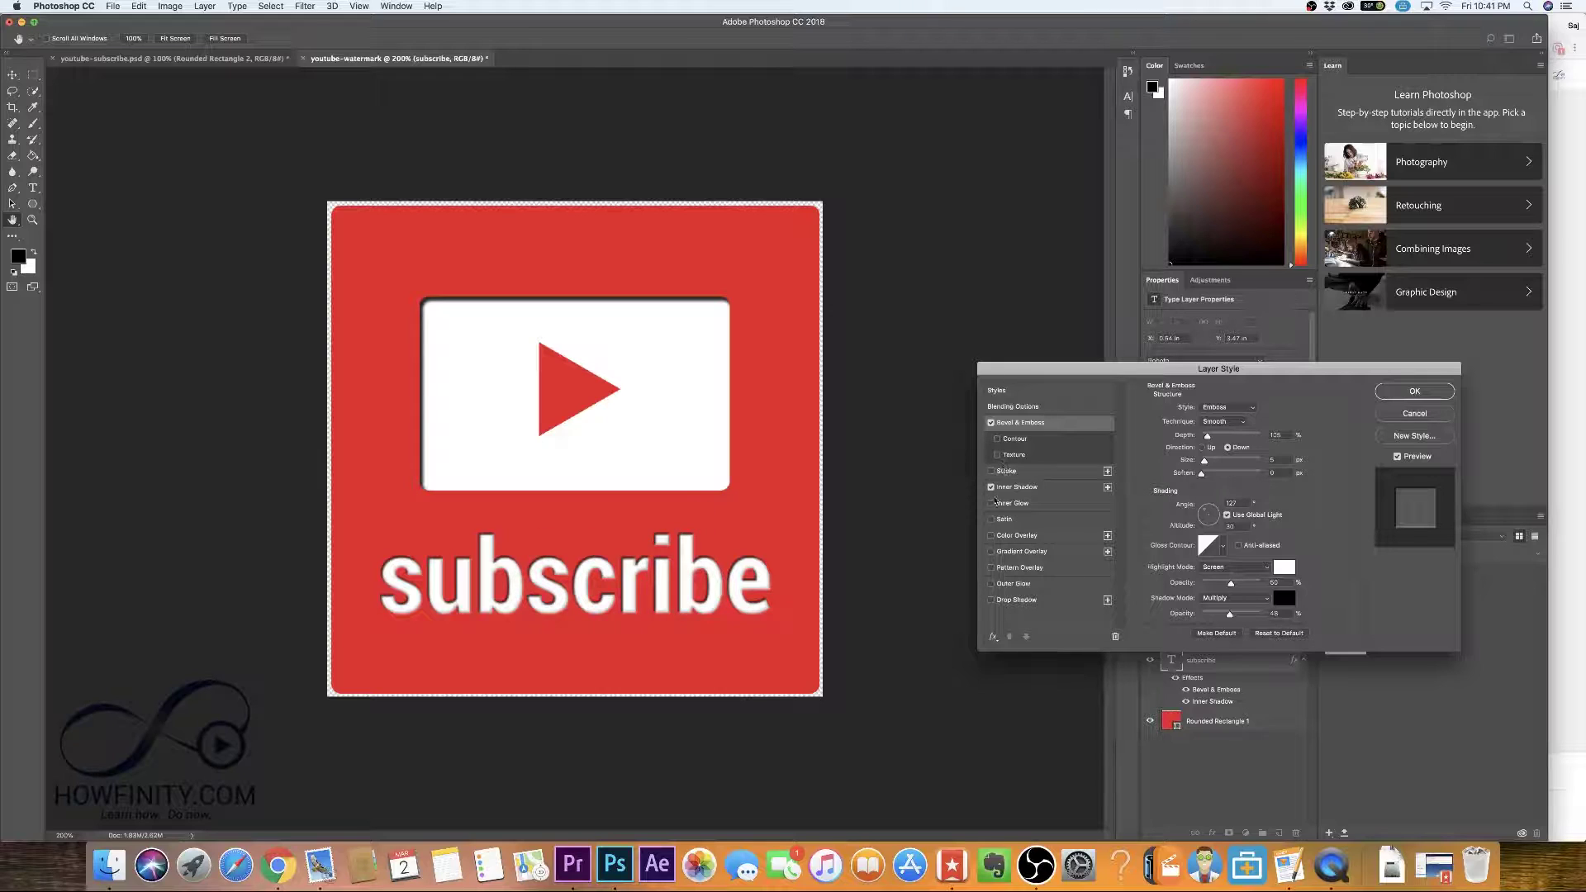
{"action": "left_click", "coordinate": [991, 489]}
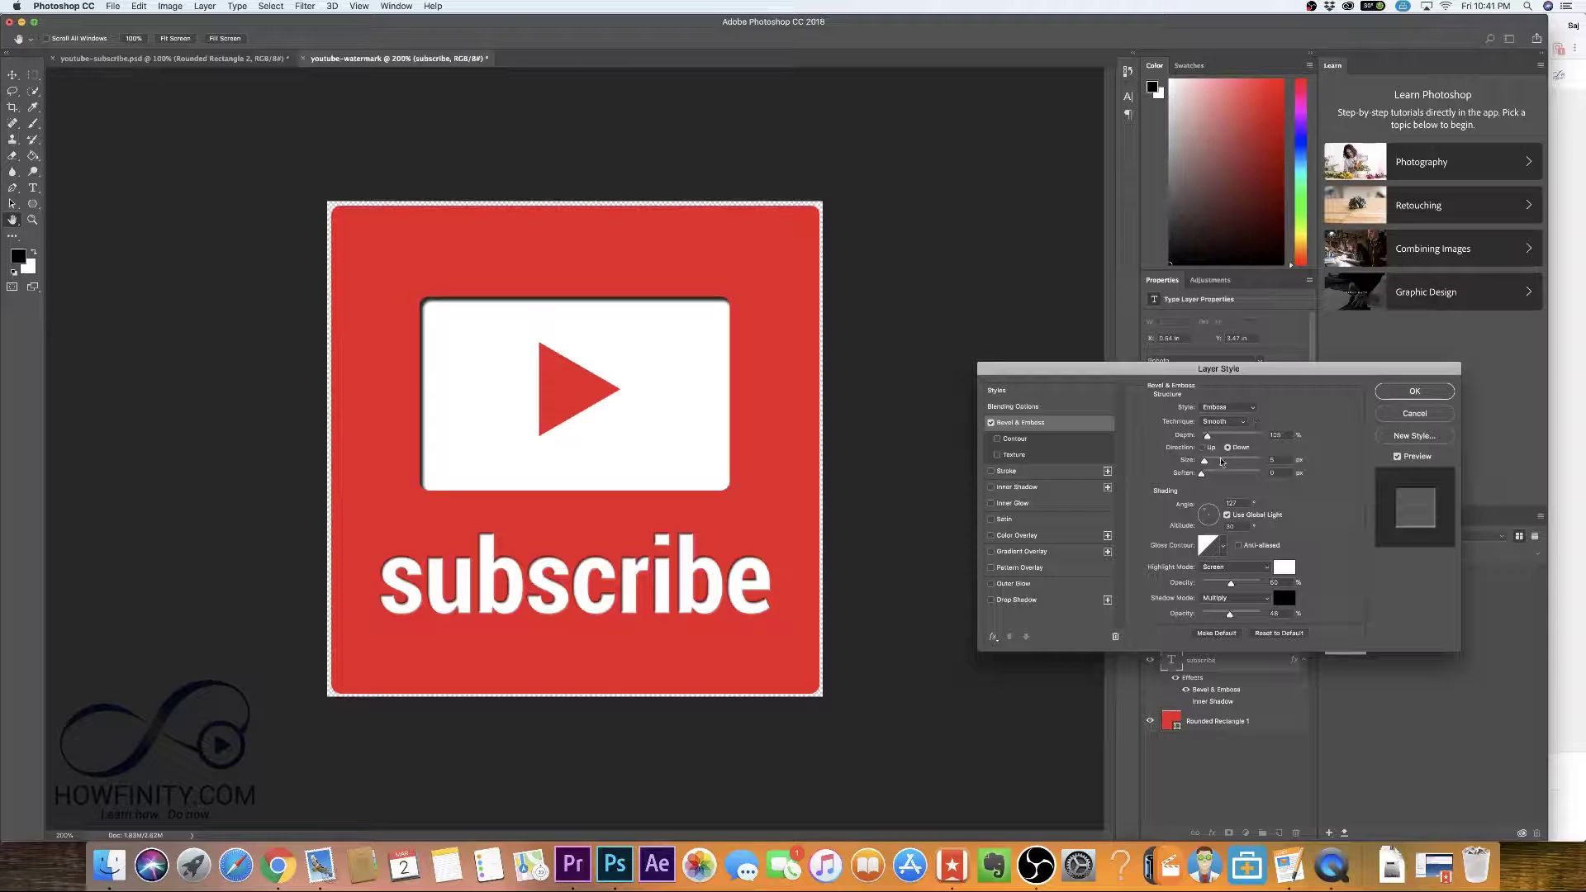
{"action": "left_click", "coordinate": [1416, 391]}
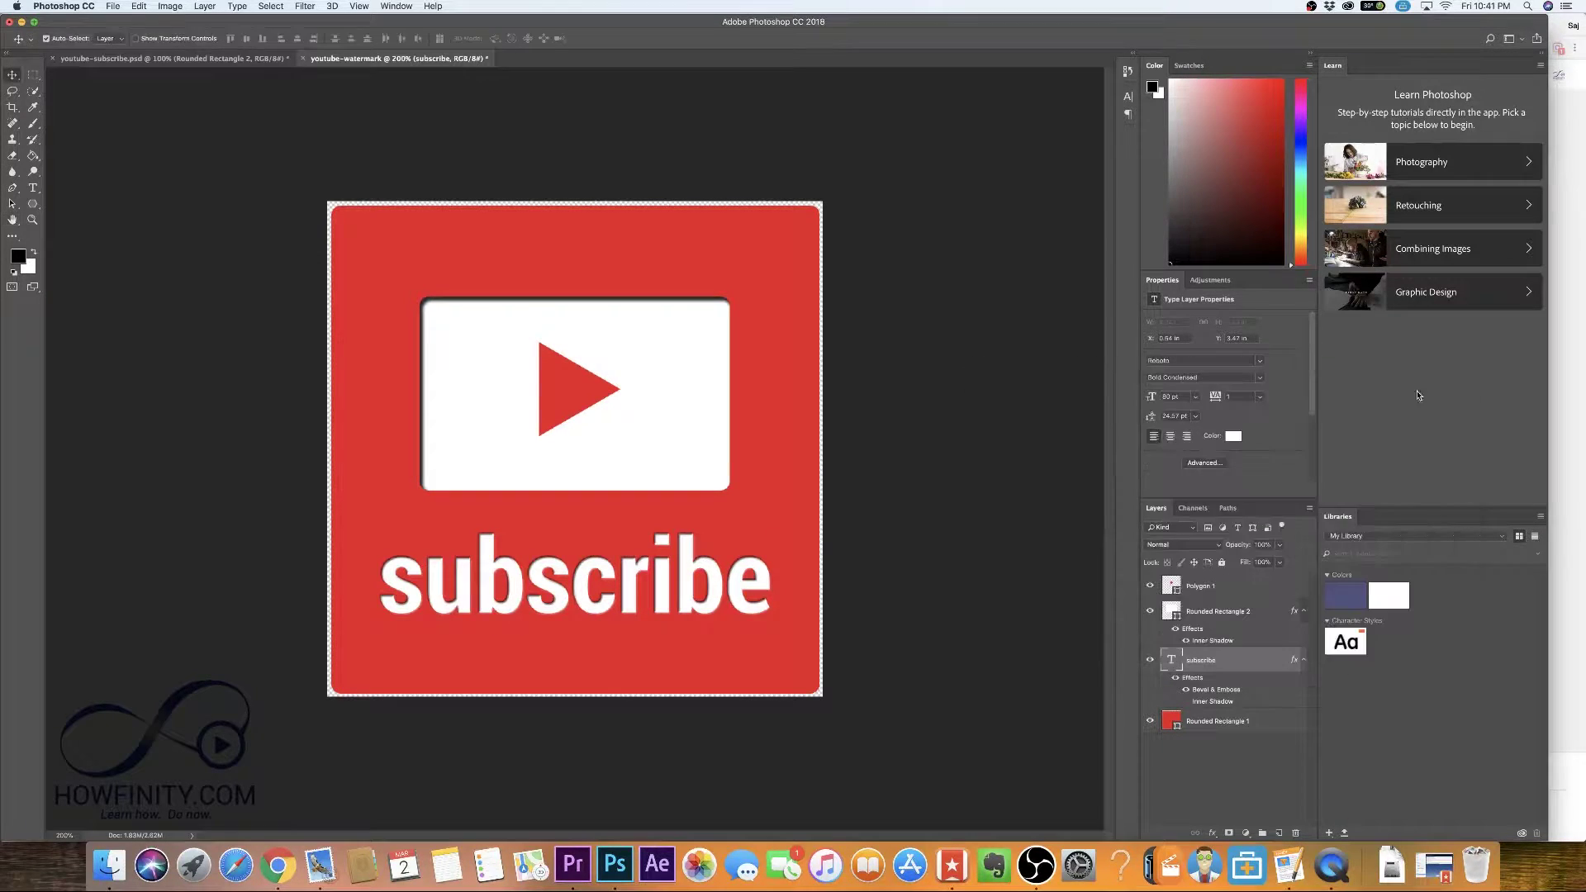
- Copy Rounded Rectangle 2's inner shadow layer style and paste it onto the Polygon 1 play triangle
{"action": "right_click", "coordinate": [1265, 612]}
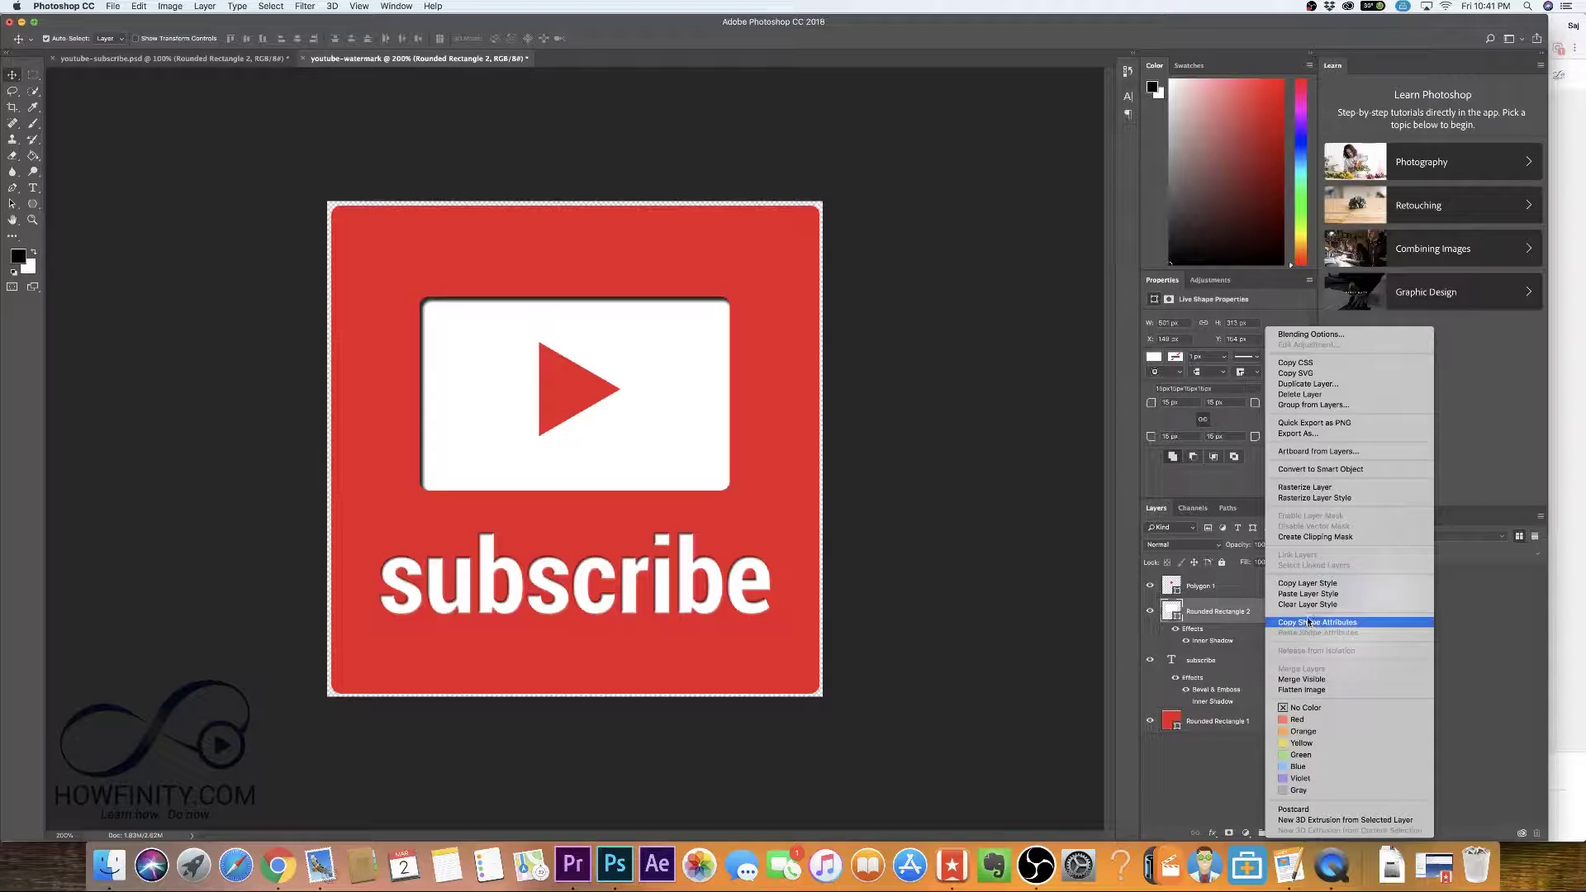
{"action": "left_click", "coordinate": [1308, 589]}
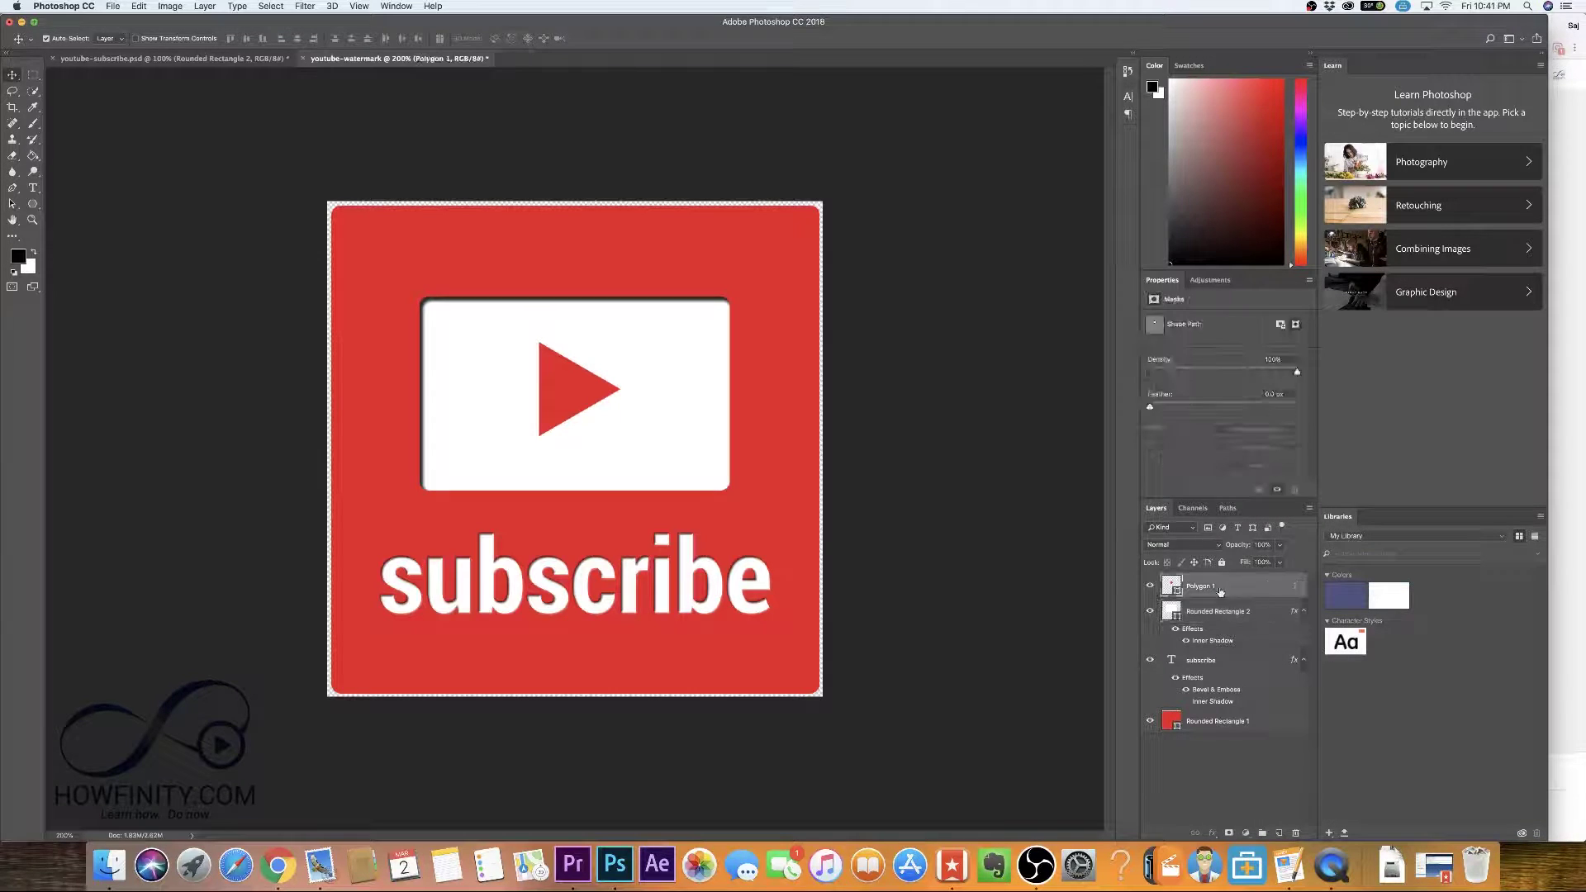
{"action": "left_click", "coordinate": [1242, 588]}
{"action": "left_click", "coordinate": [1151, 586]}
{"action": "left_click", "coordinate": [1150, 587]}
{"action": "right_click", "coordinate": [1249, 588]}
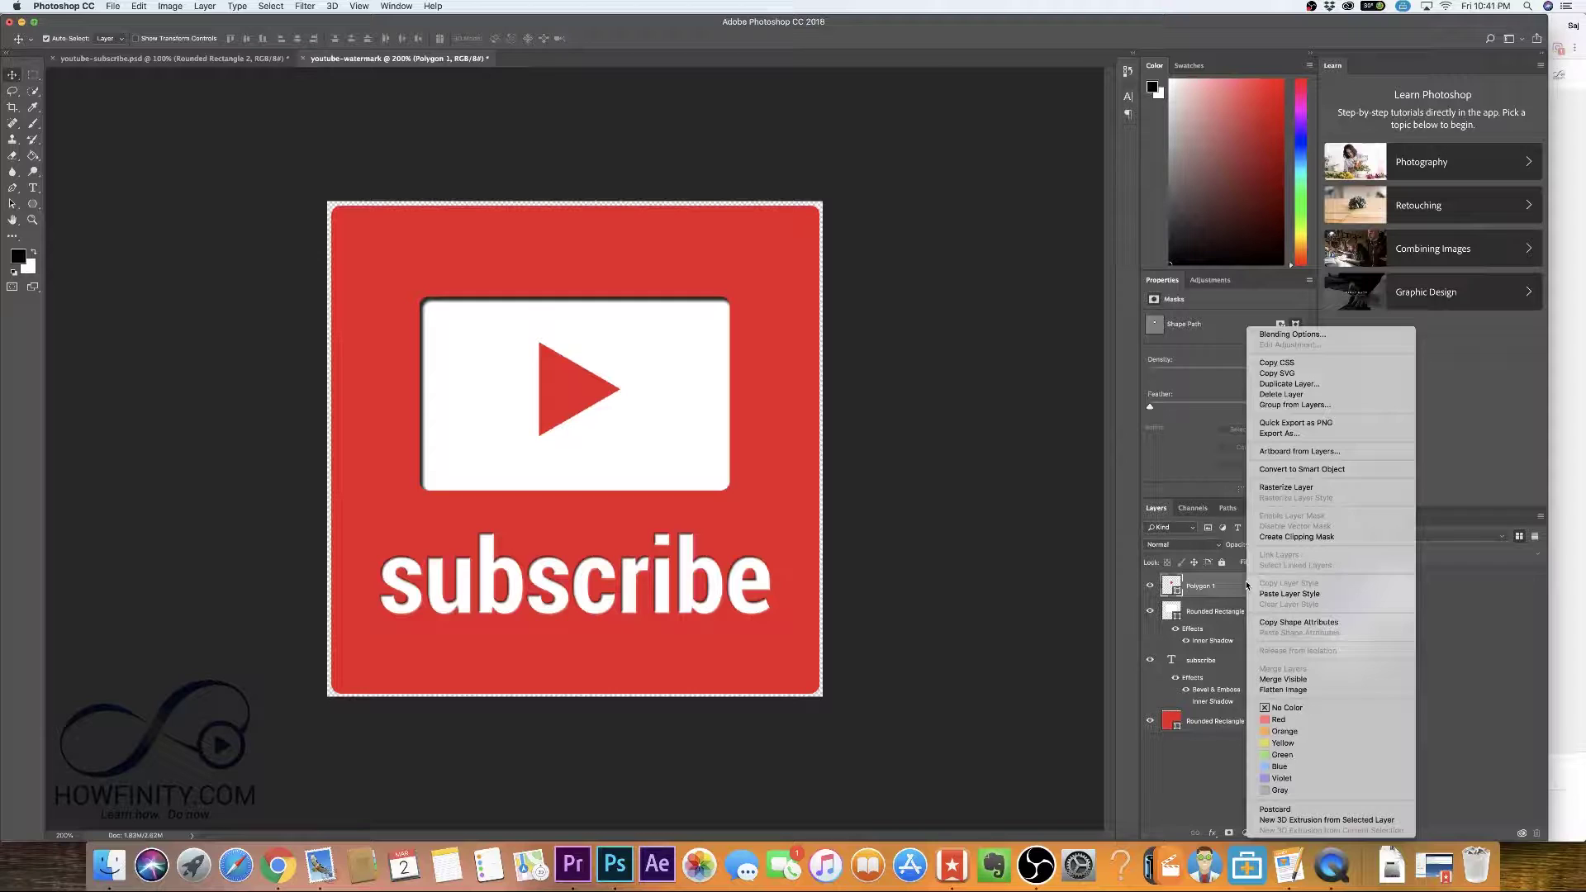
{"action": "left_click", "coordinate": [1289, 594]}
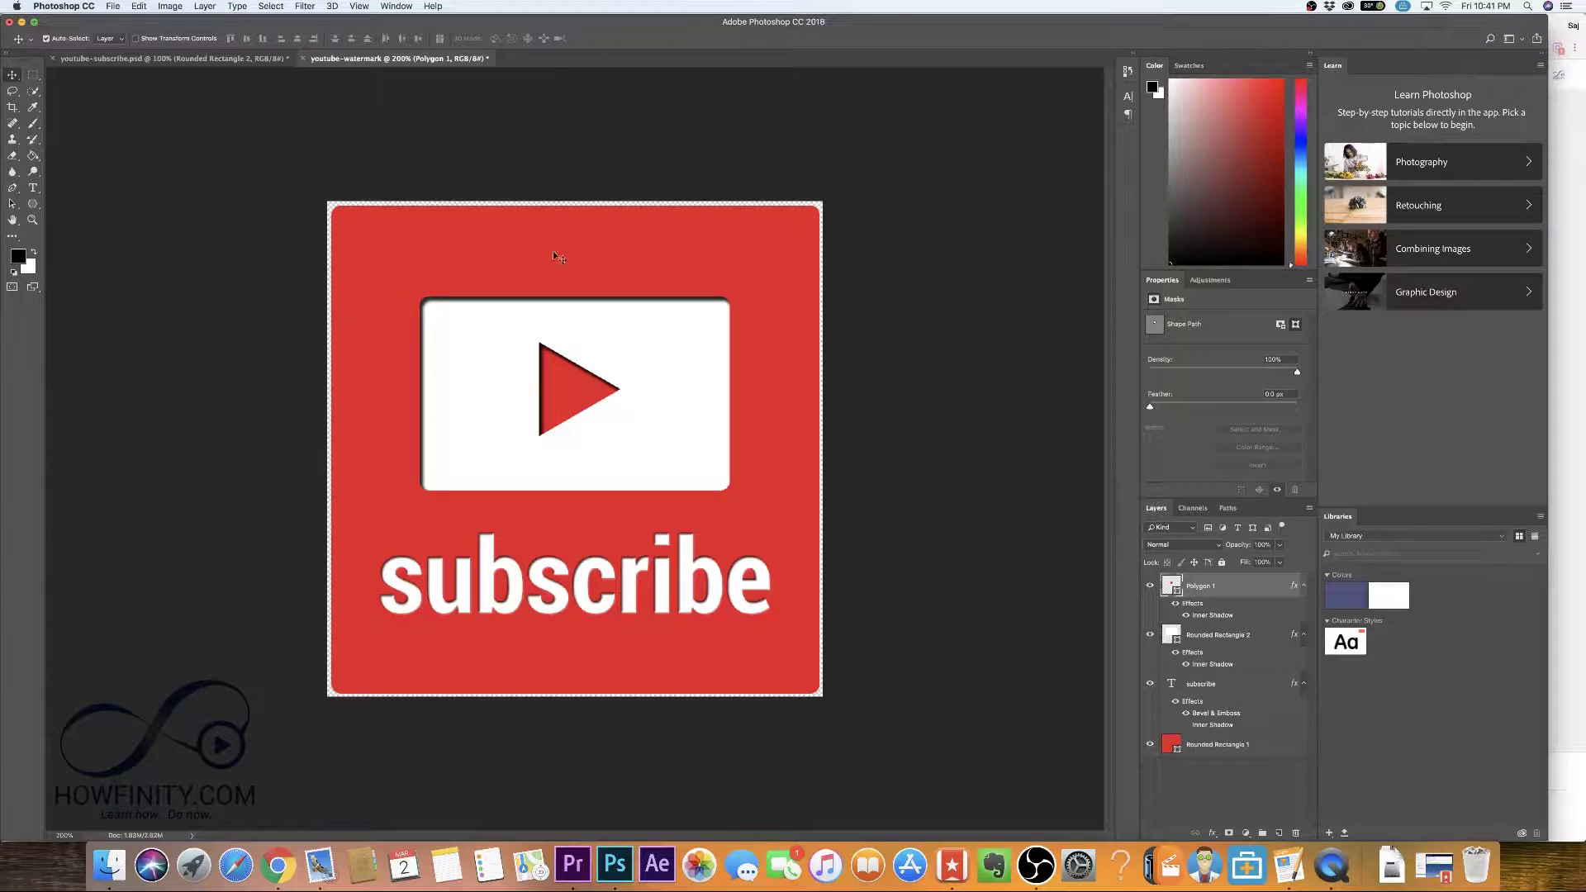
- Quick Export the design as PNG, saving youtube-watermark.png to the Desktop
{"action": "left_click", "coordinate": [113, 7]}
{"action": "mouse_move", "coordinate": [256, 165]}
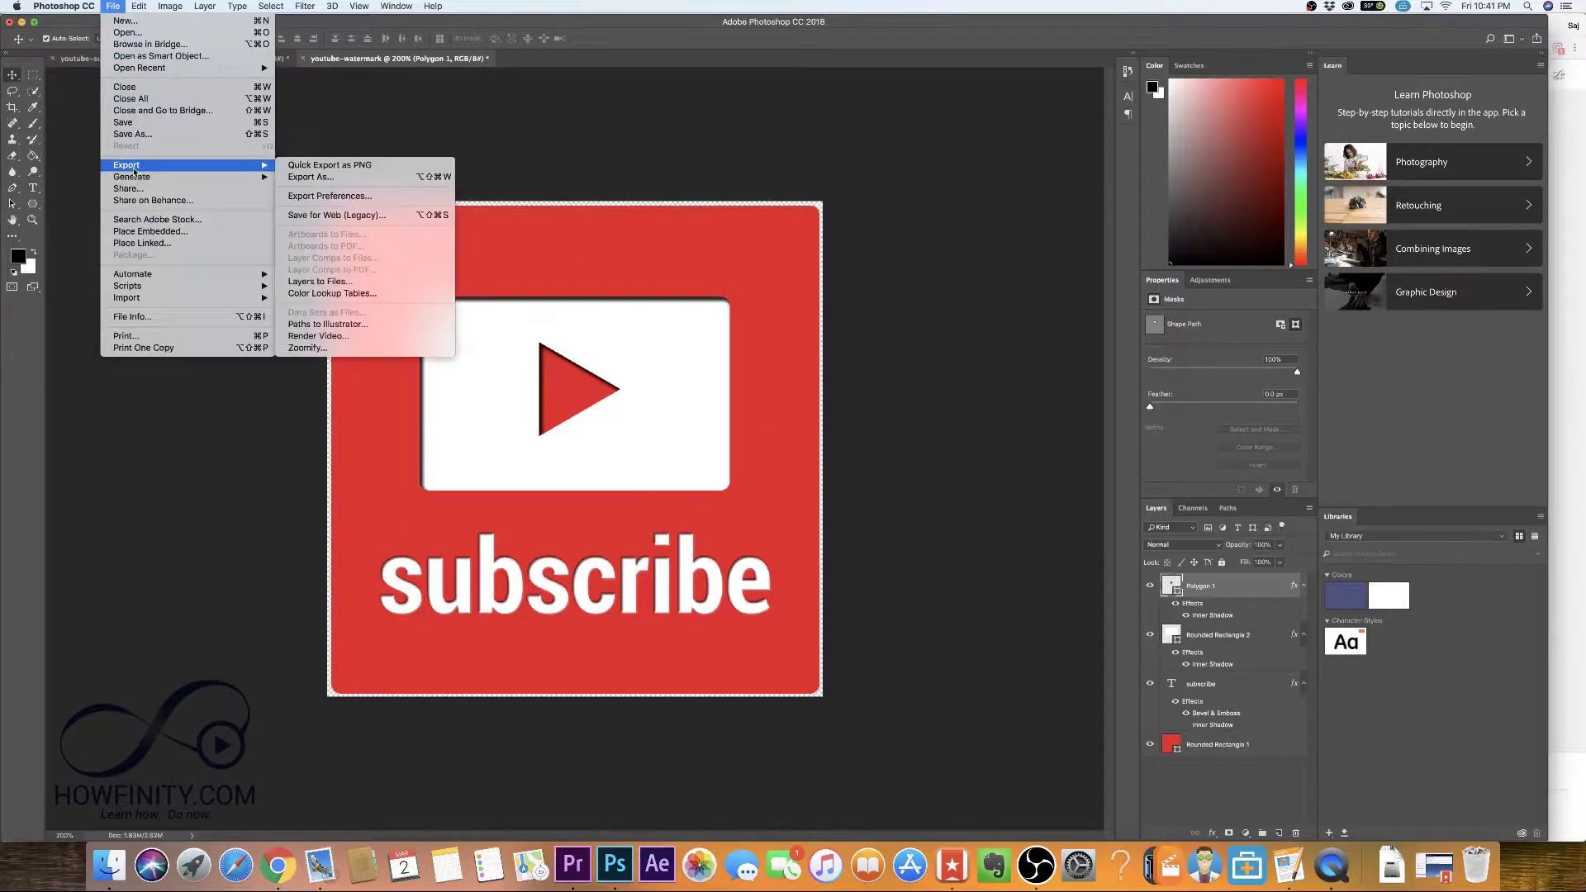
{"action": "left_click", "coordinate": [330, 166]}
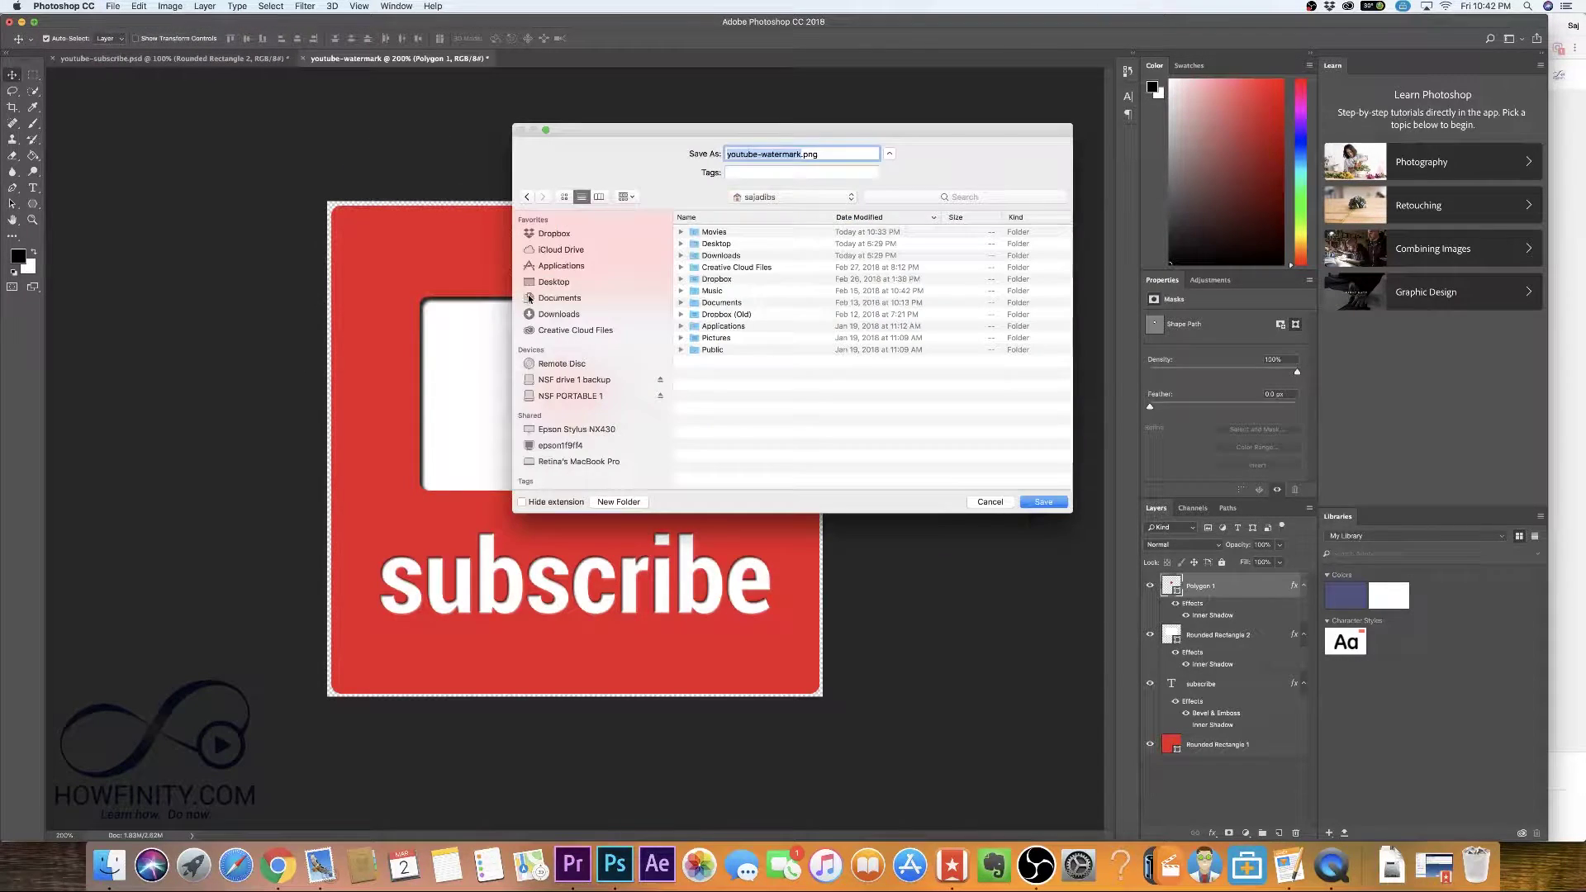
{"action": "scroll", "coordinate": [643, 316], "scroll_direction": "down", "scroll_amount": 1}
{"action": "left_click", "coordinate": [560, 281]}
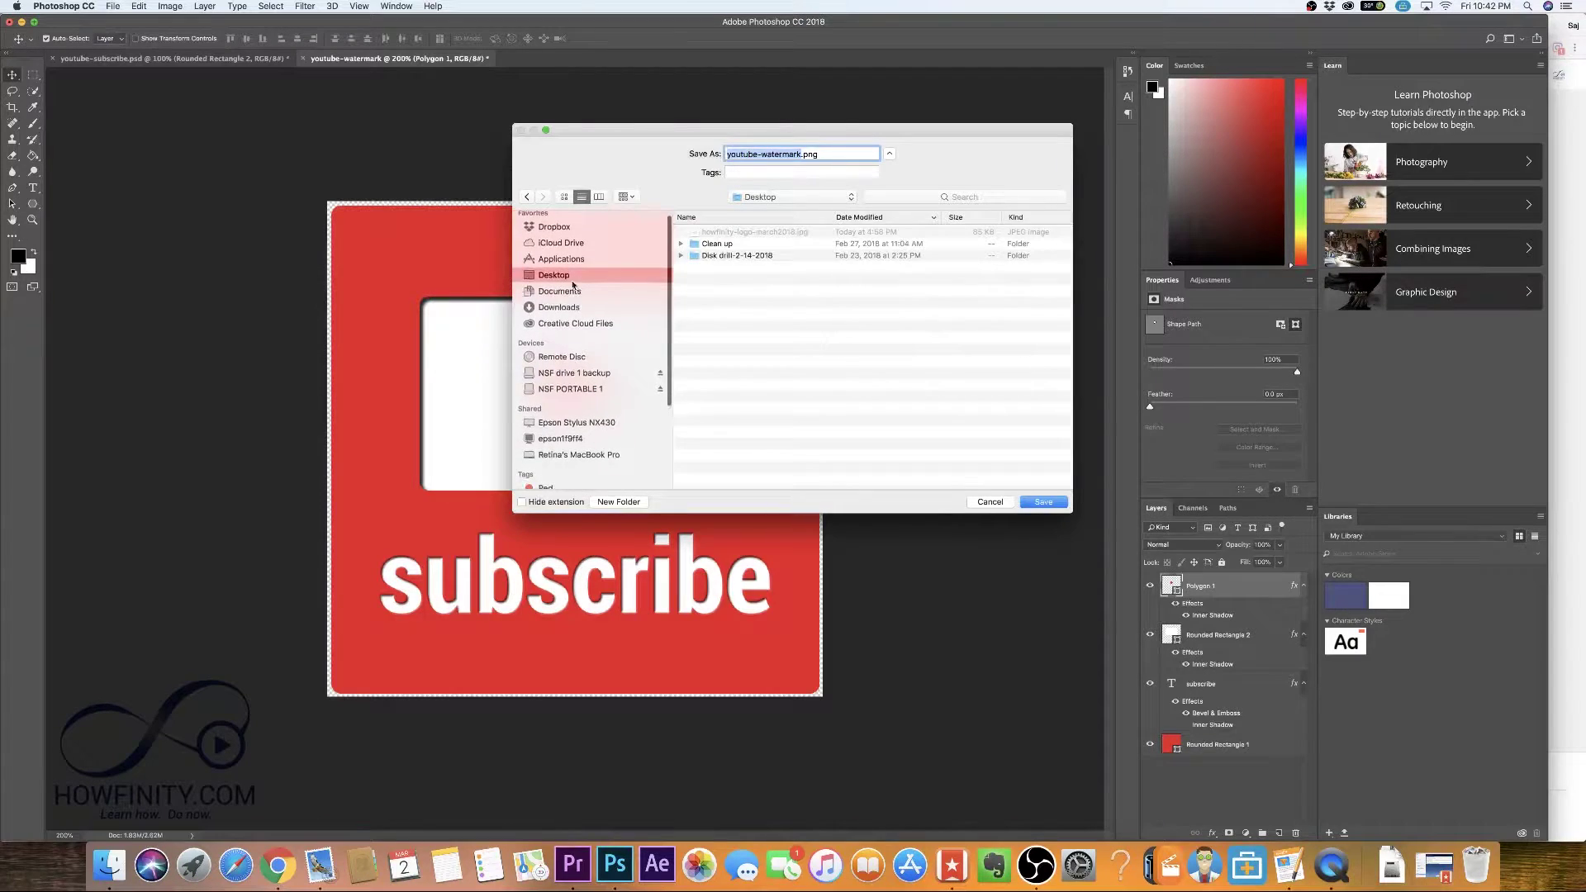
{"action": "scroll", "coordinate": [578, 298], "scroll_direction": "down", "scroll_amount": 2}
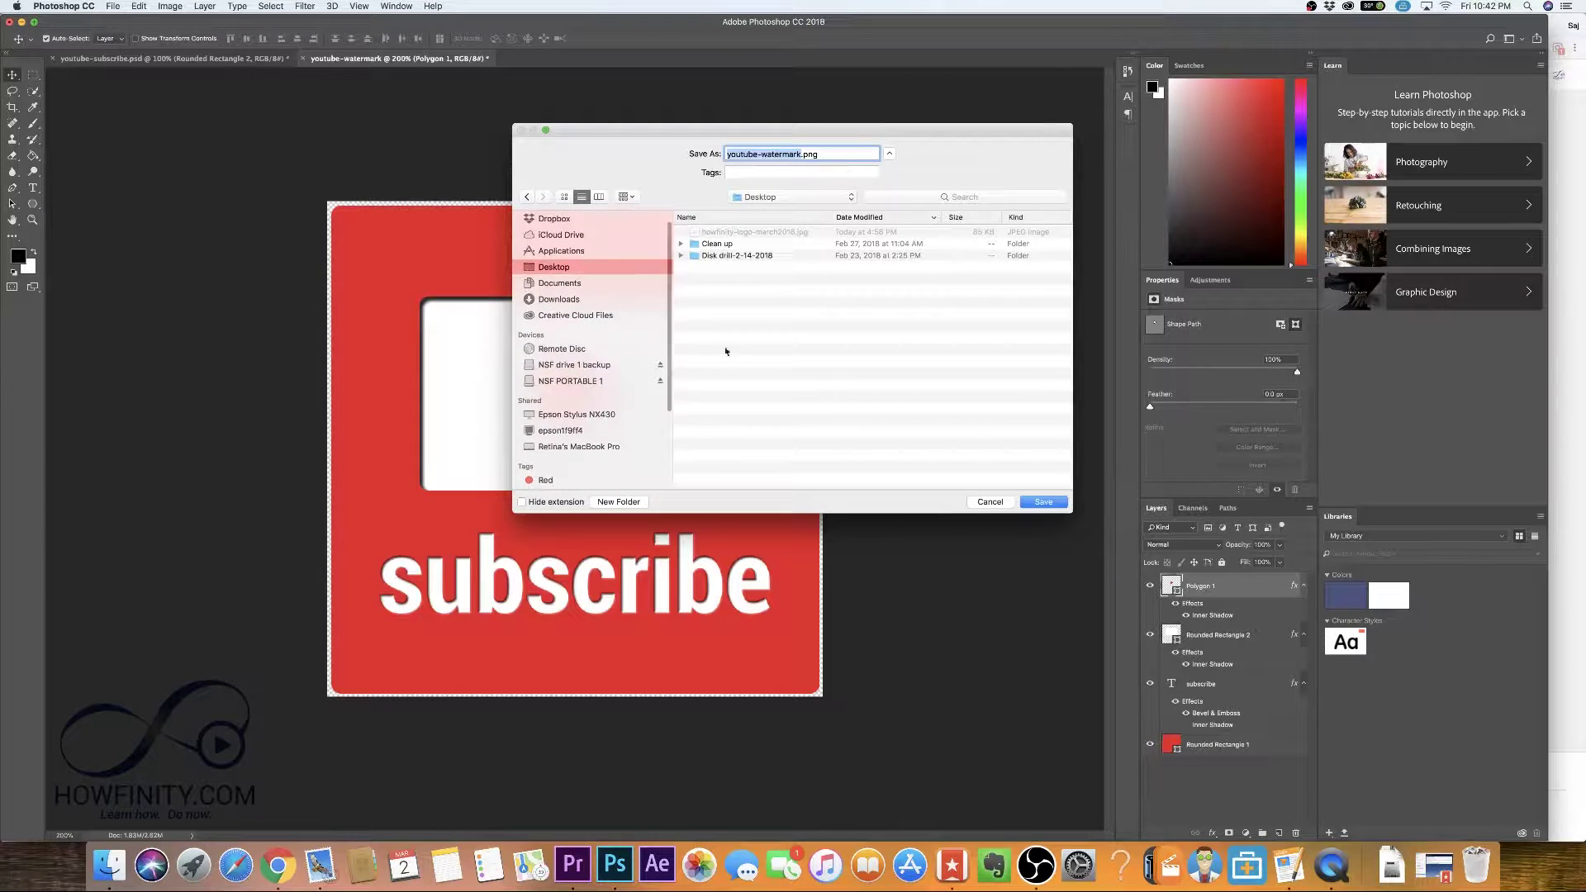
{"action": "left_click", "coordinate": [1044, 502]}
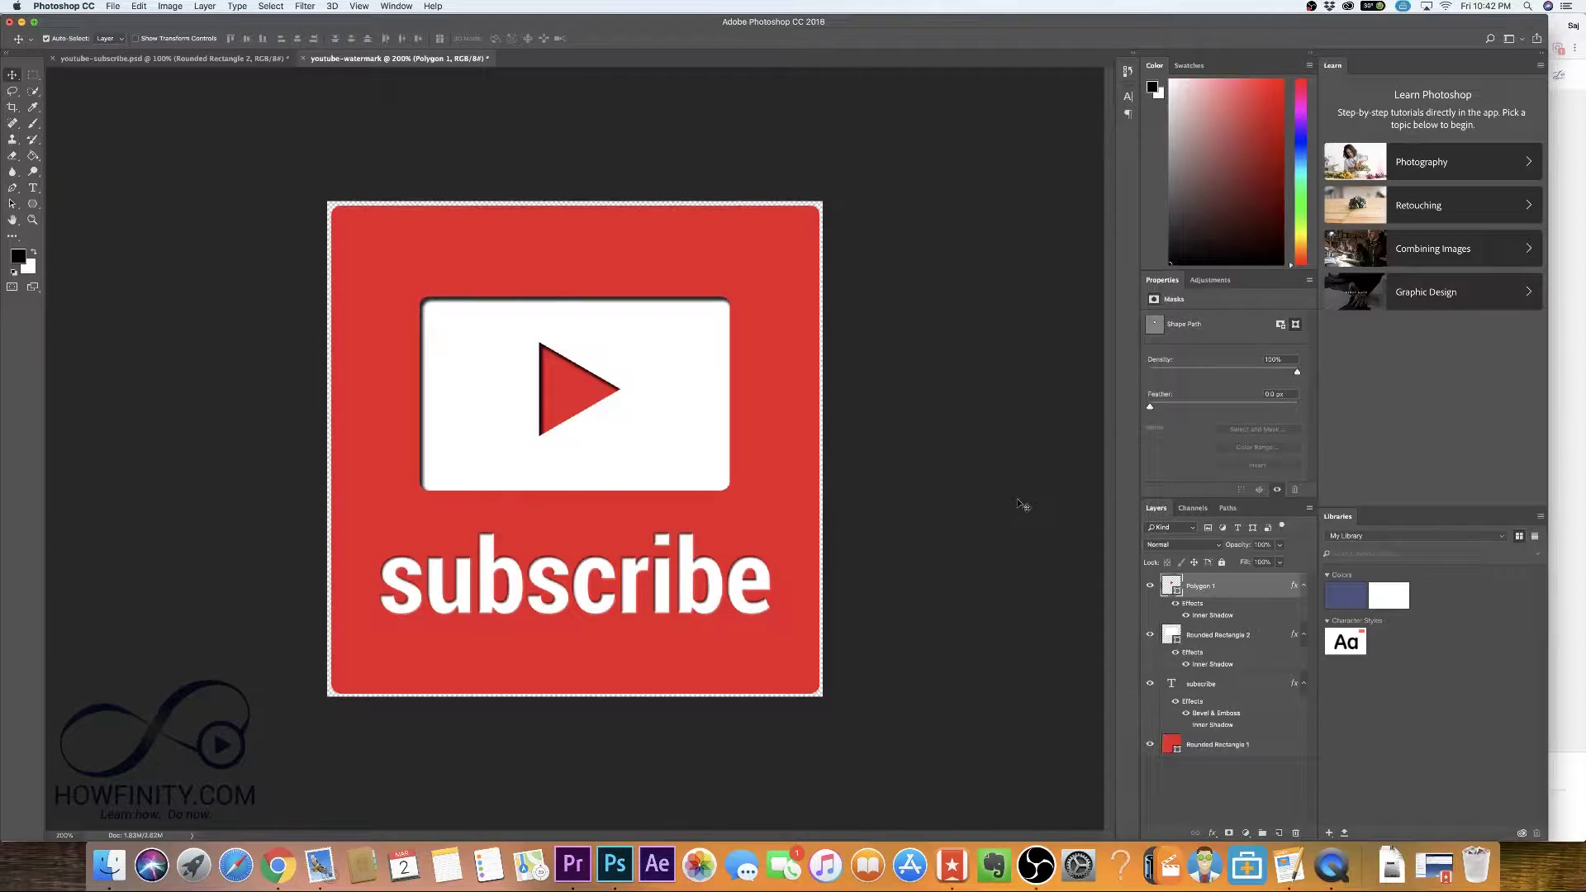
- Open the Desktop in Finder and Quick Look youtube-watermark.png before switching back
{"action": "left_click", "coordinate": [109, 865]}
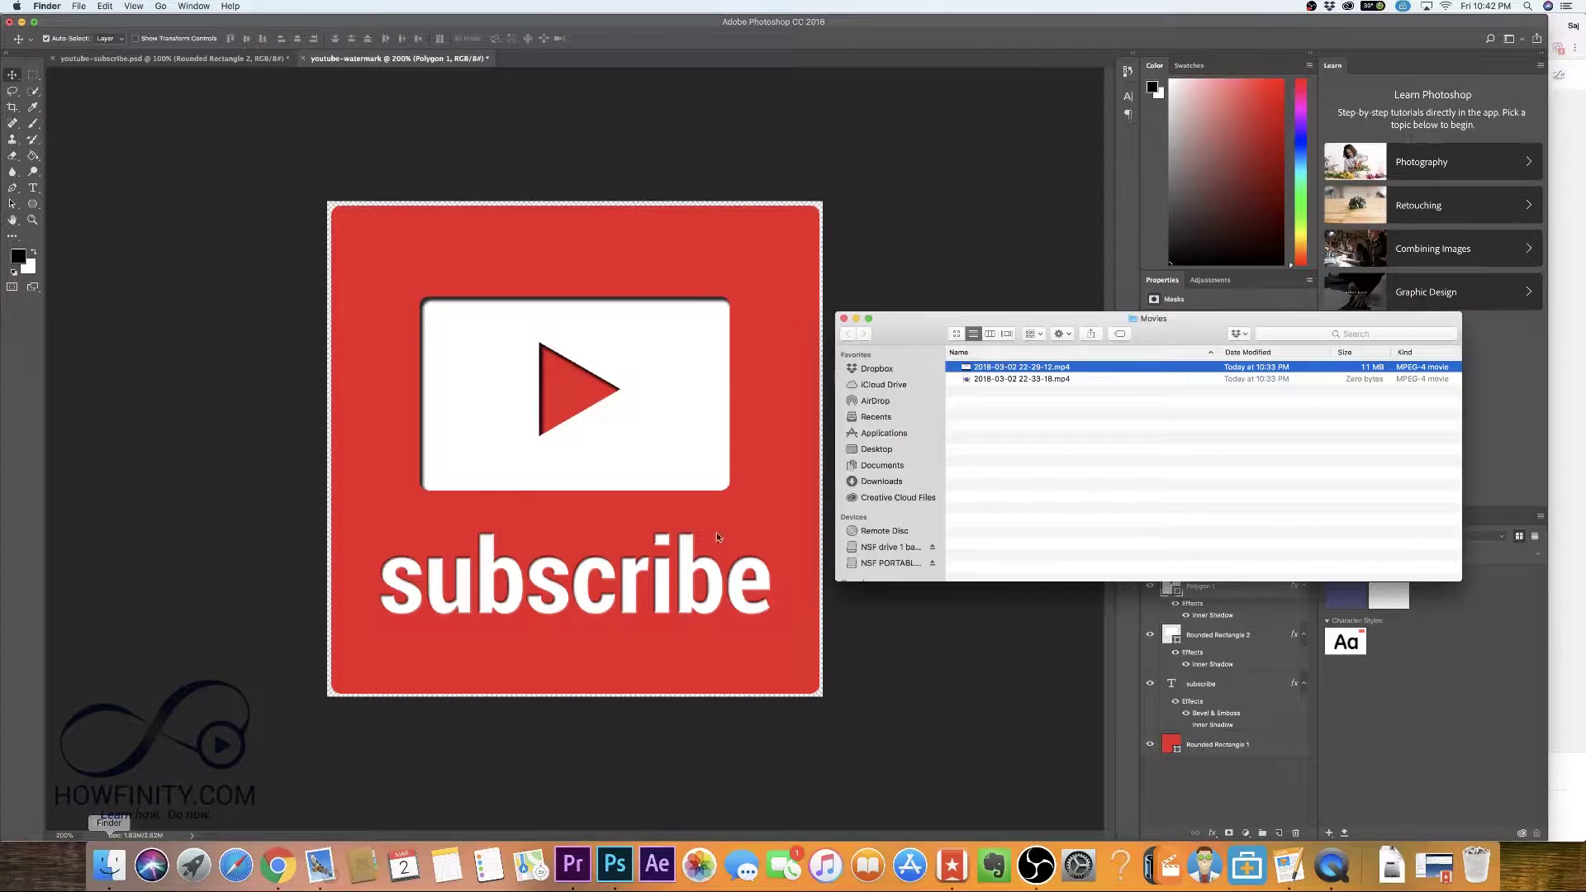
{"action": "left_click", "coordinate": [877, 450]}
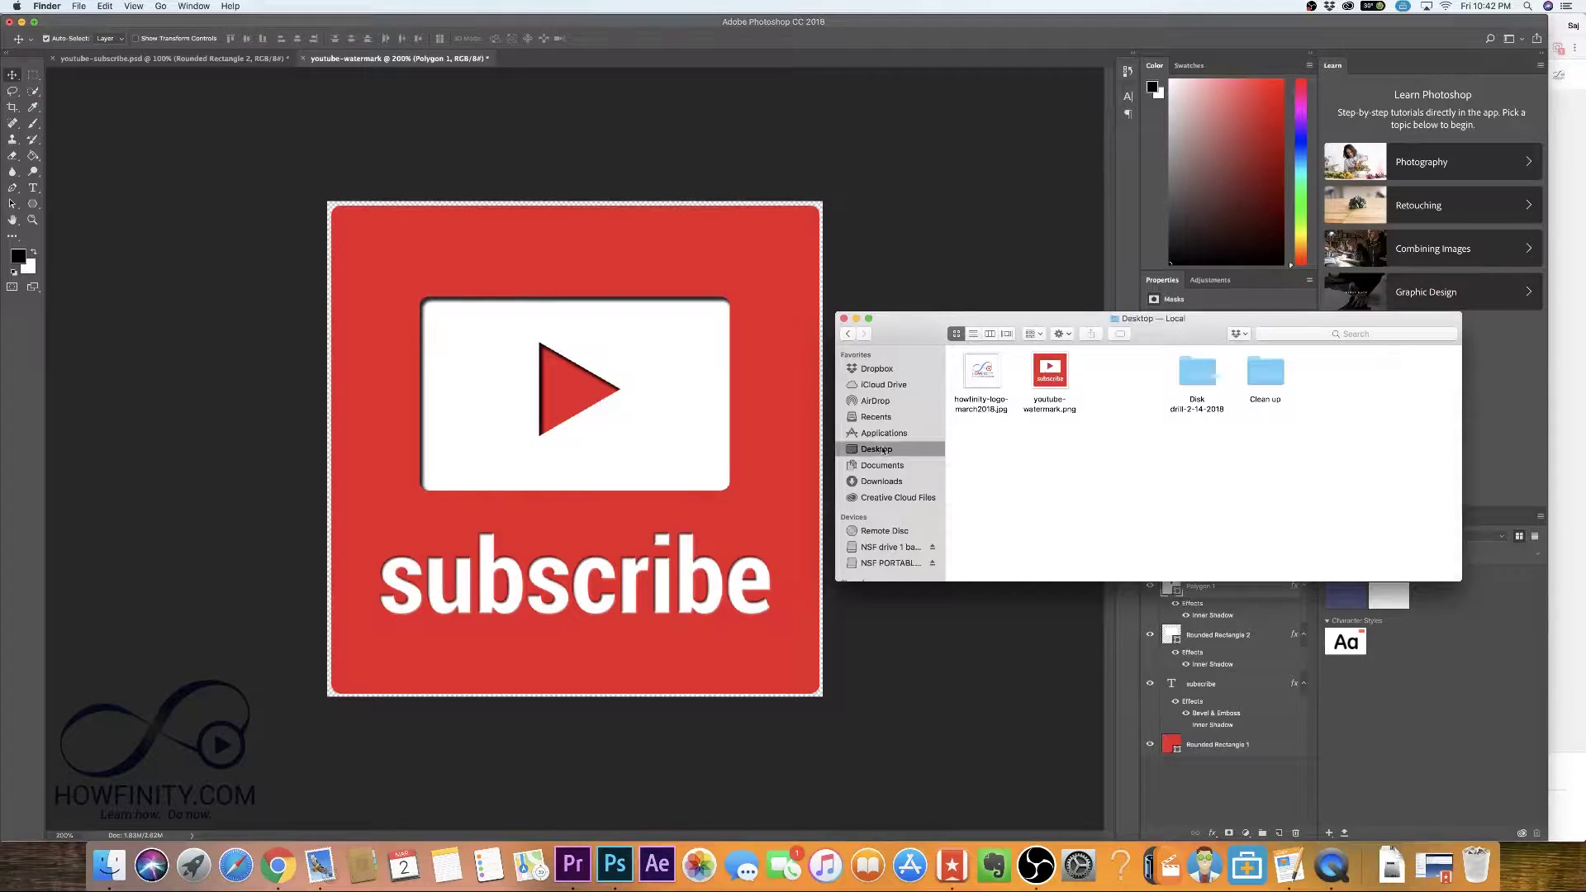
{"action": "left_click", "coordinate": [1044, 375]}
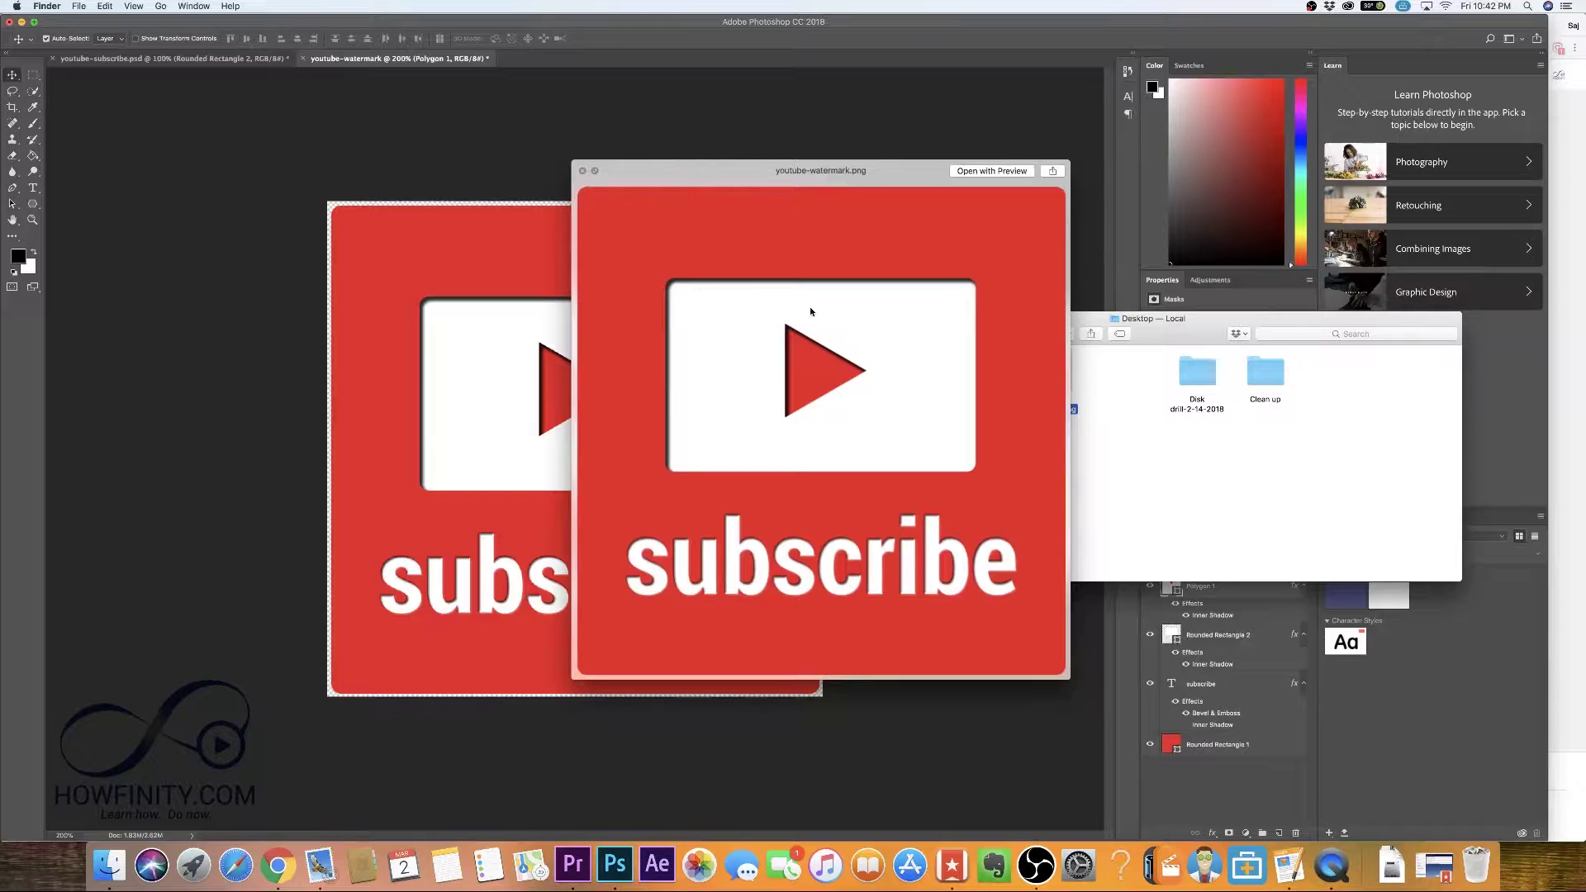
{"action": "key", "text": "space"}
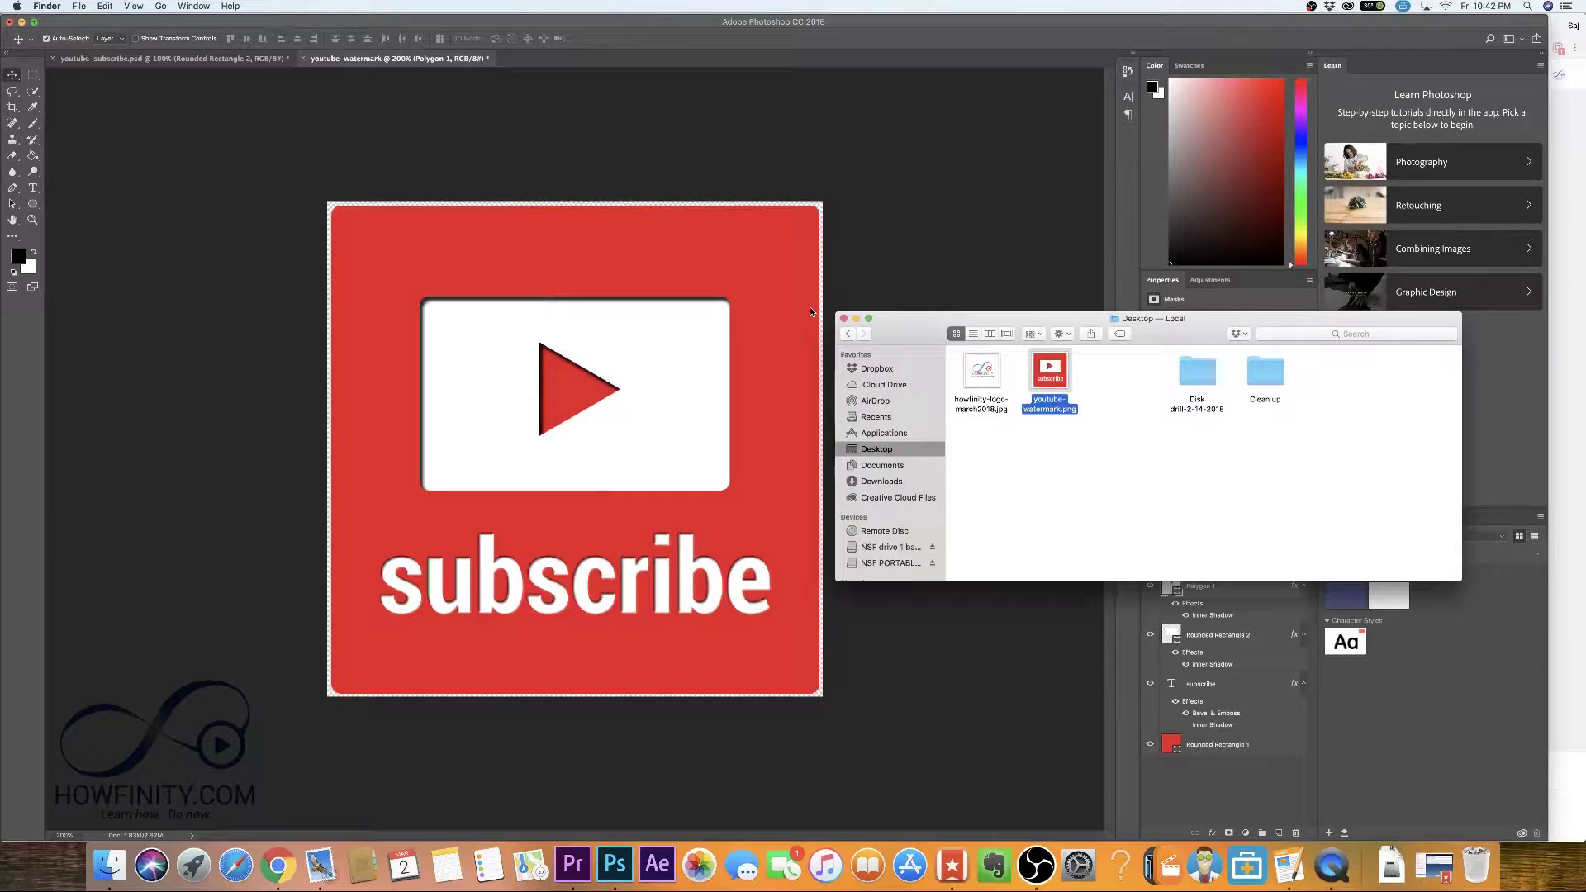
{"action": "key", "text": "super+Tab"}
{"action": "key", "text": "super+Tab"}
{"action": "key", "text": "super+Tab"}
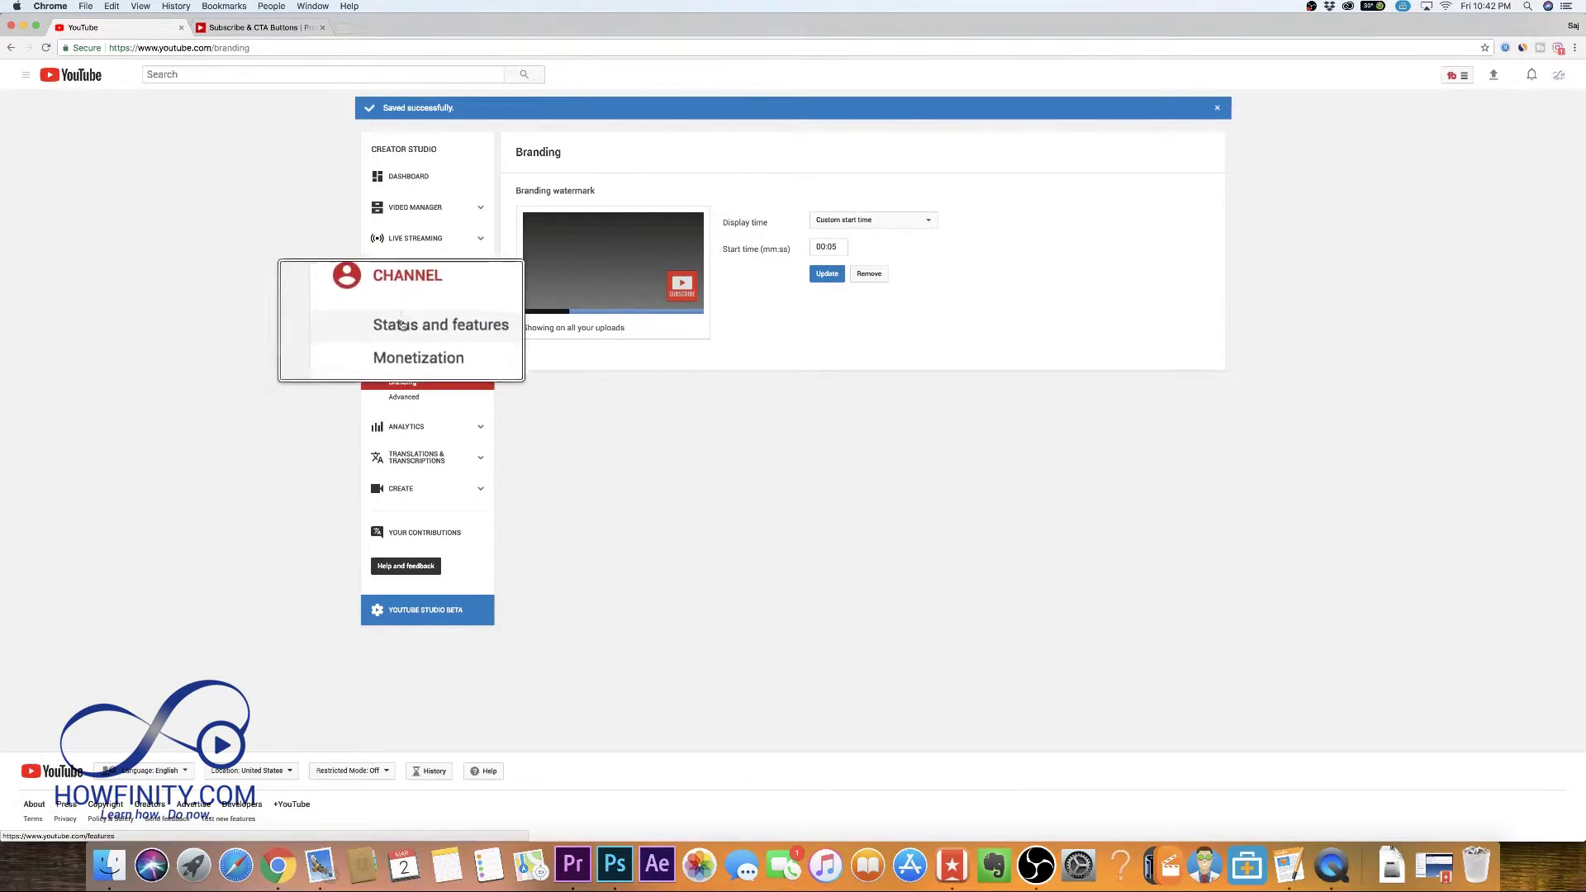
- Open the channel's Branding settings and remove the current watermark
{"action": "left_click", "coordinate": [405, 384]}
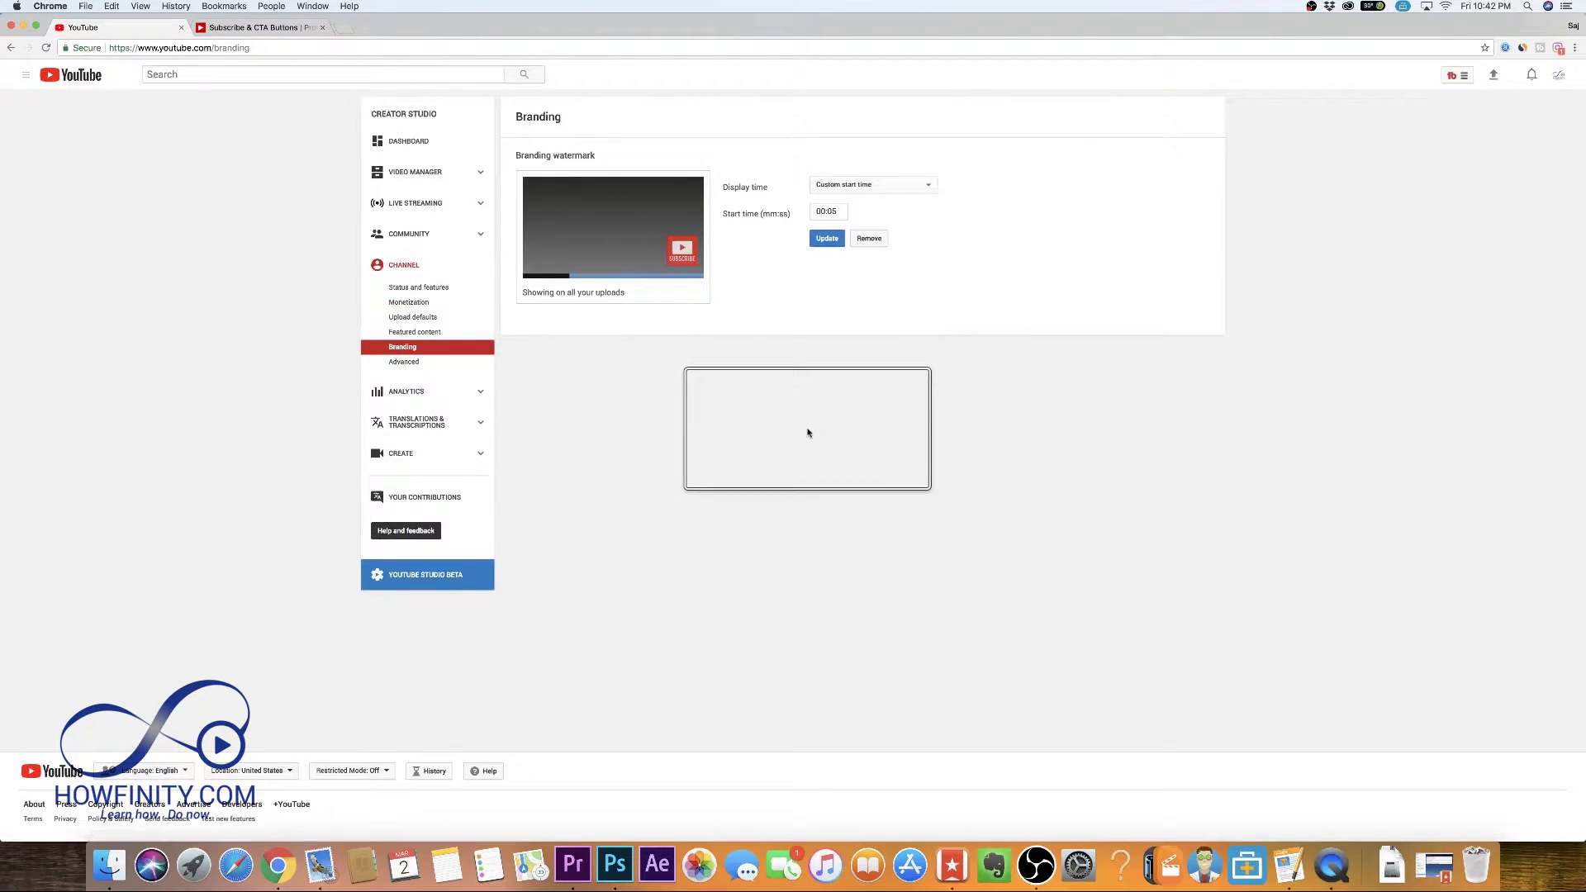
{"action": "left_click", "coordinate": [880, 240]}
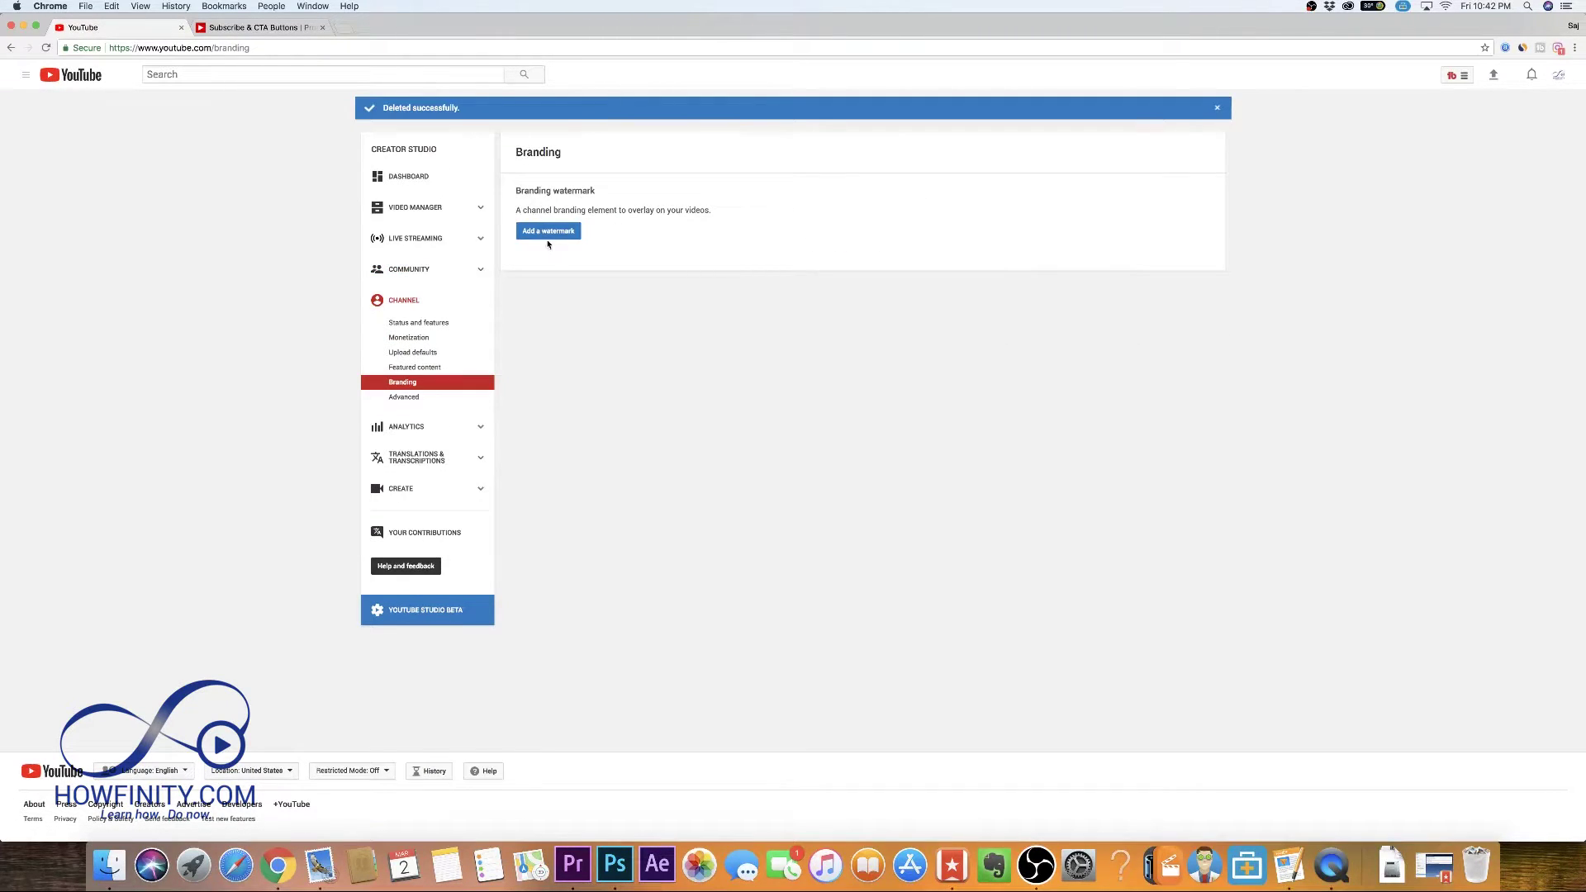
- Add youtube-subscribe.png as a new watermark and save it
{"action": "left_click", "coordinate": [543, 232]}
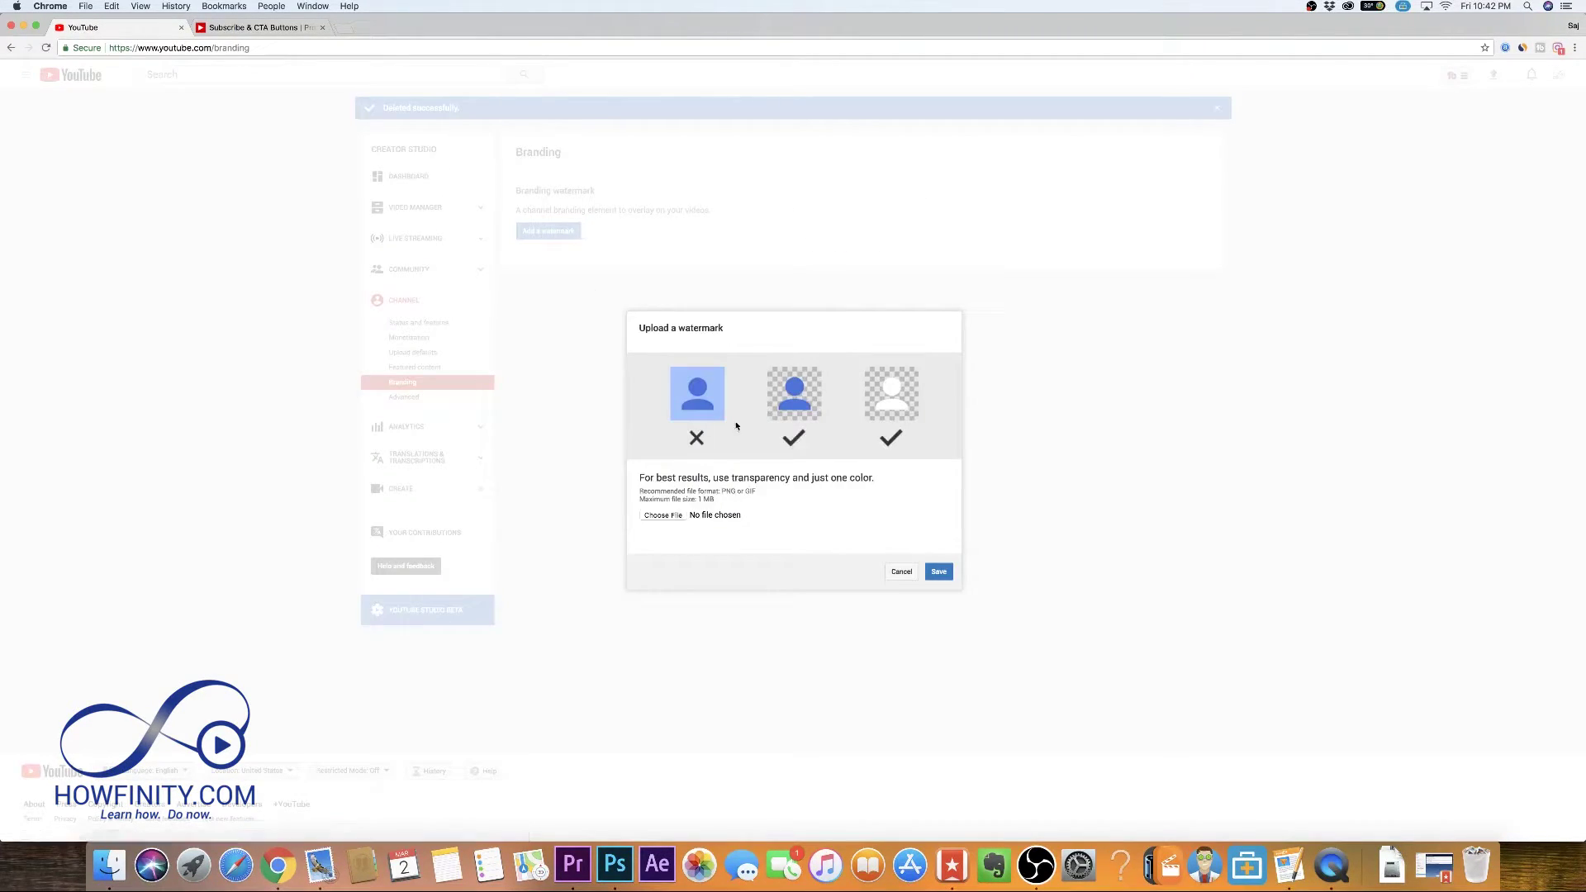
{"action": "left_click", "coordinate": [661, 516]}
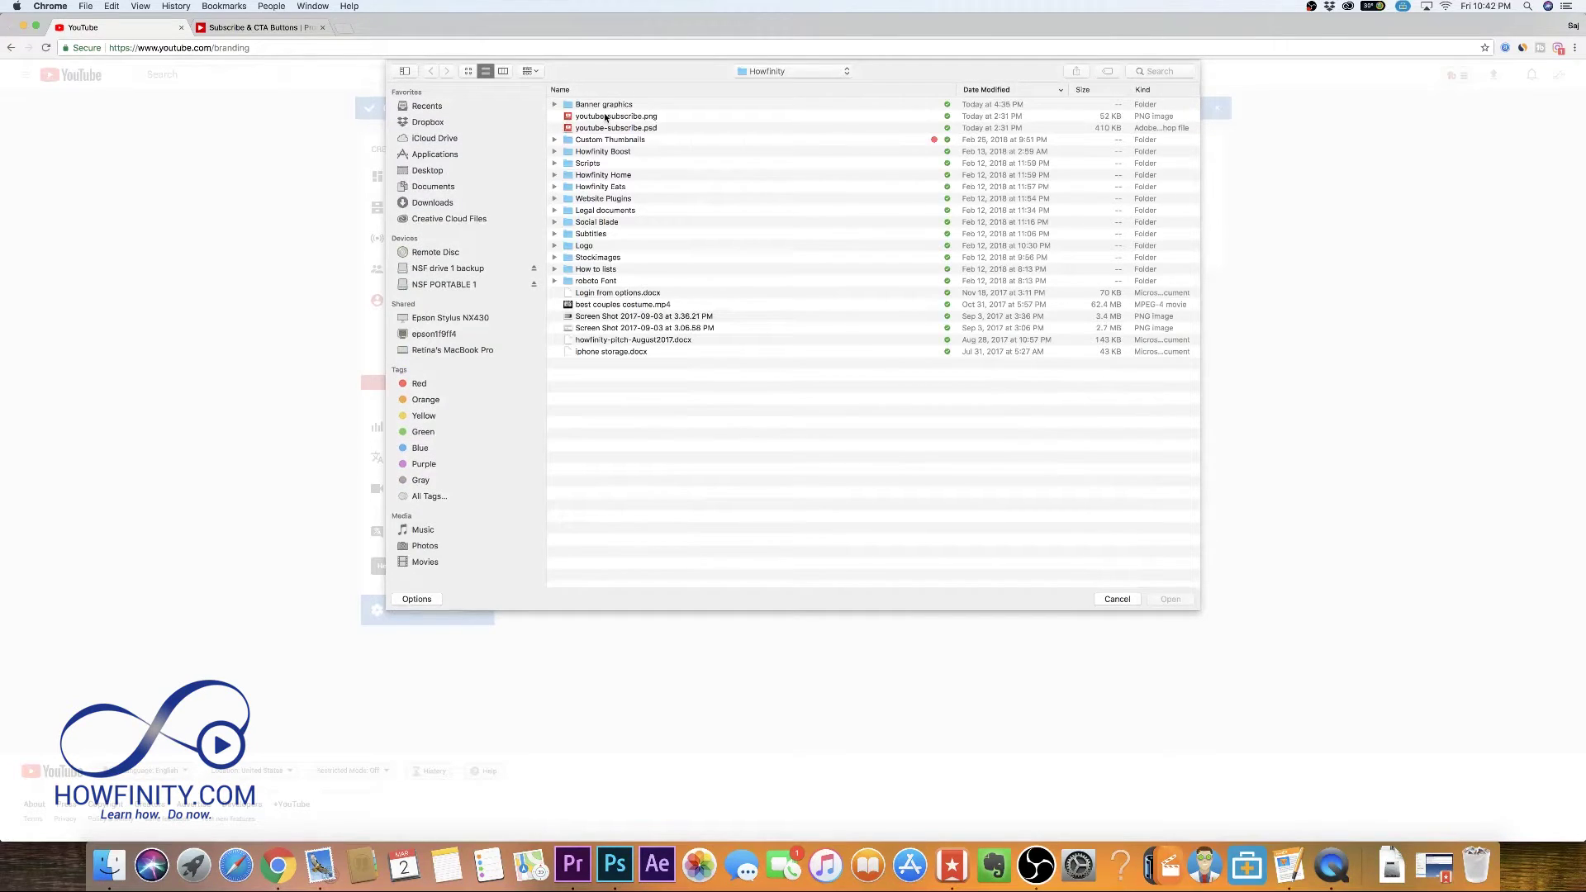
{"action": "left_click", "coordinate": [606, 117]}
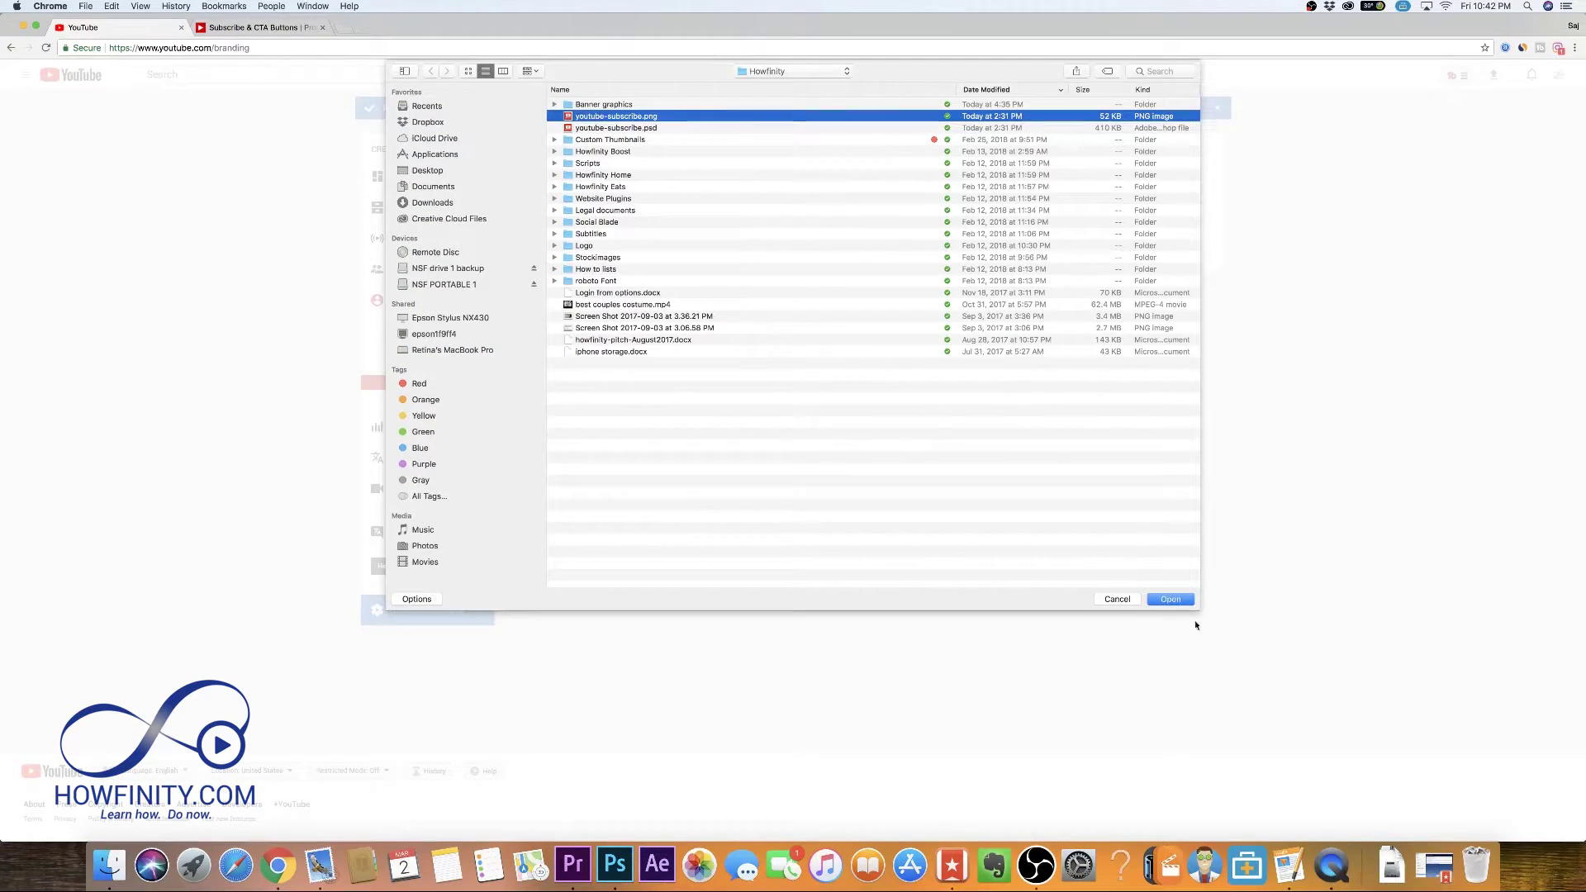
{"action": "left_click", "coordinate": [1158, 601]}
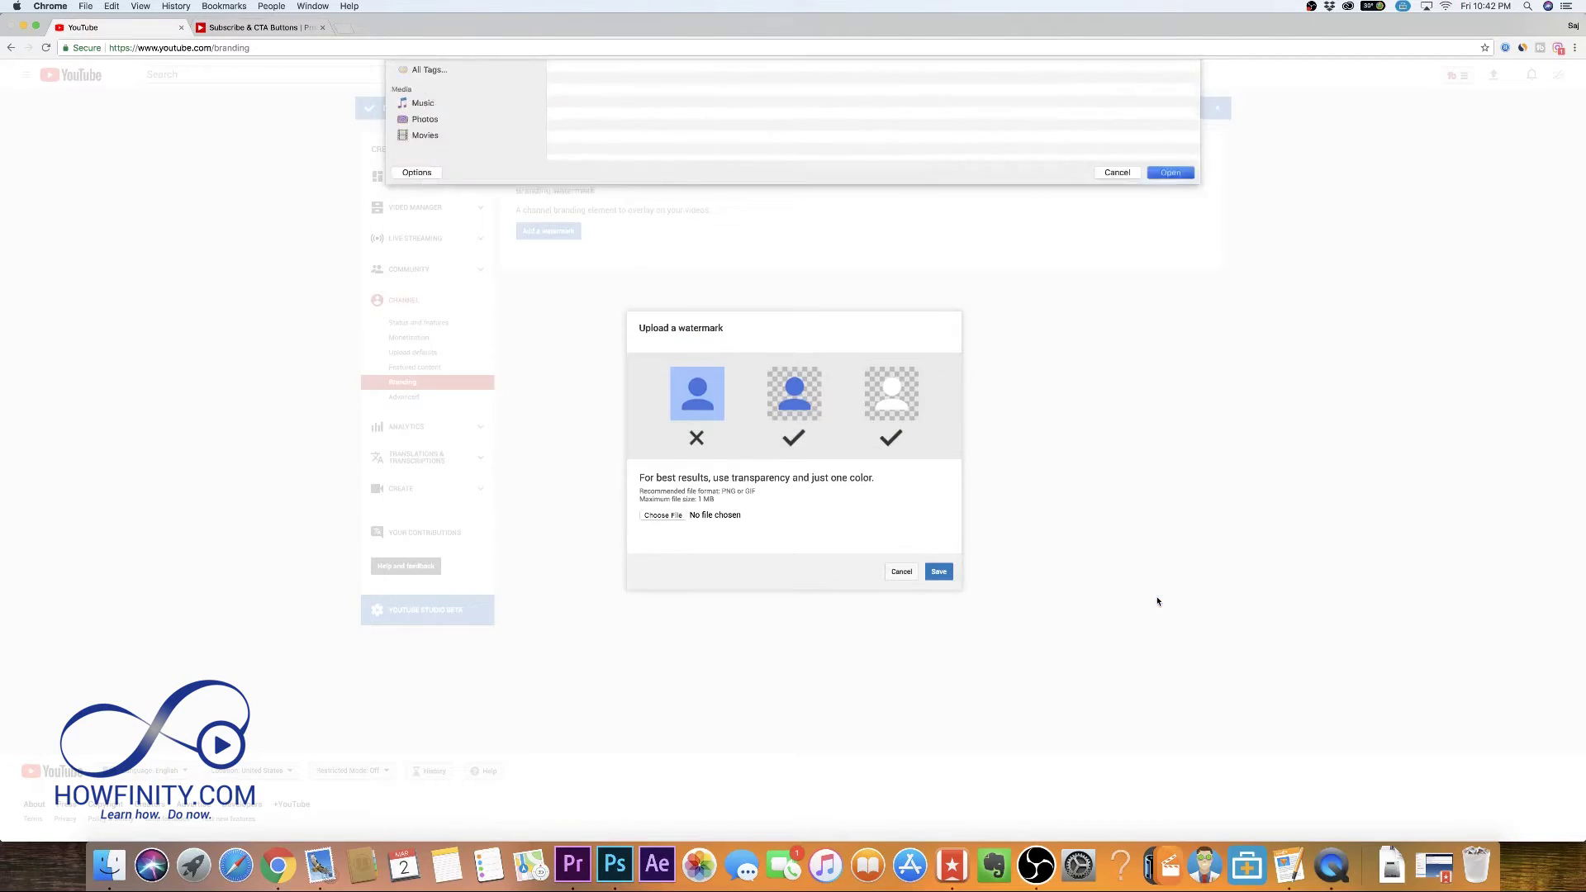
{"action": "left_click", "coordinate": [946, 572]}
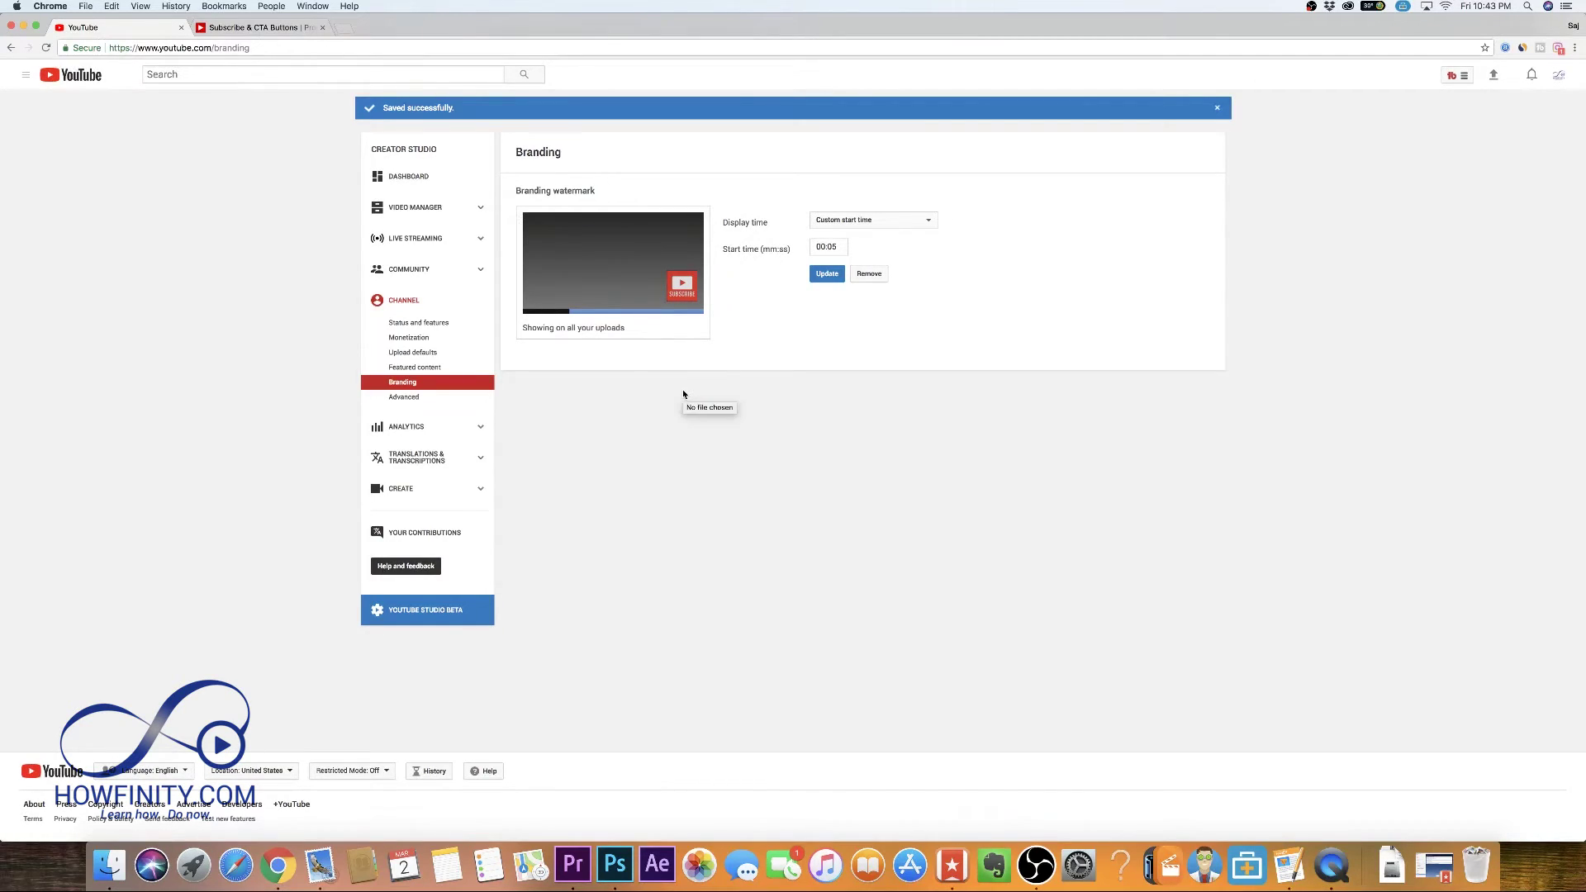
{"action": "key", "text": "super+Tab"}
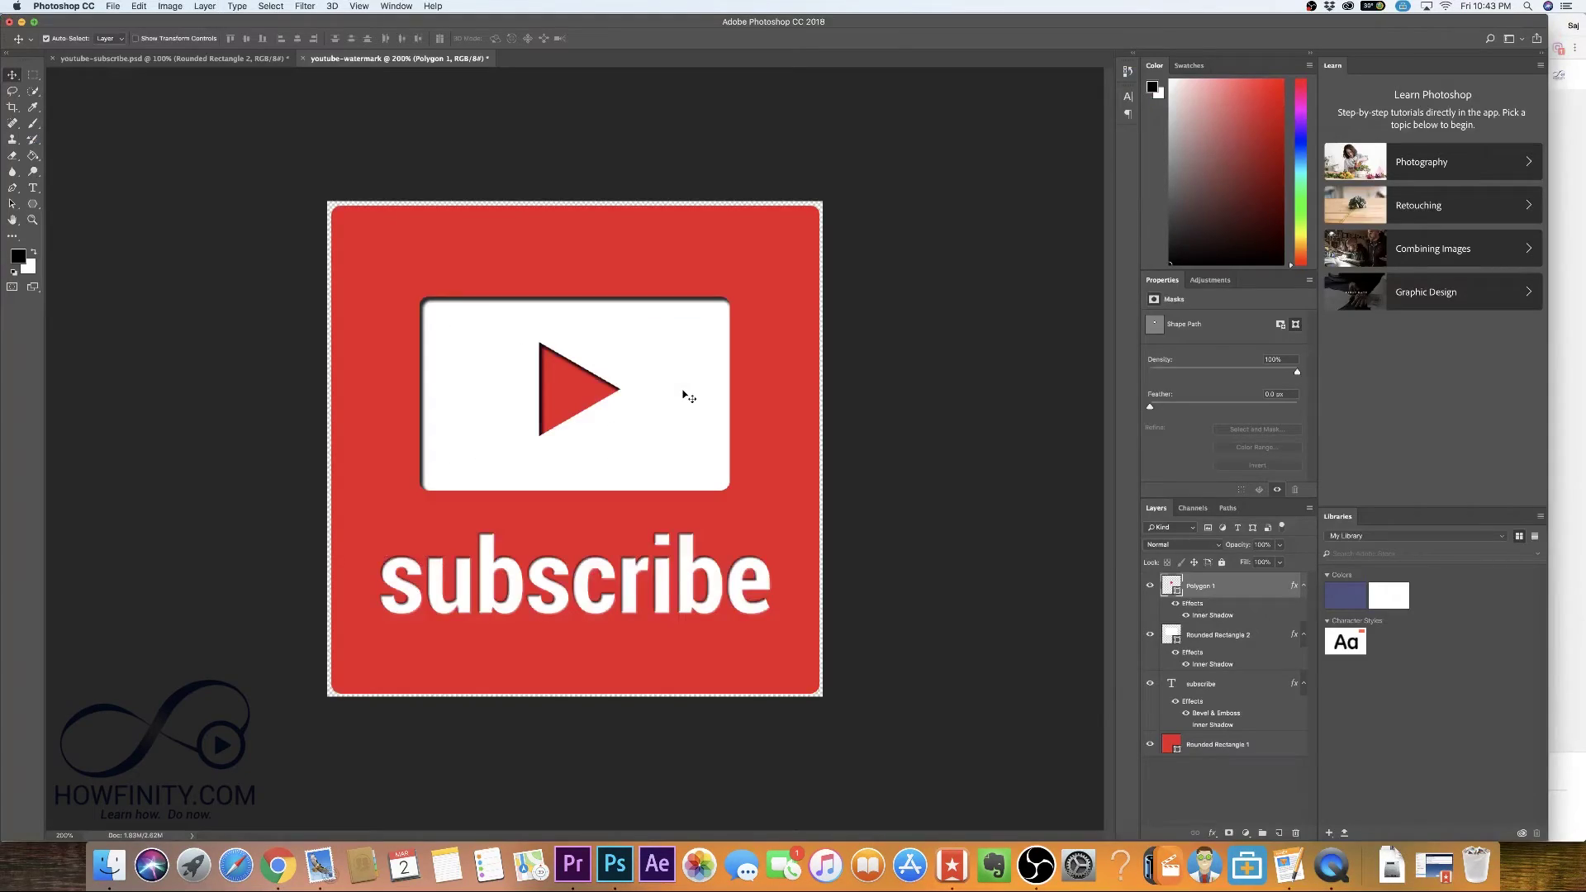